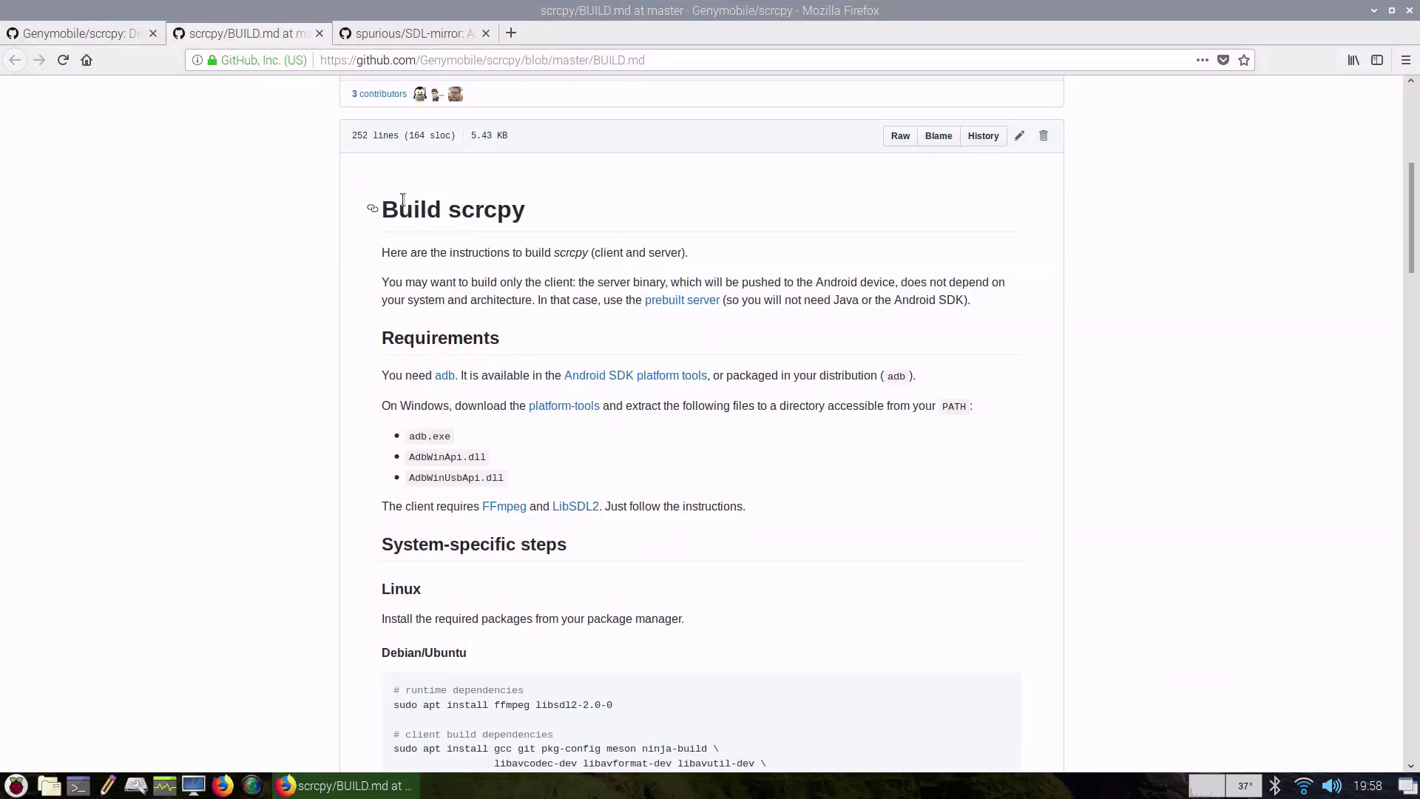
pyautogui.moveTo(397, 212); pyautogui.dragTo(527, 207)
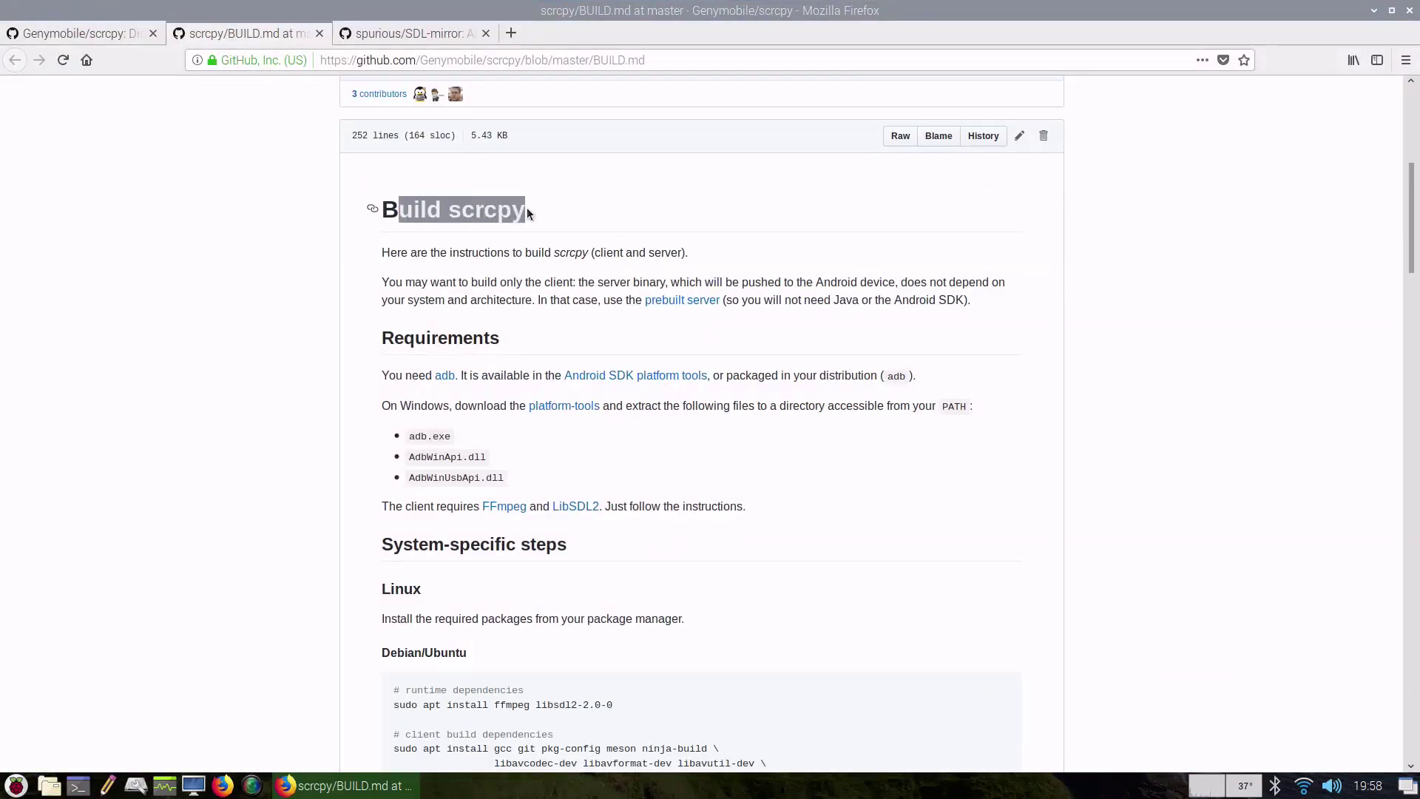
pyautogui.click(527, 207)
pyautogui.scroll(4, 475, 253)
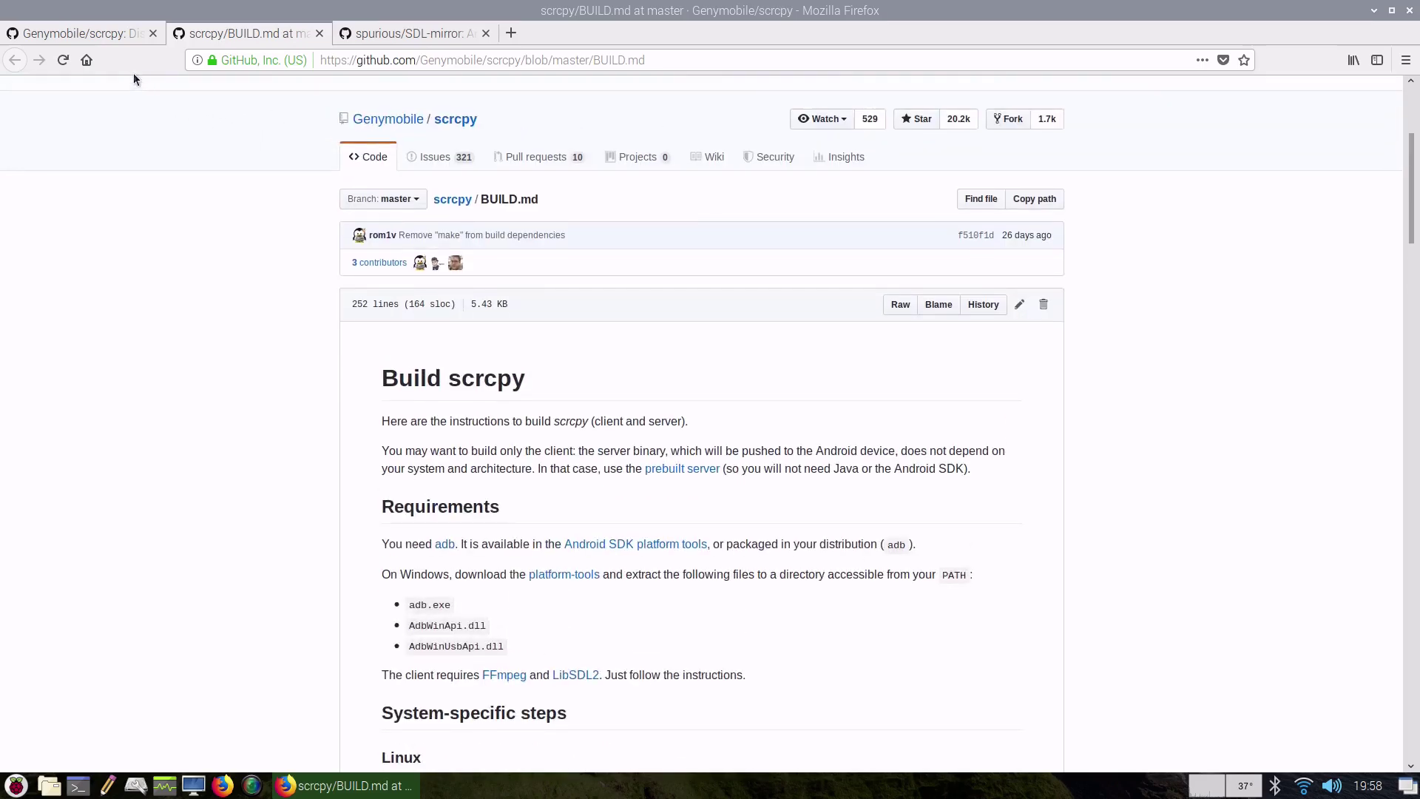
pyautogui.click(95, 31)
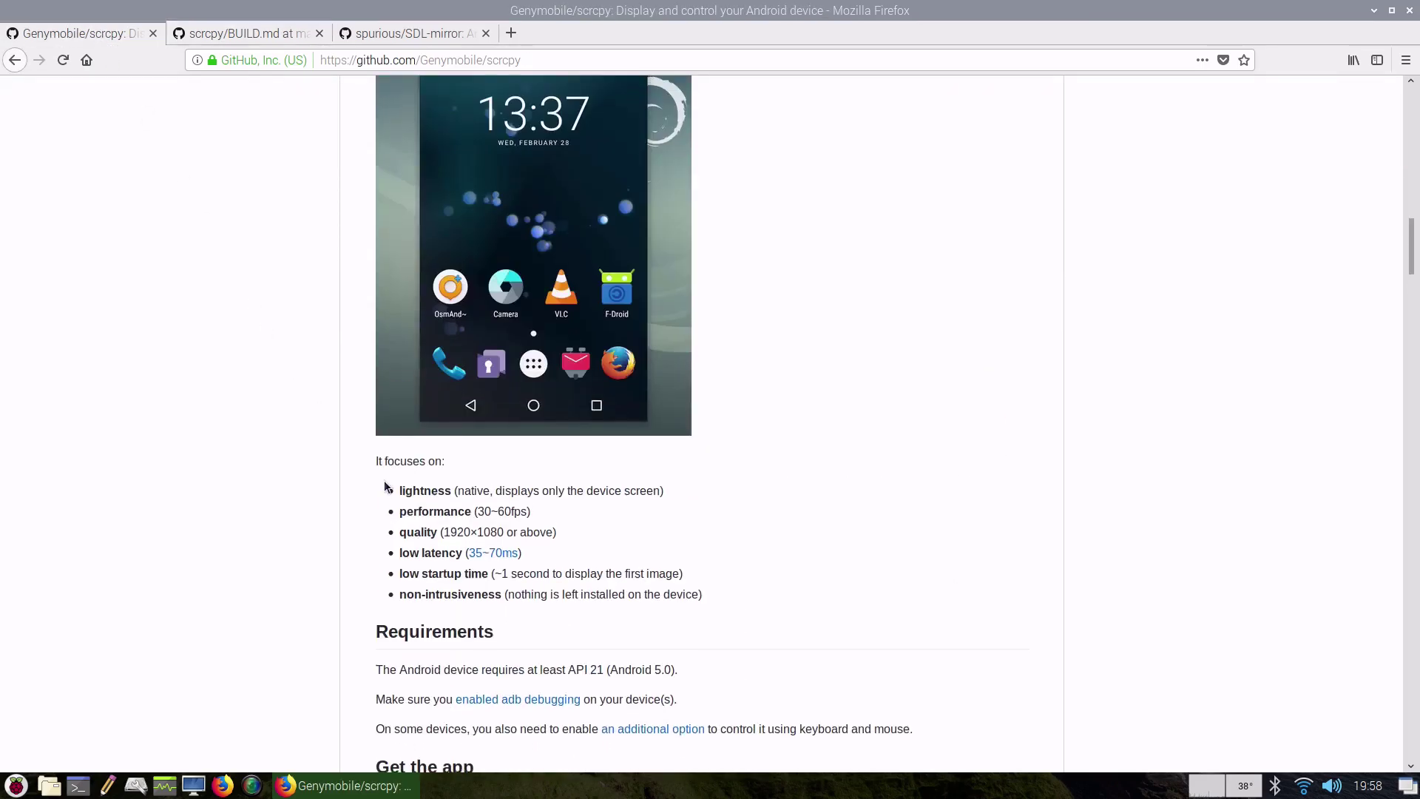
pyautogui.scroll(5, 347, 481)
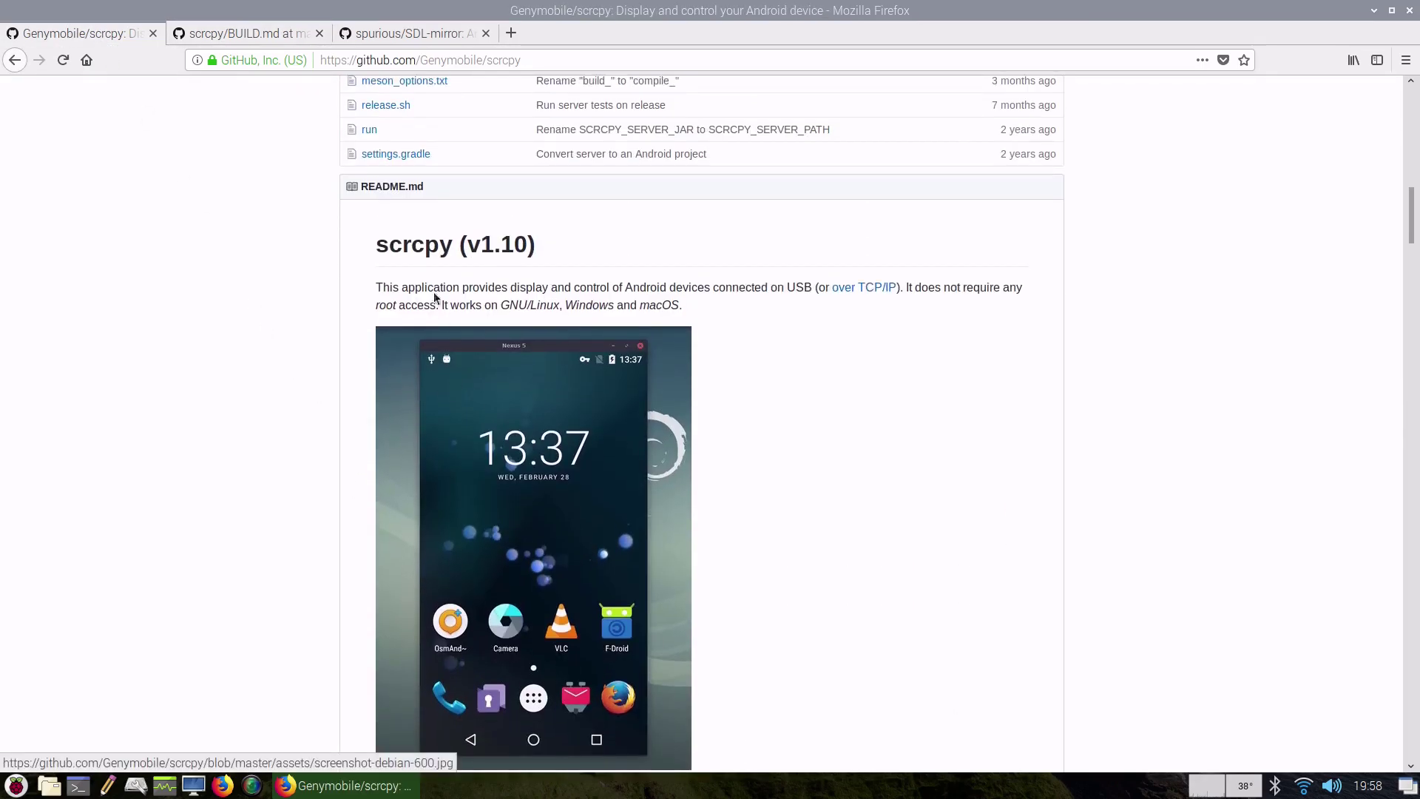
pyautogui.moveTo(440, 287); pyautogui.dragTo(681, 305)
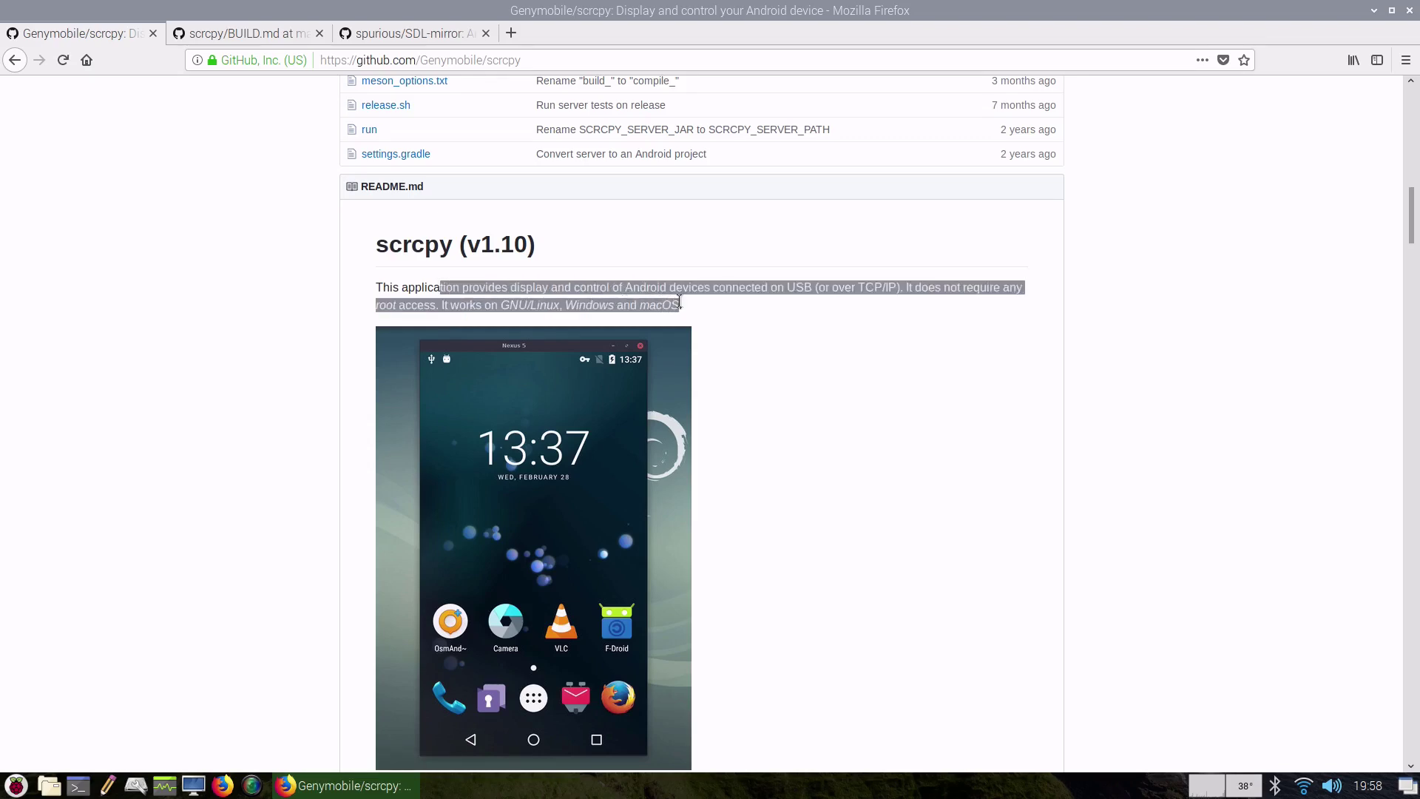
pyautogui.click(681, 305)
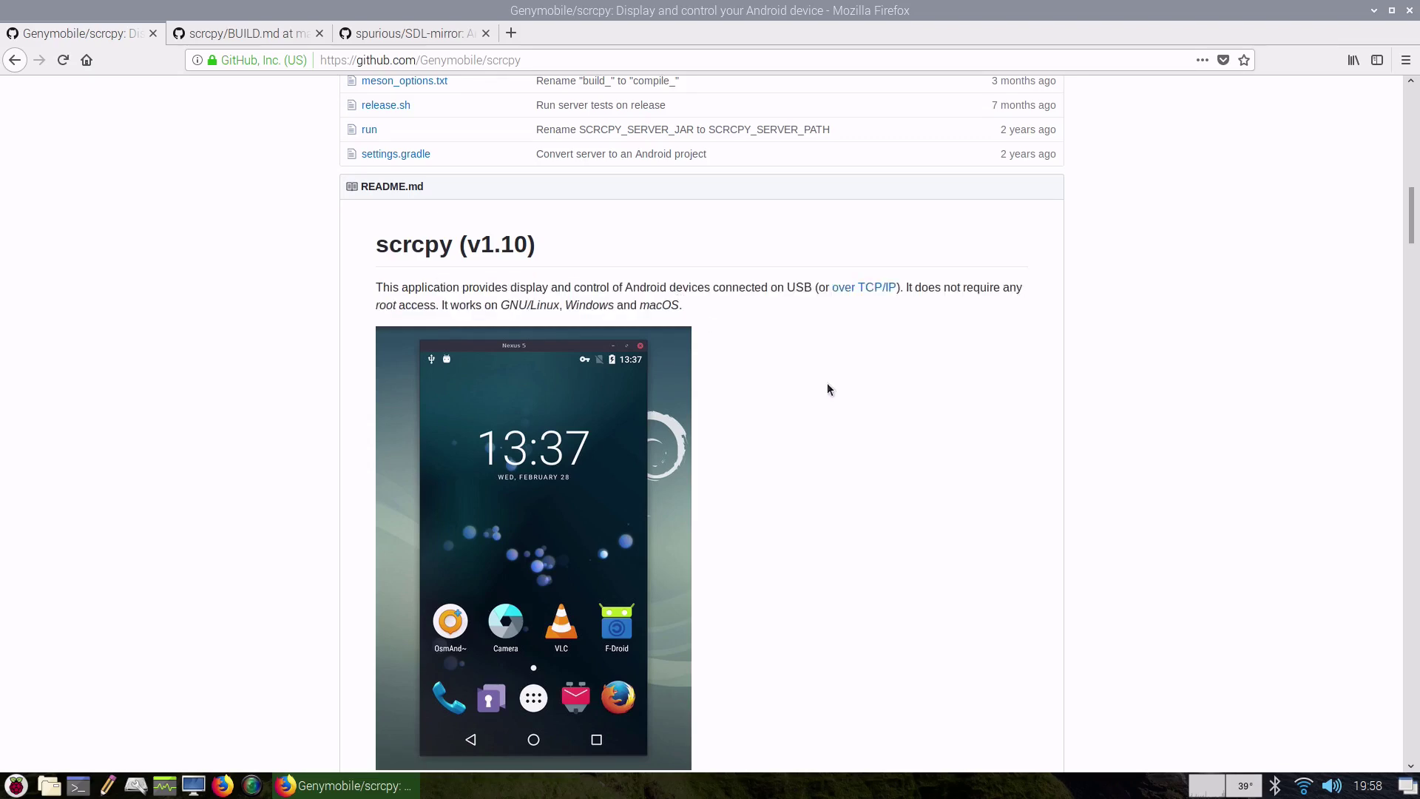
pyautogui.scroll(-5, 828, 388)
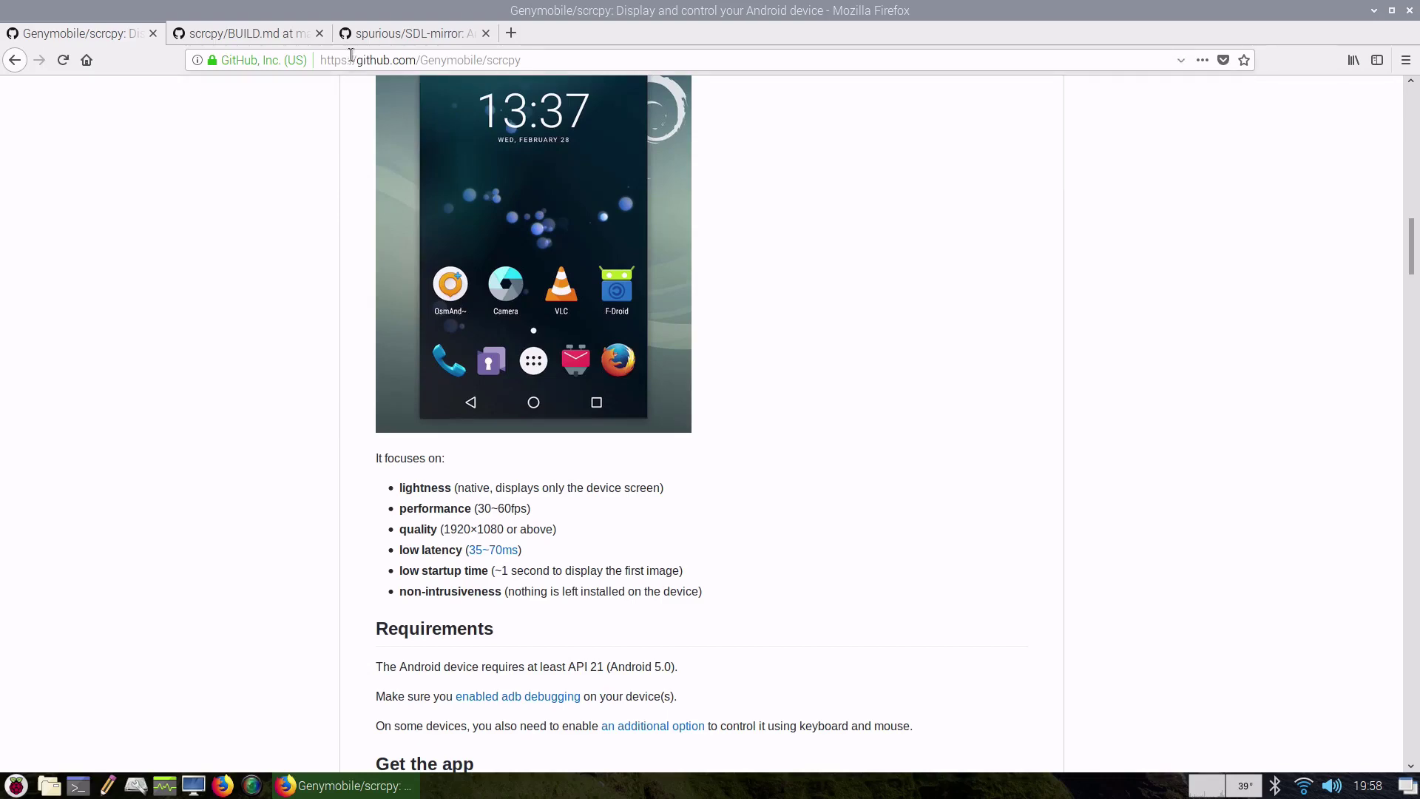
pyautogui.click(275, 32)
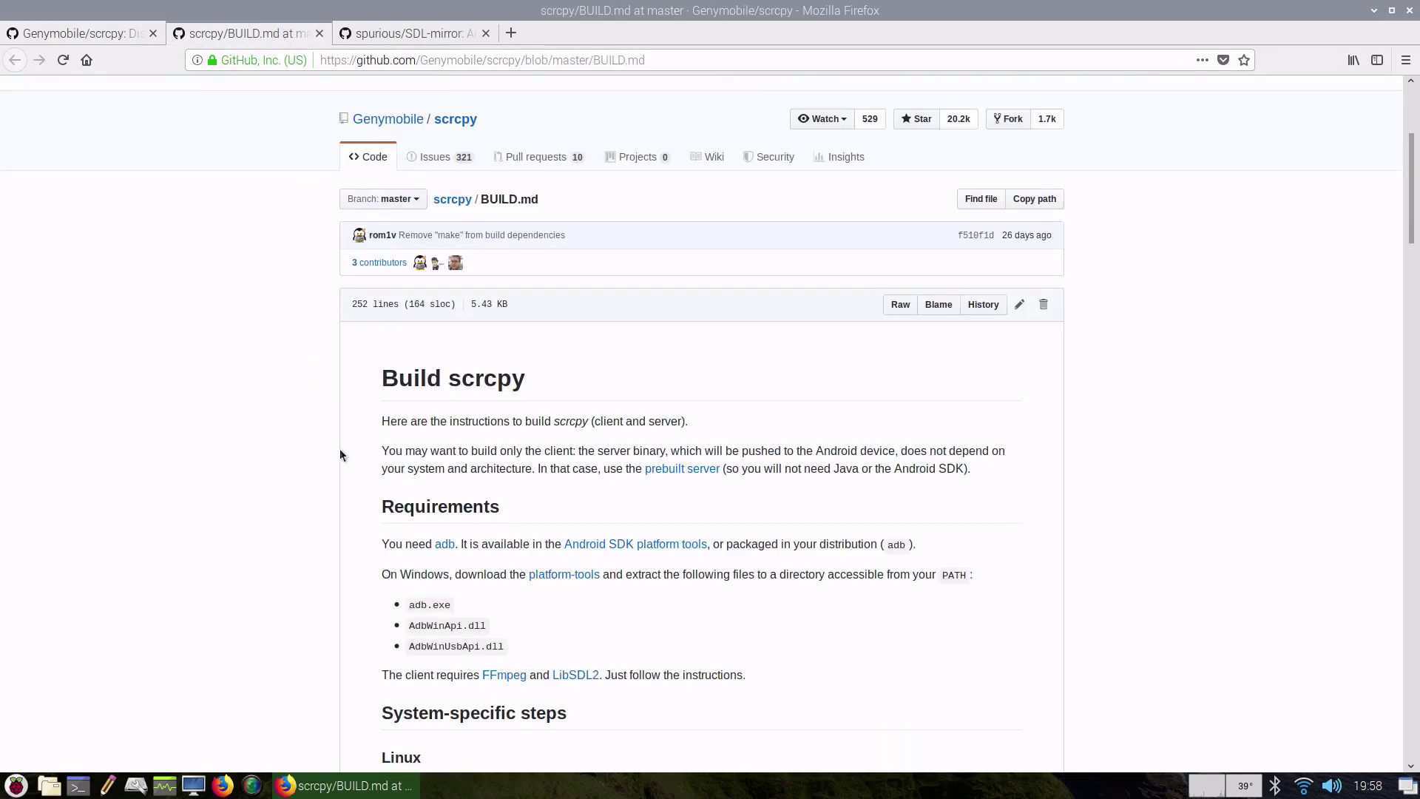
pyautogui.scroll(-4, 344, 457)
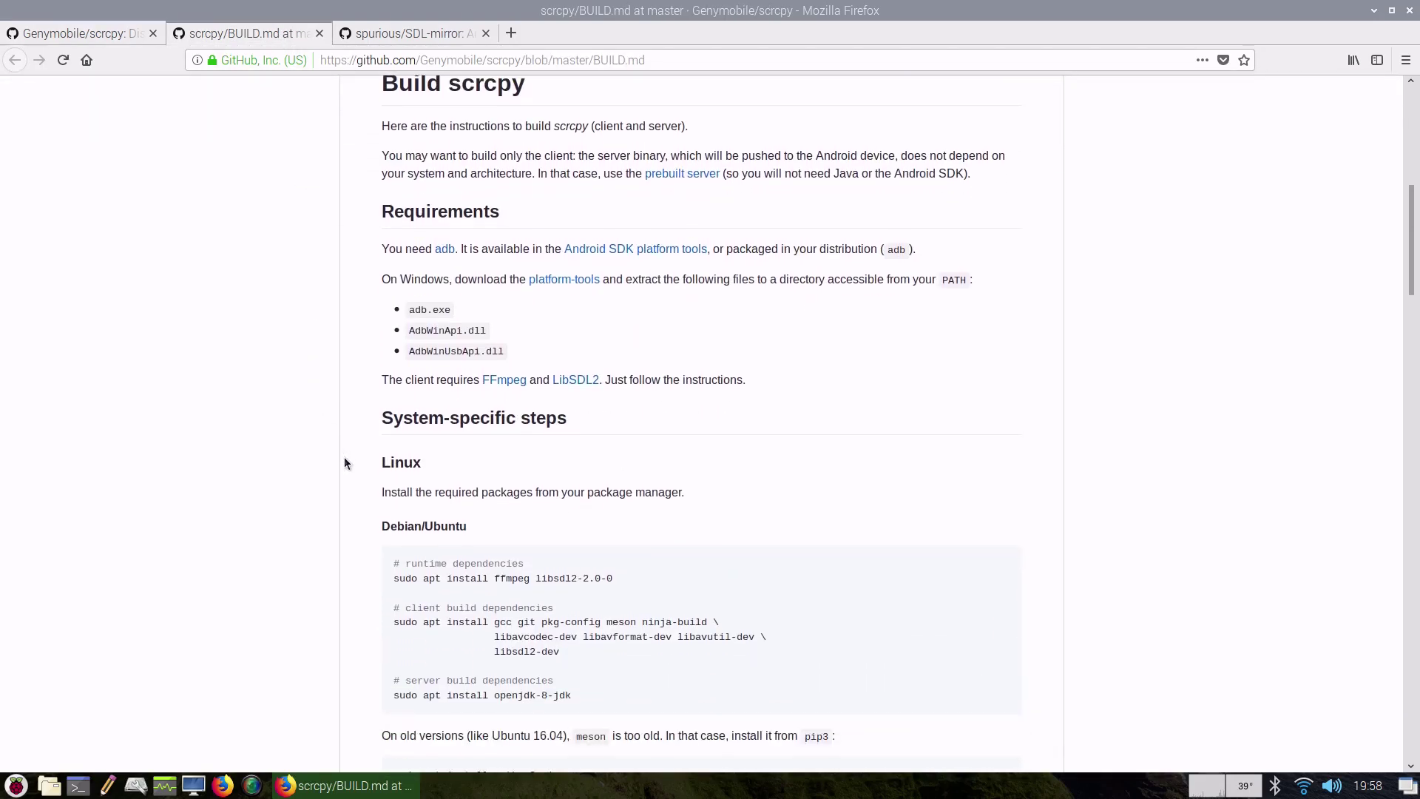
pyautogui.scroll(-1, 344, 462)
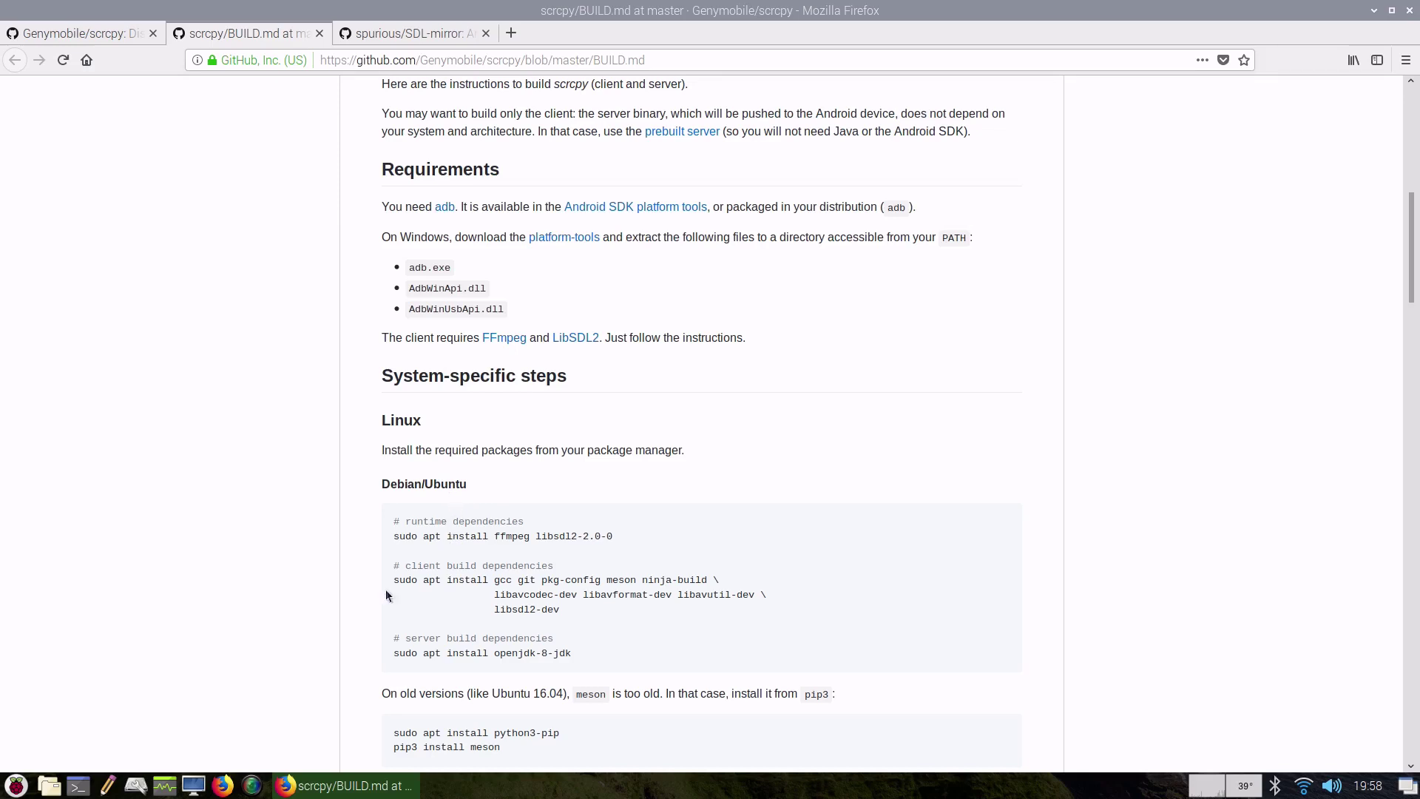
# Open a terminal and copy the runtime dependencies apt install command from the page.
pyautogui.click(74, 788)
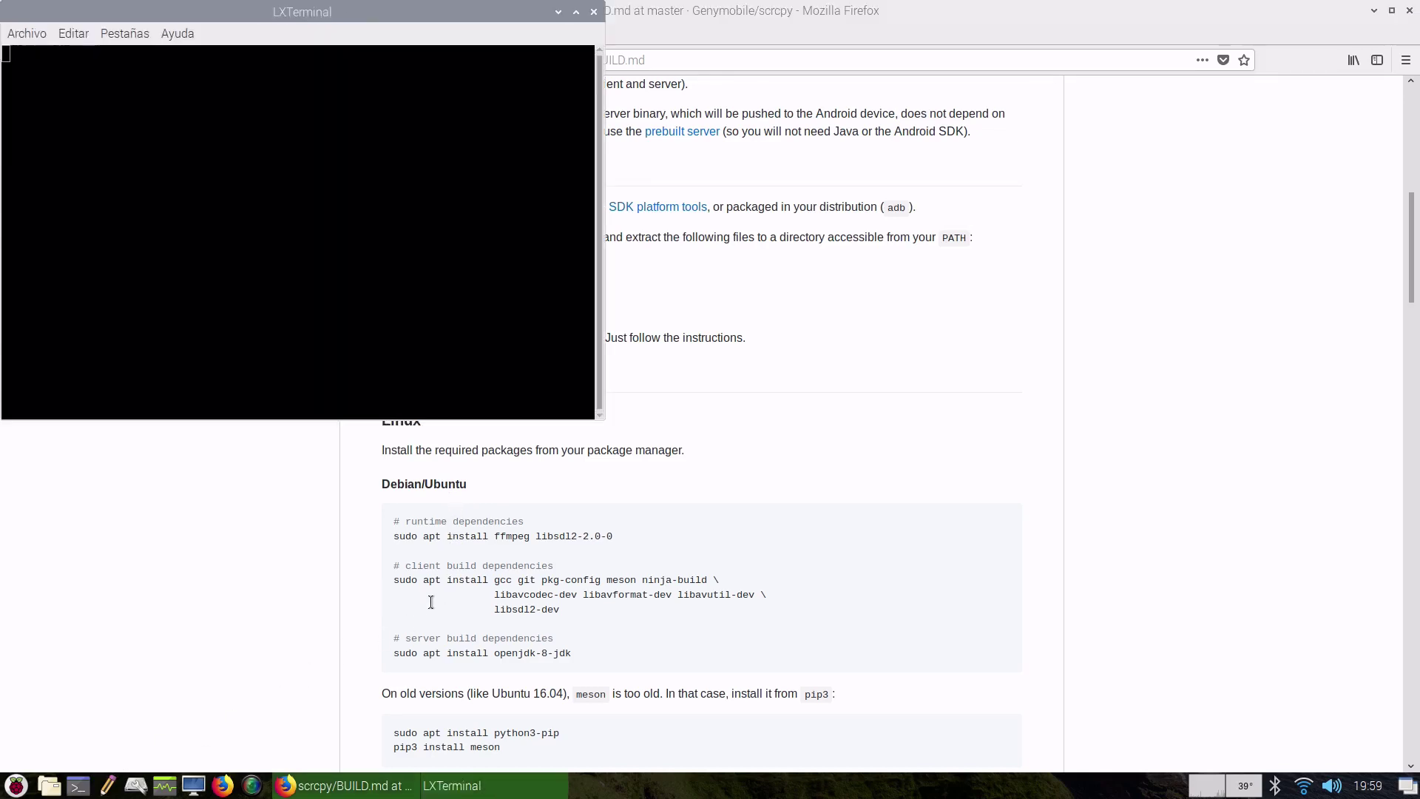
pyautogui.tripleClick(463, 539)
pyautogui.rightClick(463, 543)
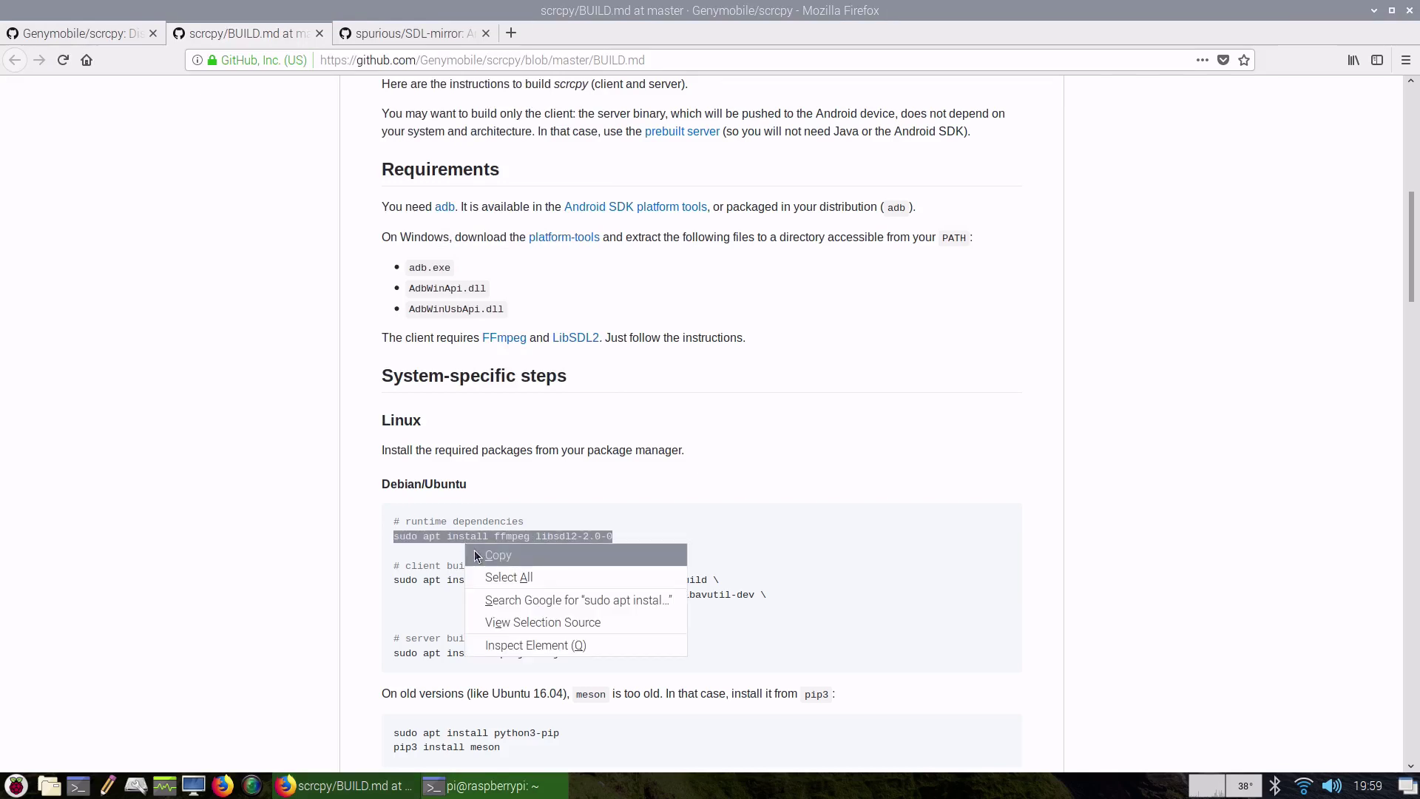
pyautogui.click(477, 553)
# Paste the install line at the prompt, erase it, then select the client build dependencies command.
pyautogui.click(501, 783)
pyautogui.rightClick(325, 262)
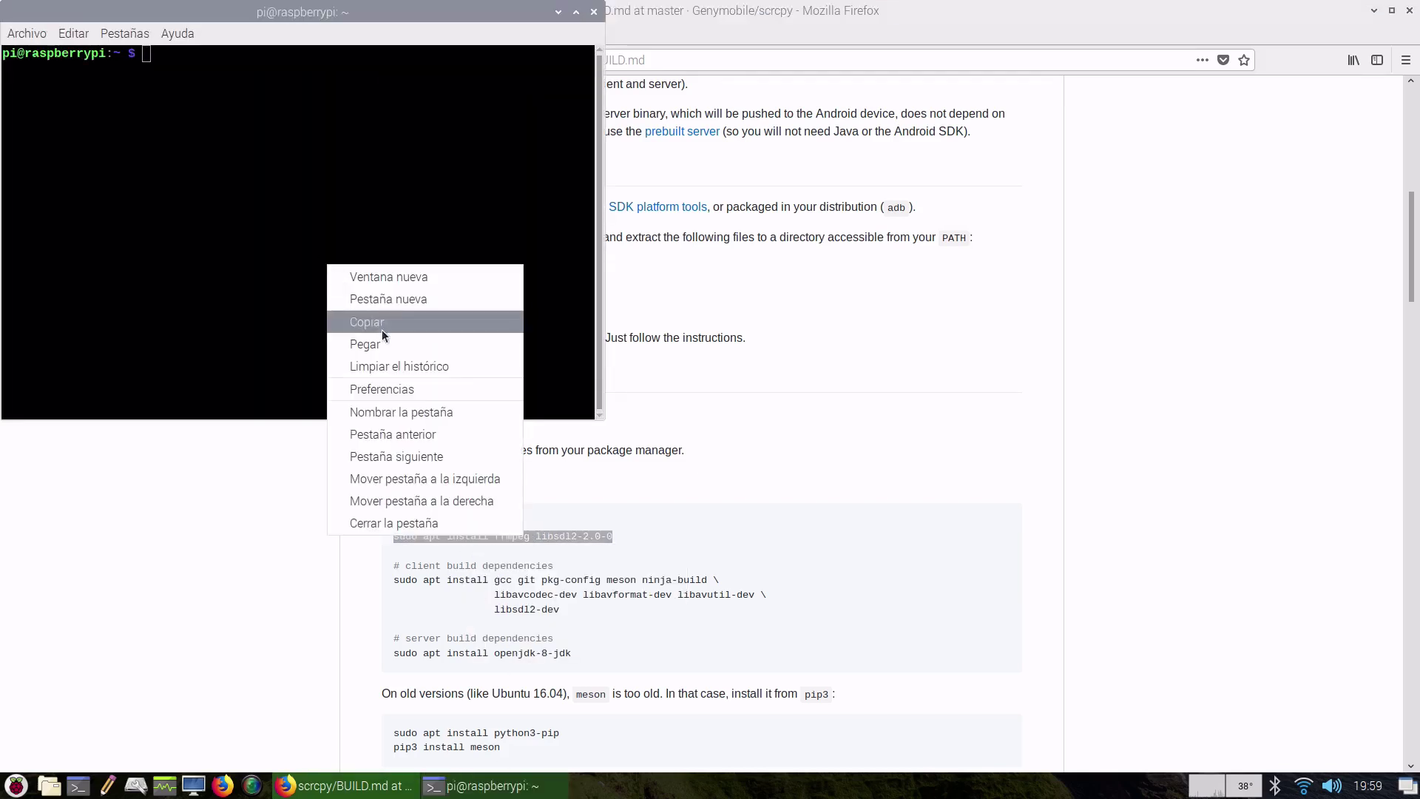
pyautogui.click(392, 344)
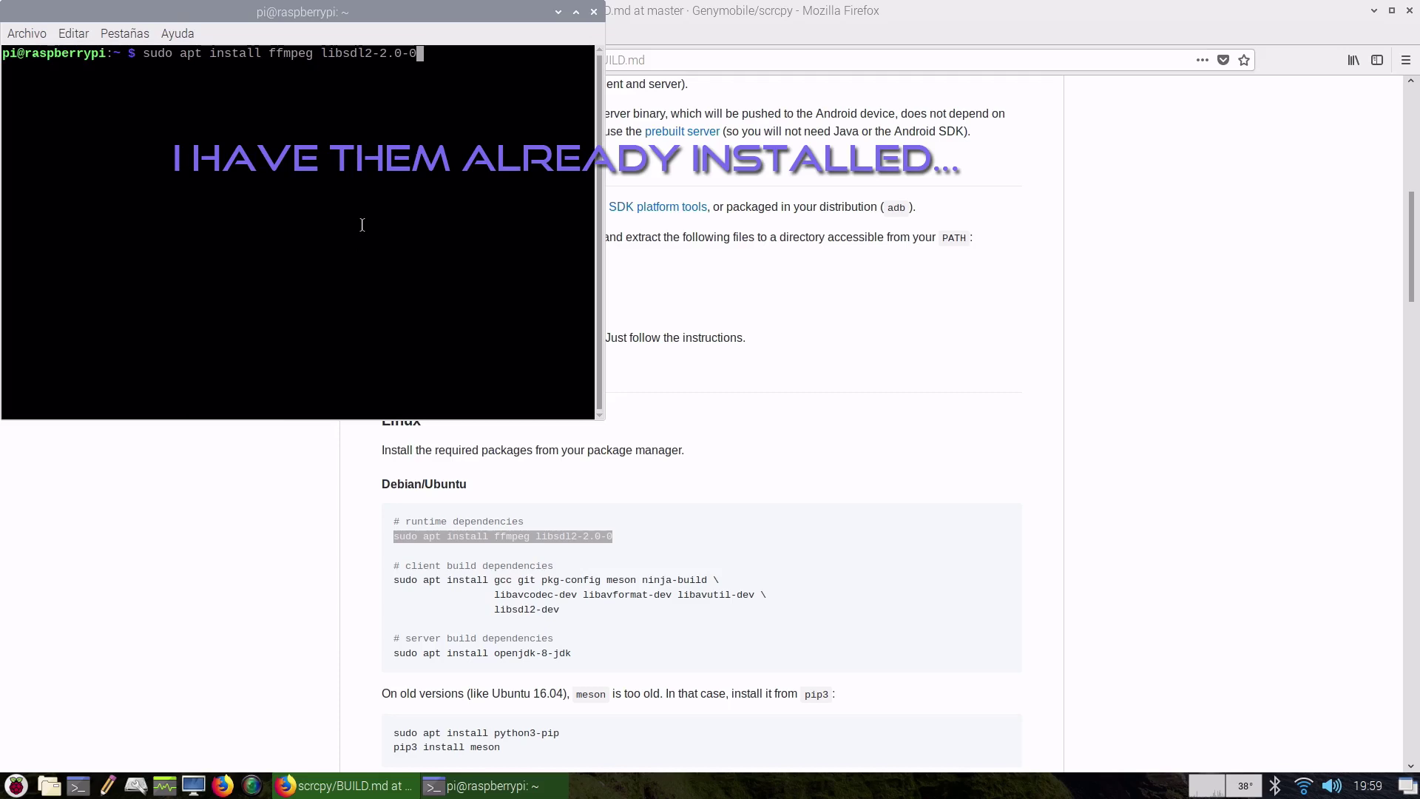
pyautogui.press('BackSpace')
pyautogui.press('BackSpace')
pyautogui.press('BackSpace')
pyautogui.press('BackSpace')
pyautogui.press('BackSpace')
pyautogui.press('BackSpace')
pyautogui.press('BackSpace')
pyautogui.press('BackSpace')
pyautogui.press('BackSpace')
pyautogui.press('BackSpace')
pyautogui.press('BackSpace')
pyautogui.press('BackSpace')
pyautogui.press('BackSpace')
pyautogui.press('BackSpace')
pyautogui.press('BackSpace')
pyautogui.press('BackSpace')
pyautogui.press('BackSpace')
pyautogui.press('BackSpace')
pyautogui.press('BackSpace')
pyautogui.press('BackSpace')
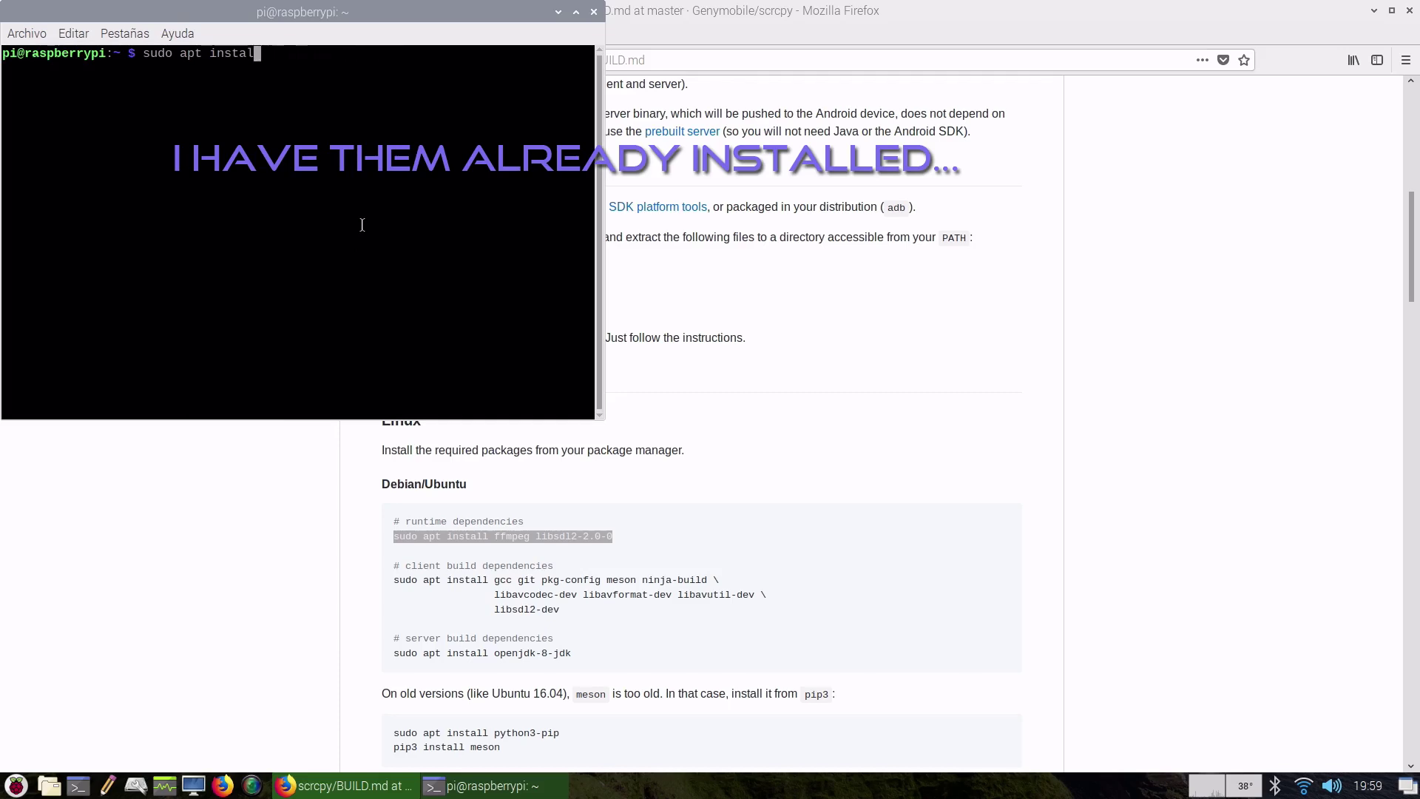
pyautogui.press('BackSpace')
pyautogui.press('BackSpace')
pyautogui.press('BackSpace')
pyautogui.click(568, 609)
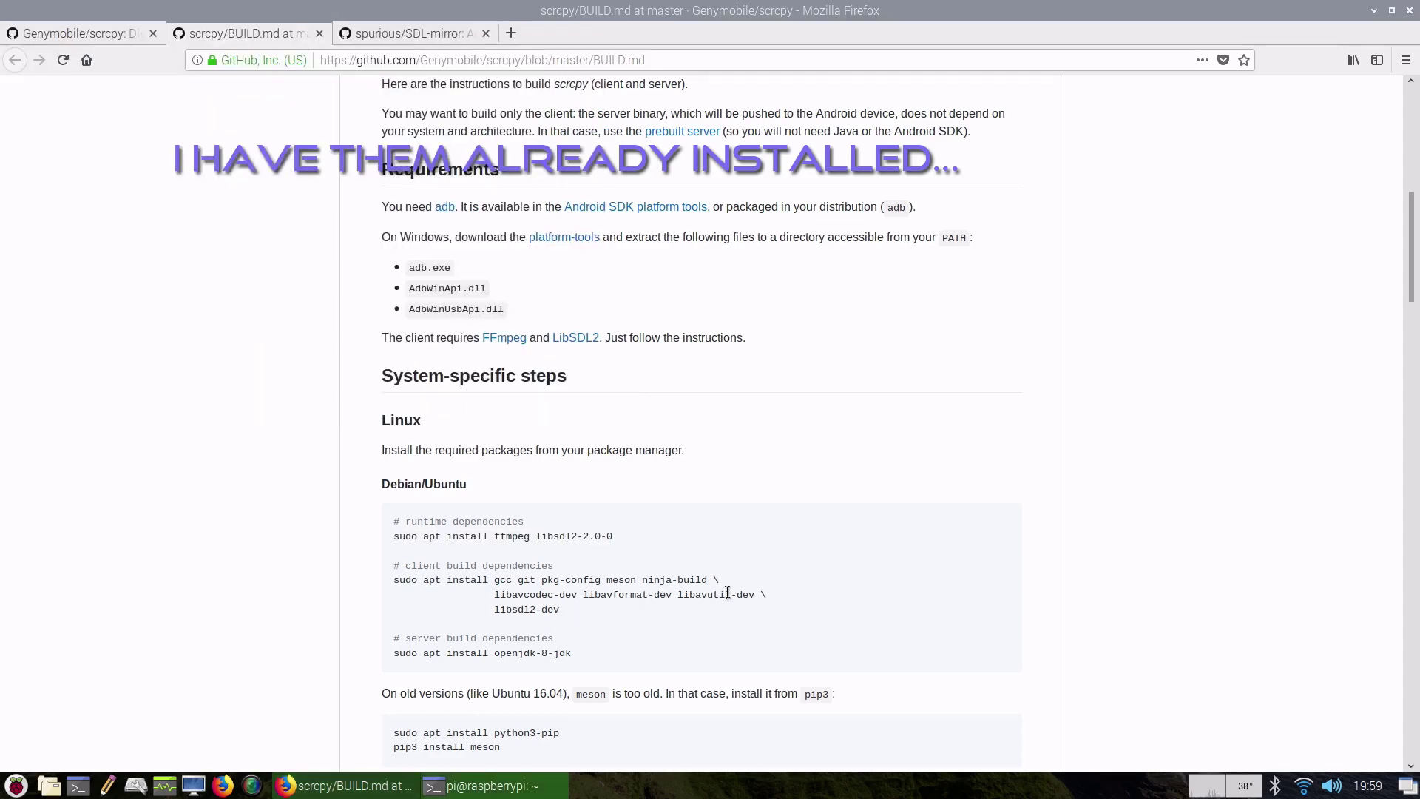
pyautogui.moveTo(770, 595); pyautogui.dragTo(394, 579)
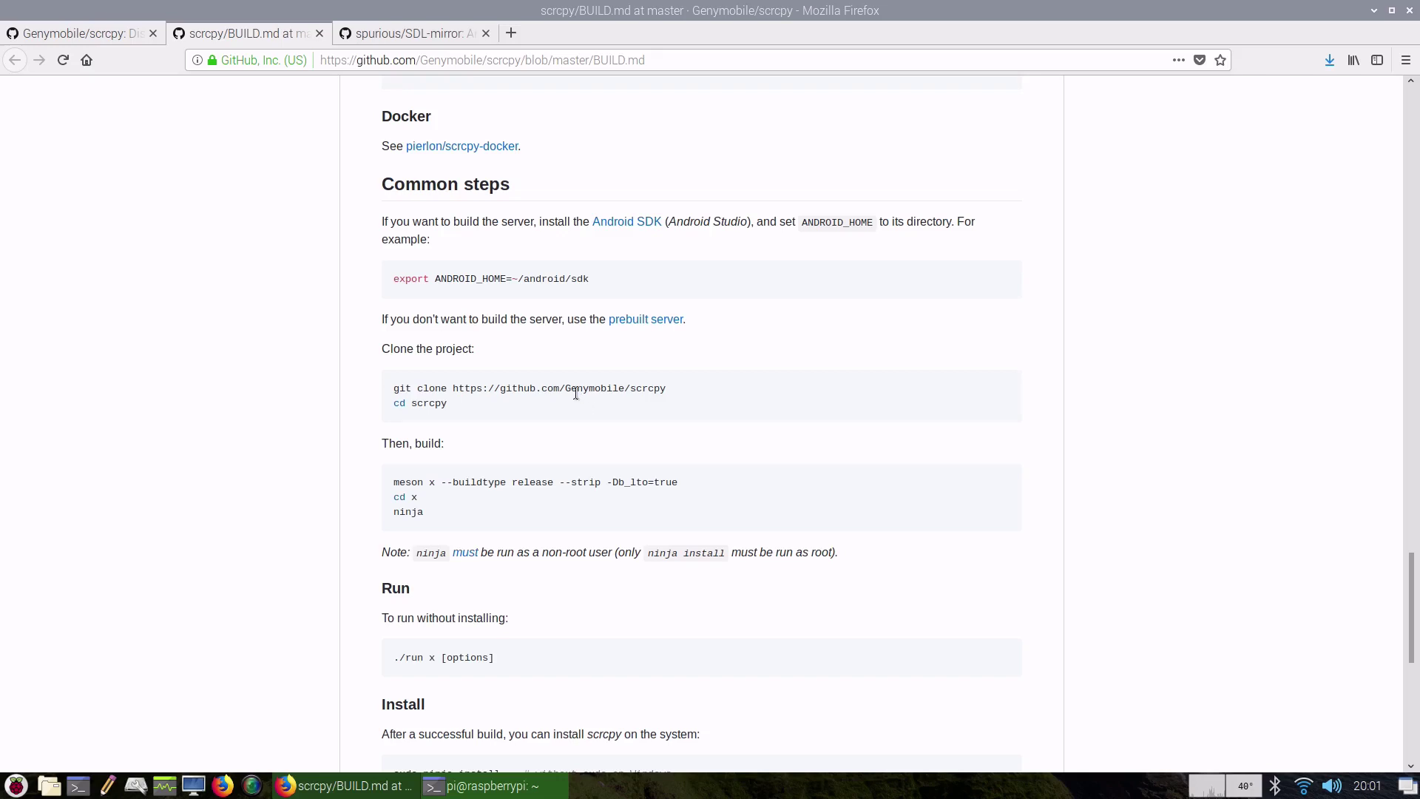
# Copy the git clone command line from BUILD.md.
pyautogui.tripleClick(560, 386)
pyautogui.rightClick(547, 391)
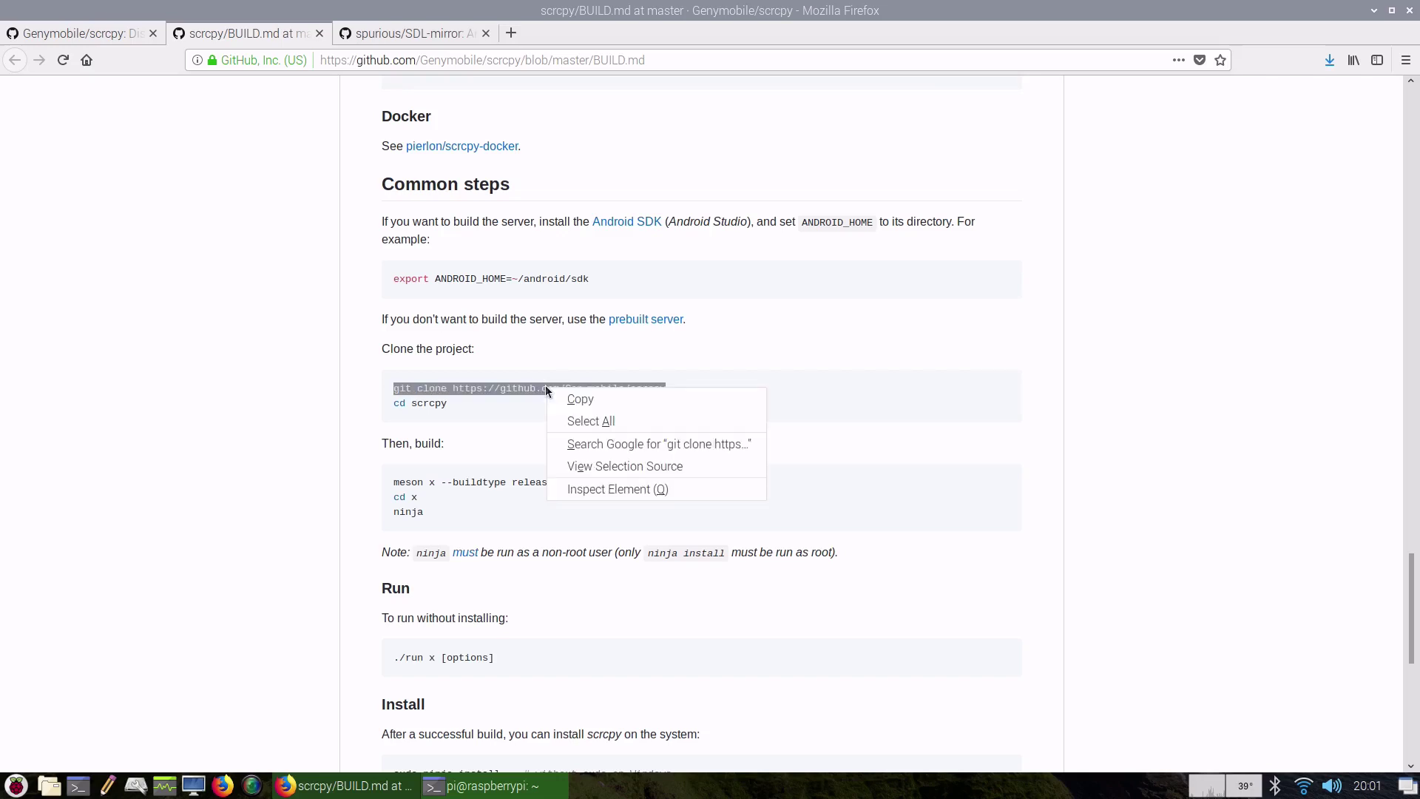
pyautogui.click(553, 395)
pyautogui.hotkey('alt', 'Tab')
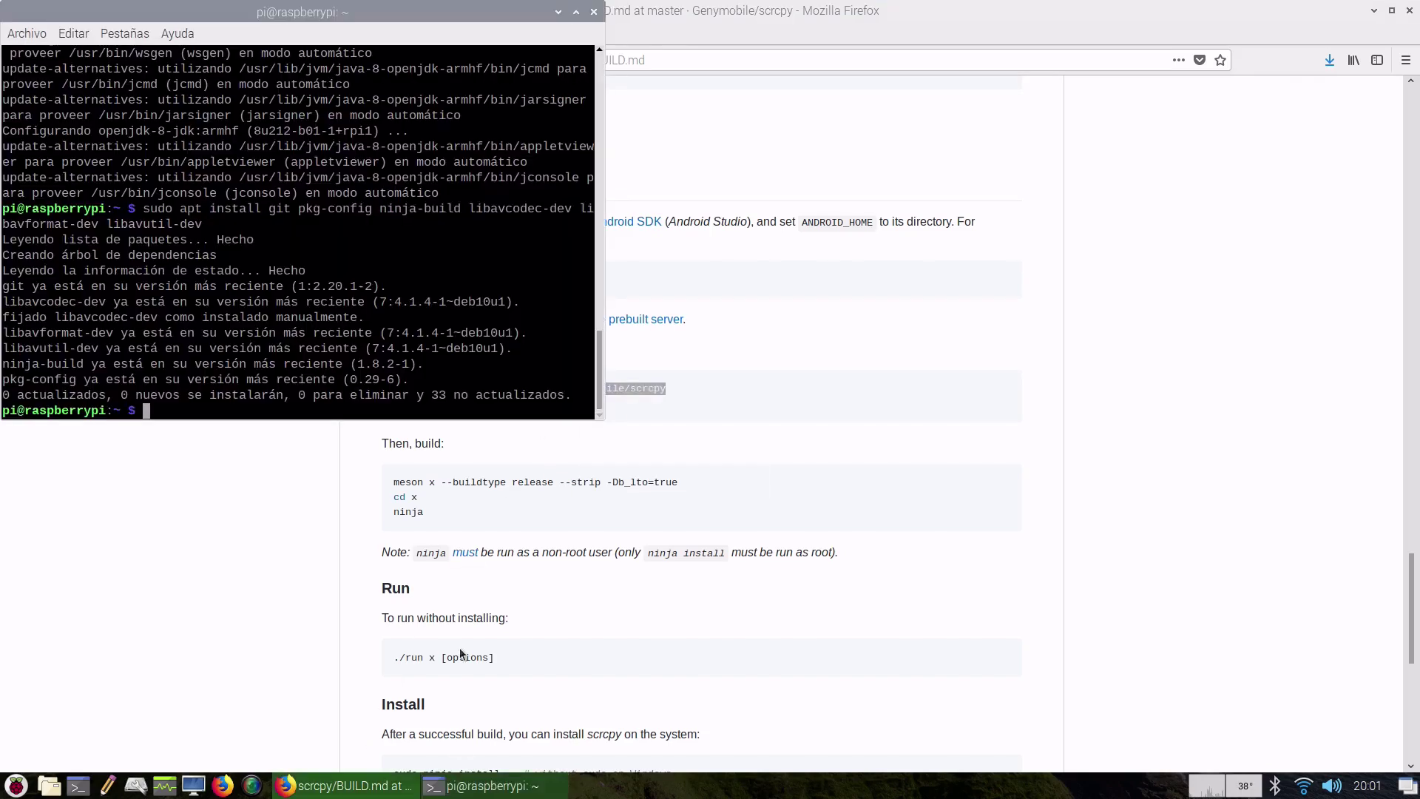
# Change the terminal into the Desktop/ folder with cd.
pyautogui.write('cd DE')
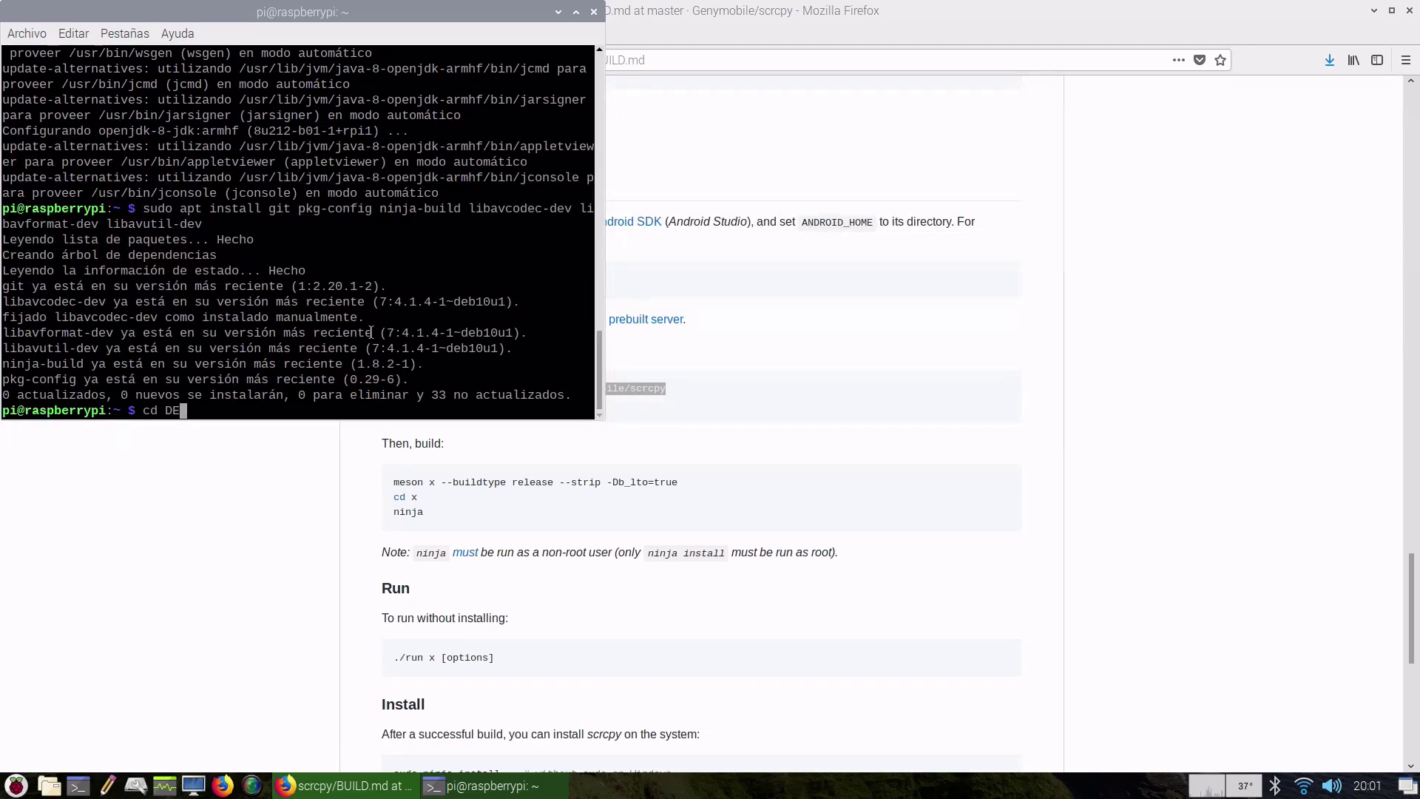
pyautogui.press('BackSpace')
pyautogui.write('e')
pyautogui.press('Tab')
pyautogui.press('Return')
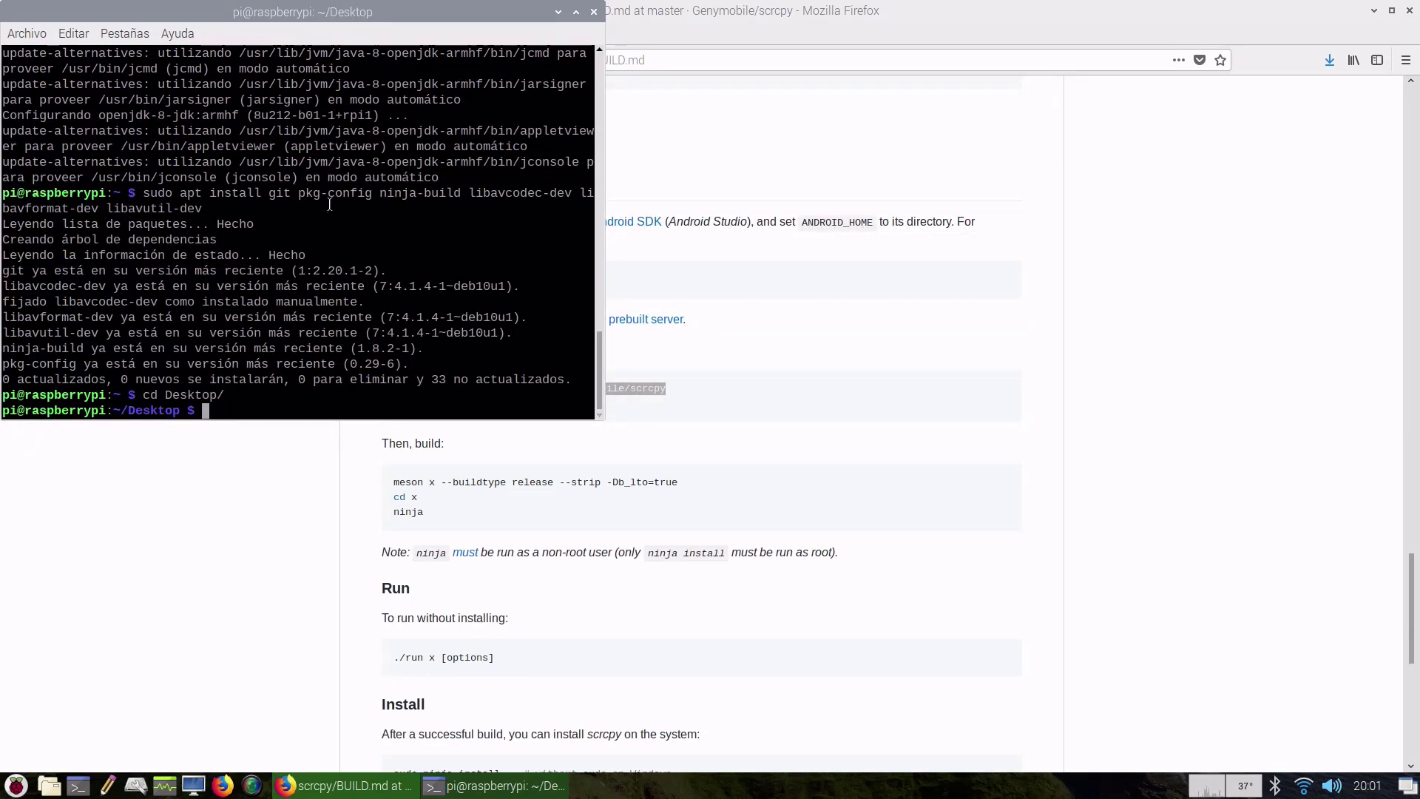
# Paste and run the scrcpy git clone, then scroll further down the build instructions.
pyautogui.rightClick(291, 156)
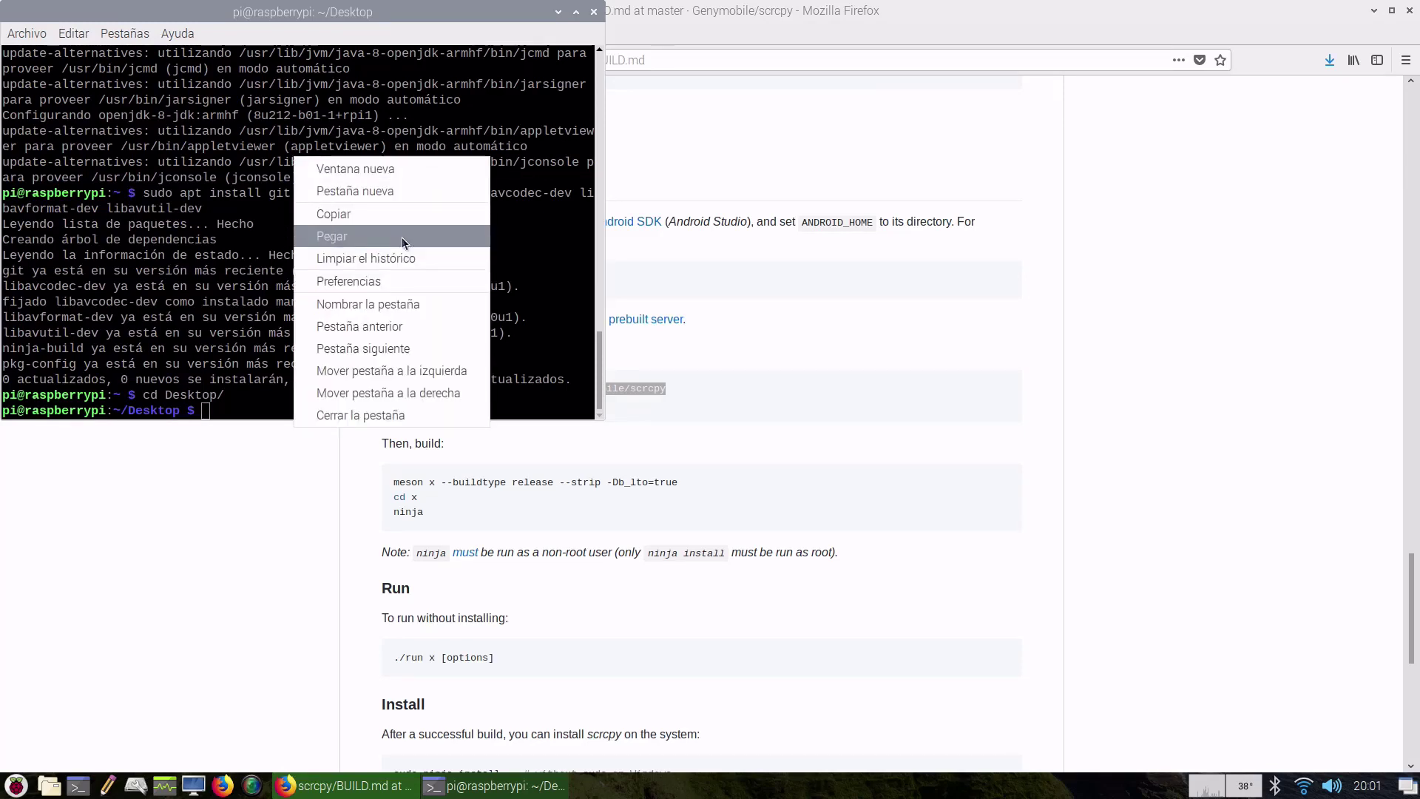
pyautogui.click(402, 236)
pyautogui.press('Return')
pyautogui.click(332, 578)
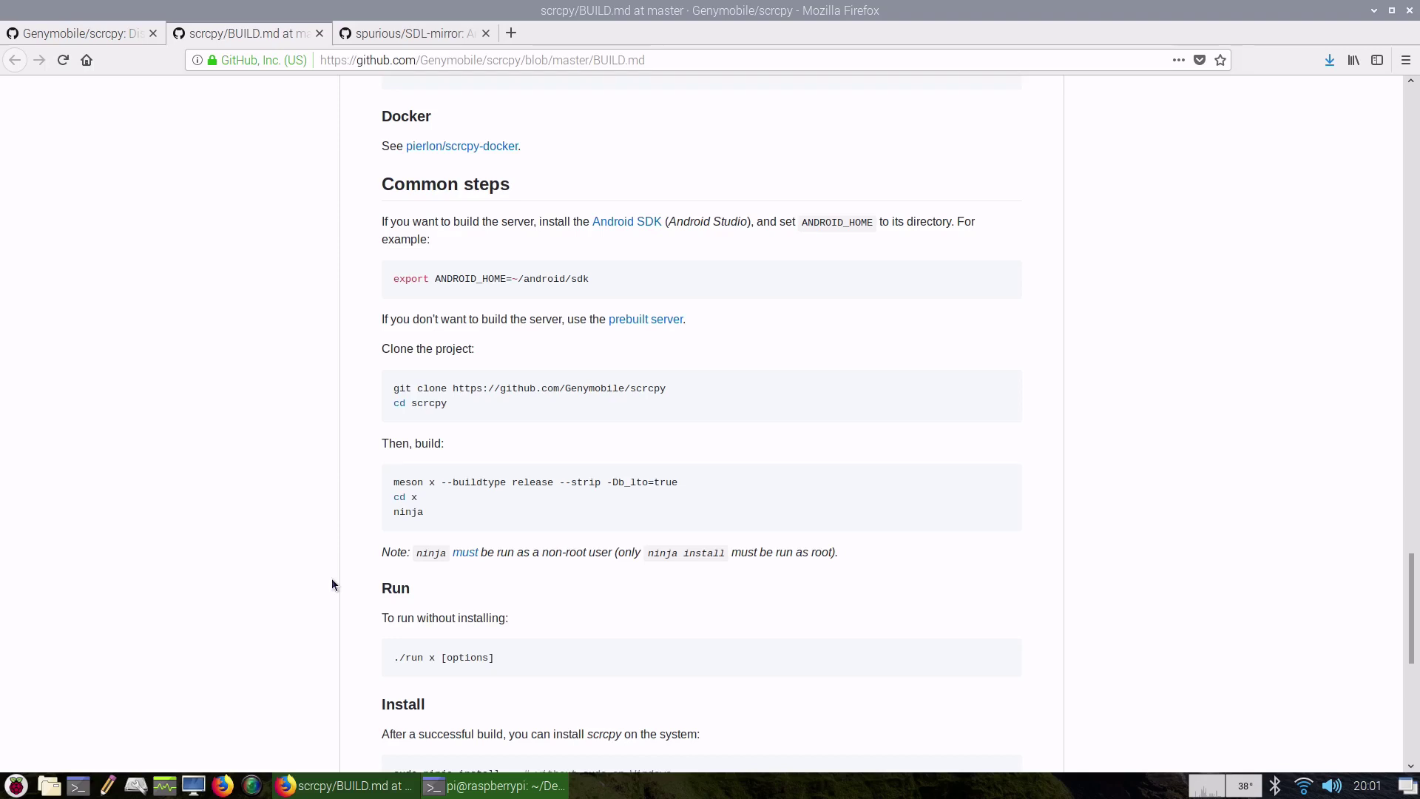
pyautogui.scroll(-3, 332, 584)
pyautogui.scroll(-5, 332, 579)
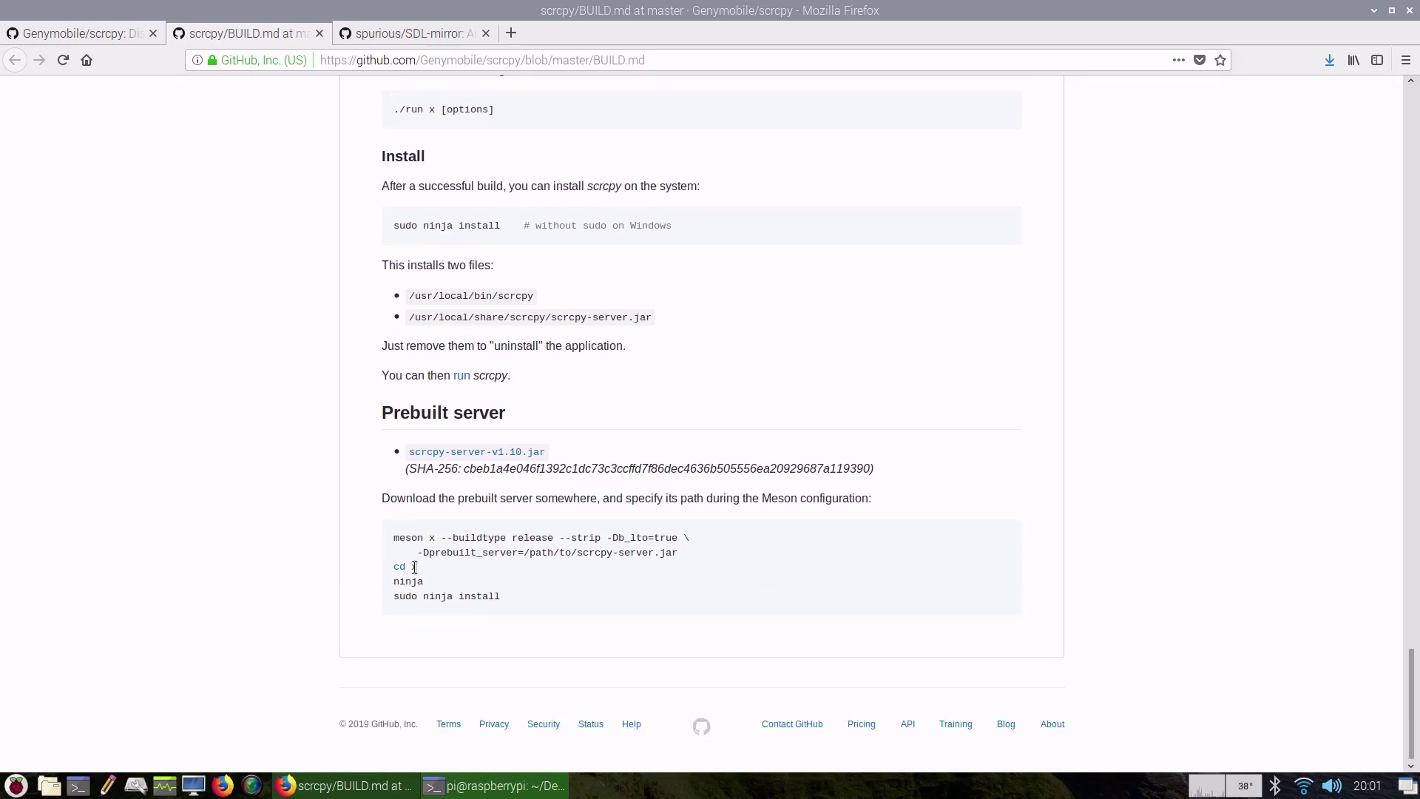
pyautogui.click(499, 791)
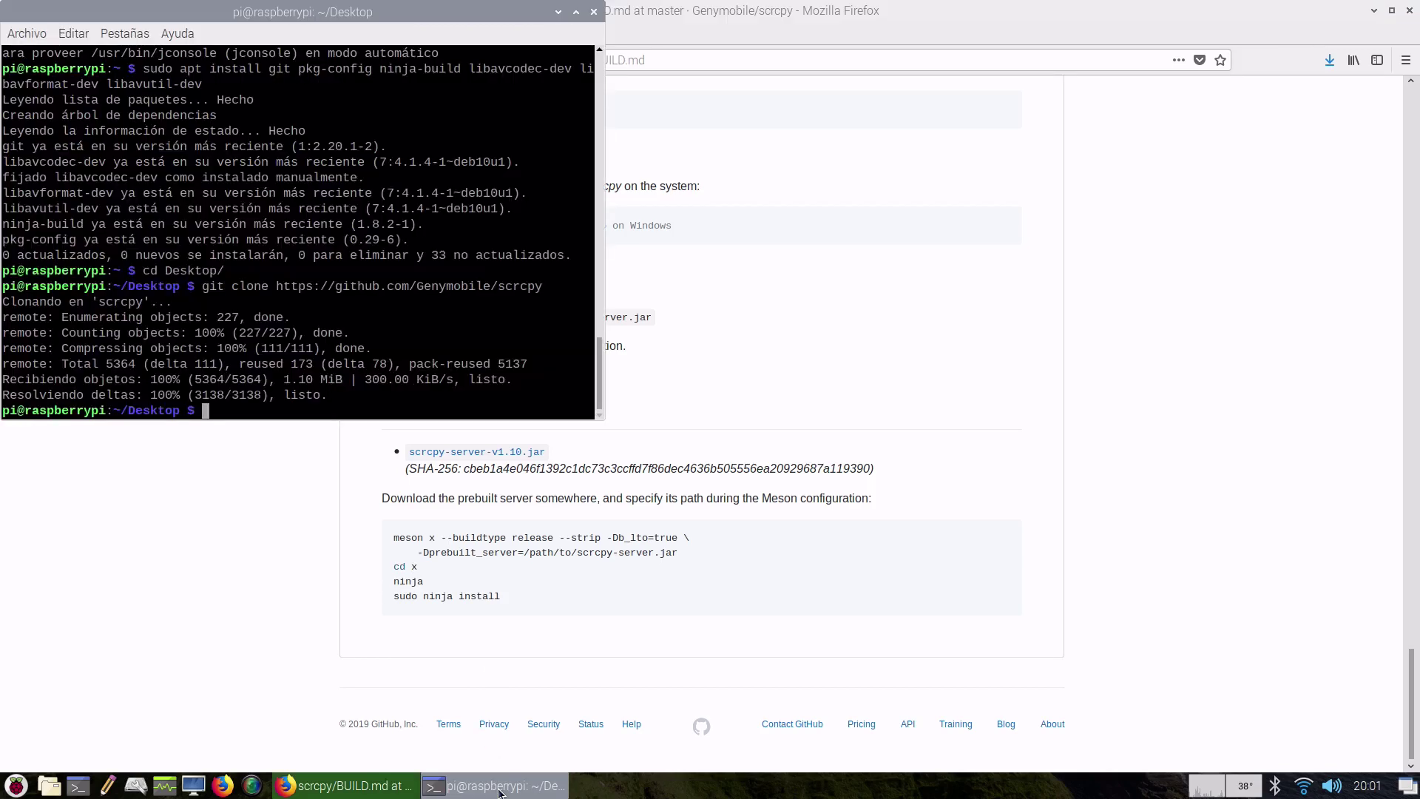
pyautogui.click(499, 790)
# Move scrcpy-server-v1.10.jar from the desktop into the cloned scrcpy folder.
pyautogui.click(344, 785)
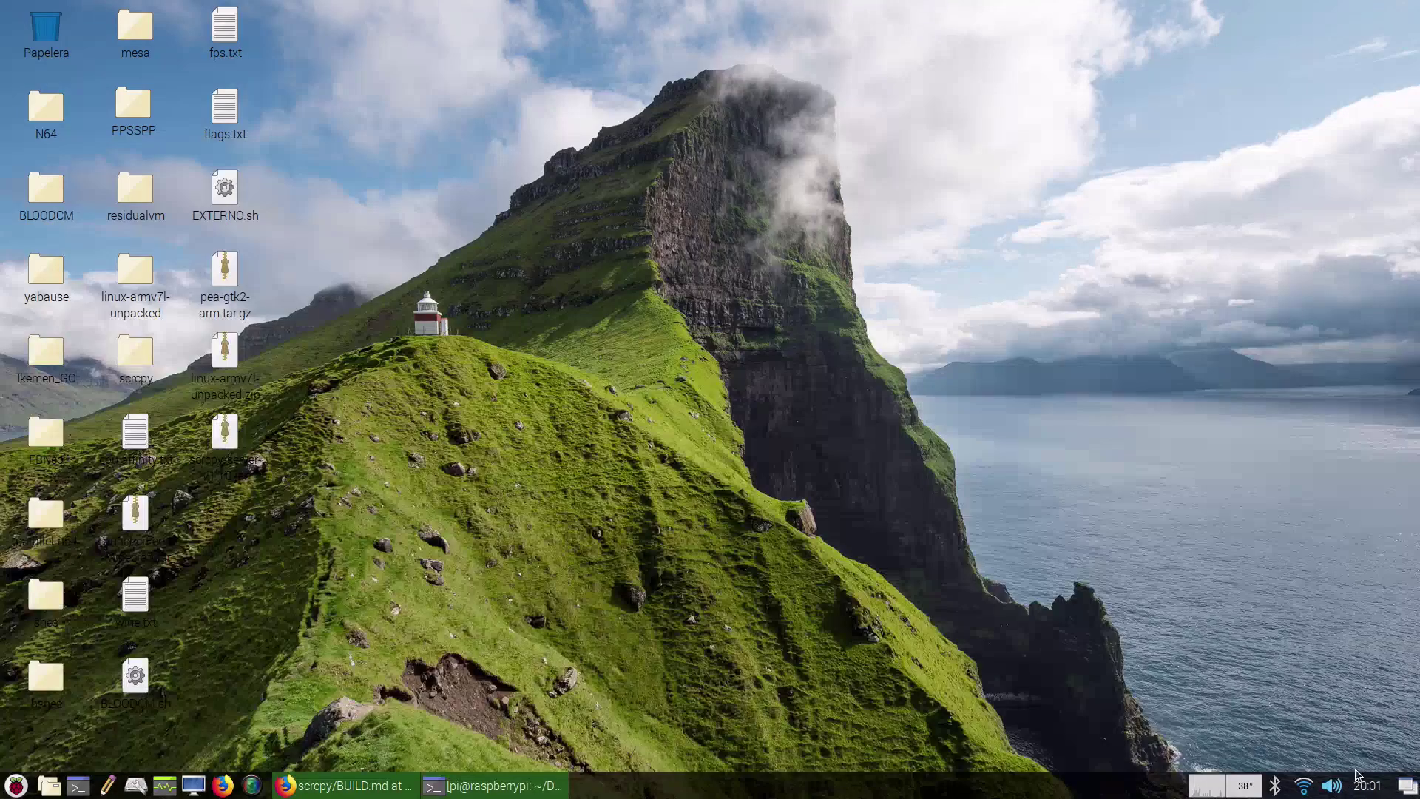
pyautogui.click(238, 445)
pyautogui.press('Up')
pyautogui.rightClick(238, 447)
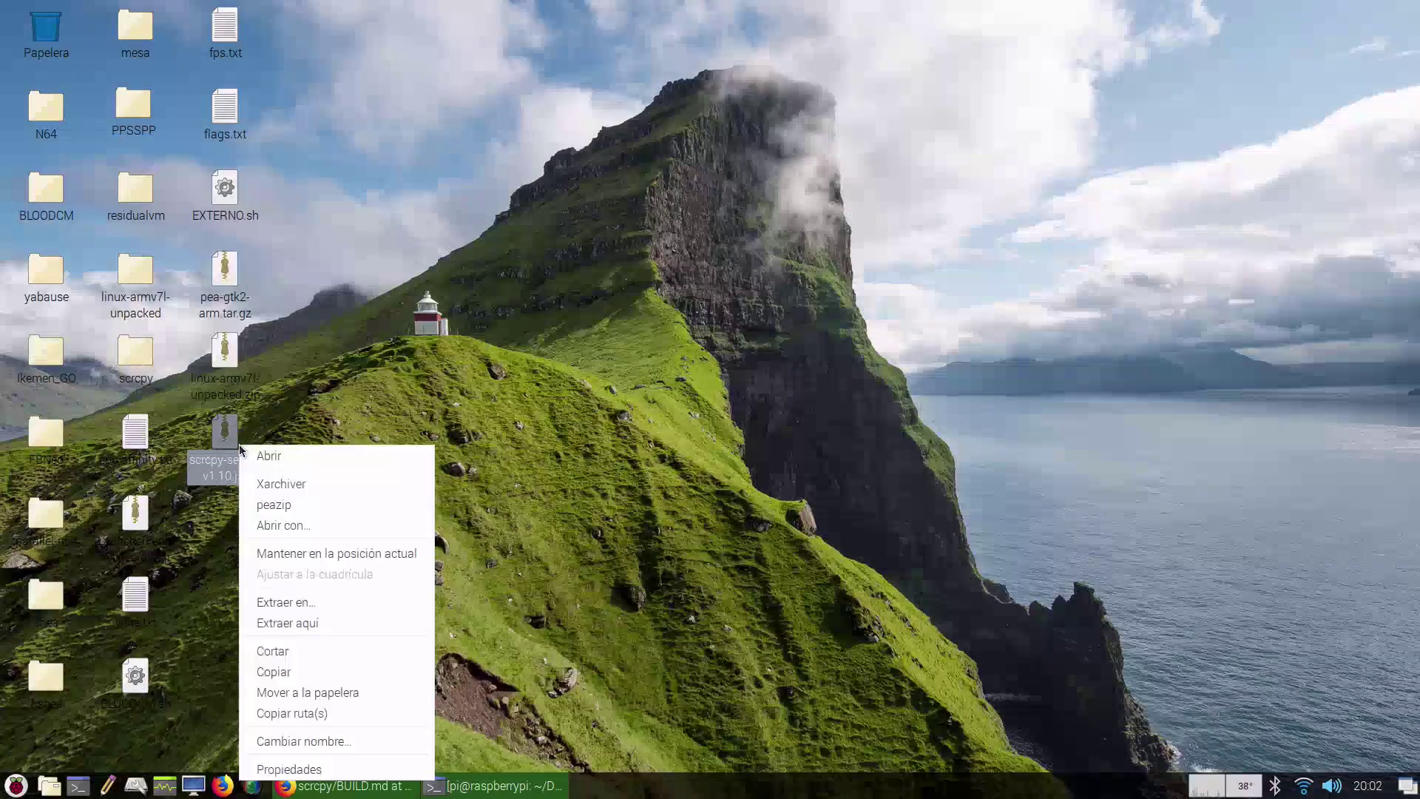
pyautogui.click(297, 650)
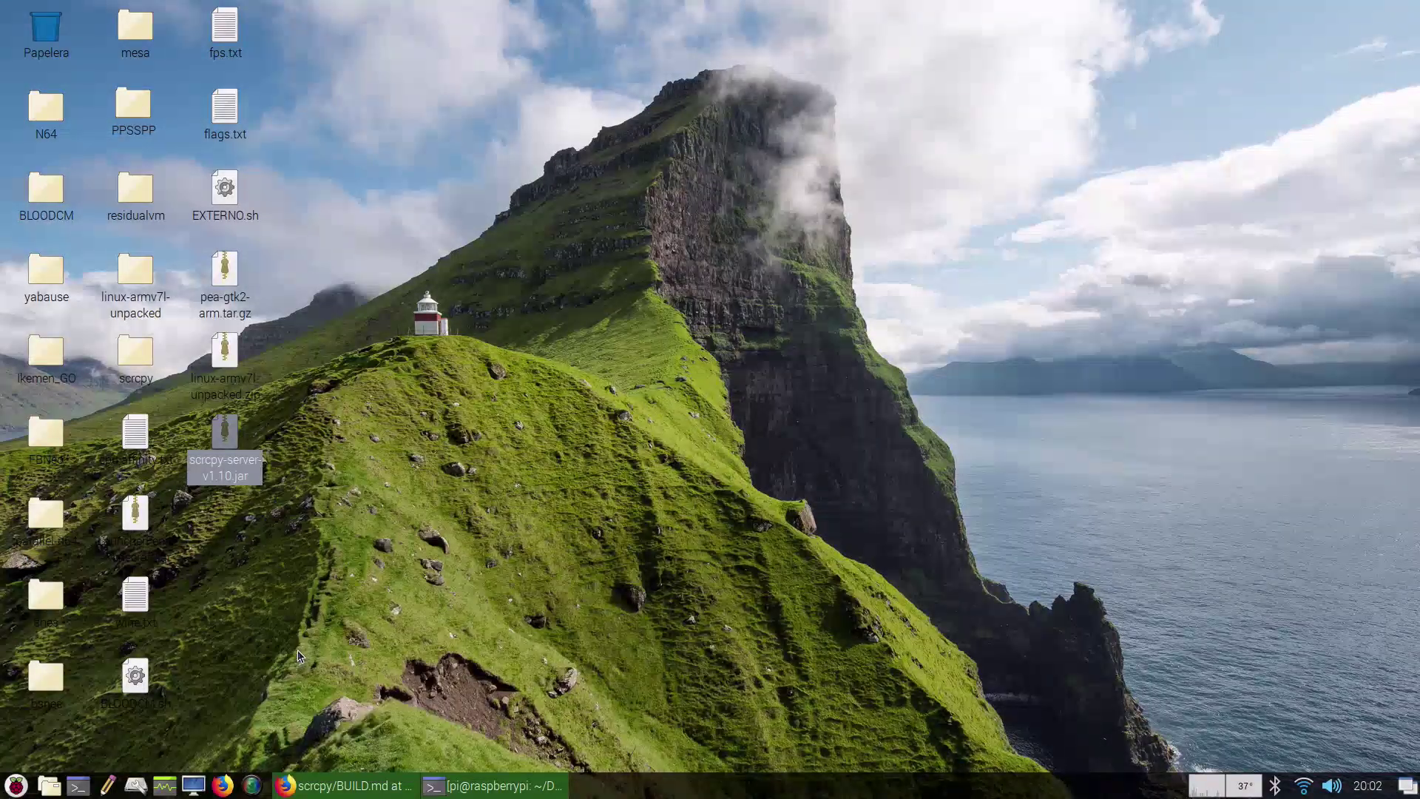
pyautogui.doubleClick(129, 370)
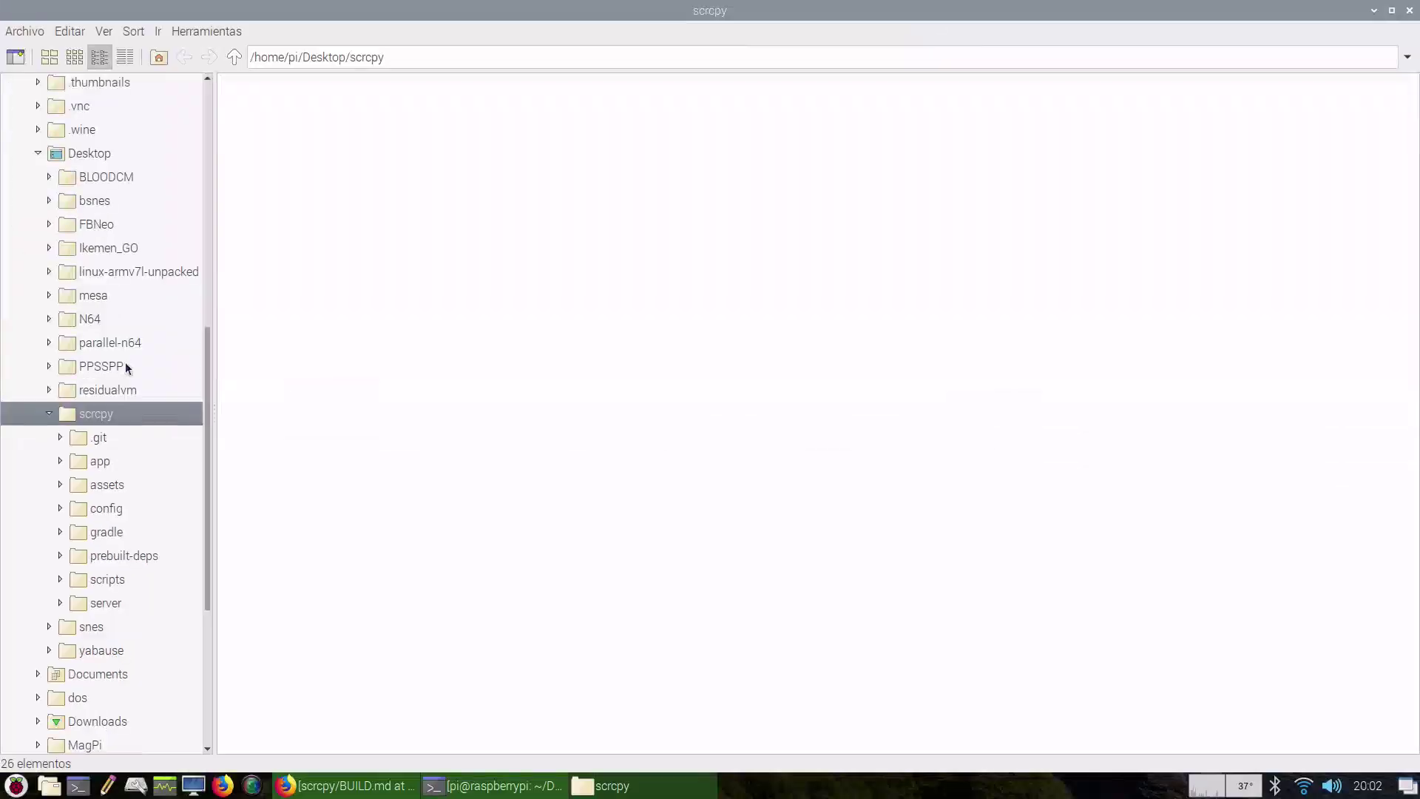
pyautogui.rightClick(595, 367)
pyautogui.click(624, 406)
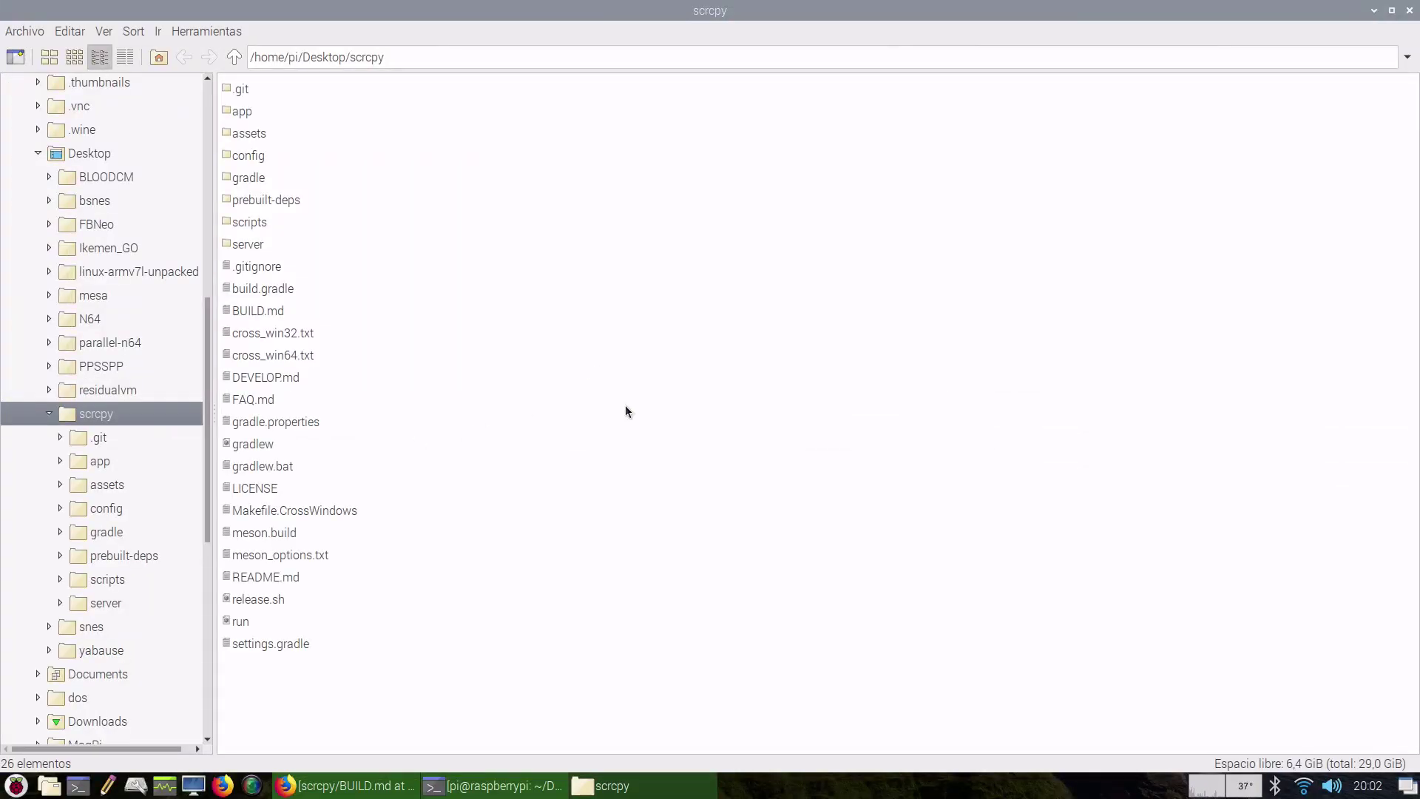
pyautogui.click(323, 644)
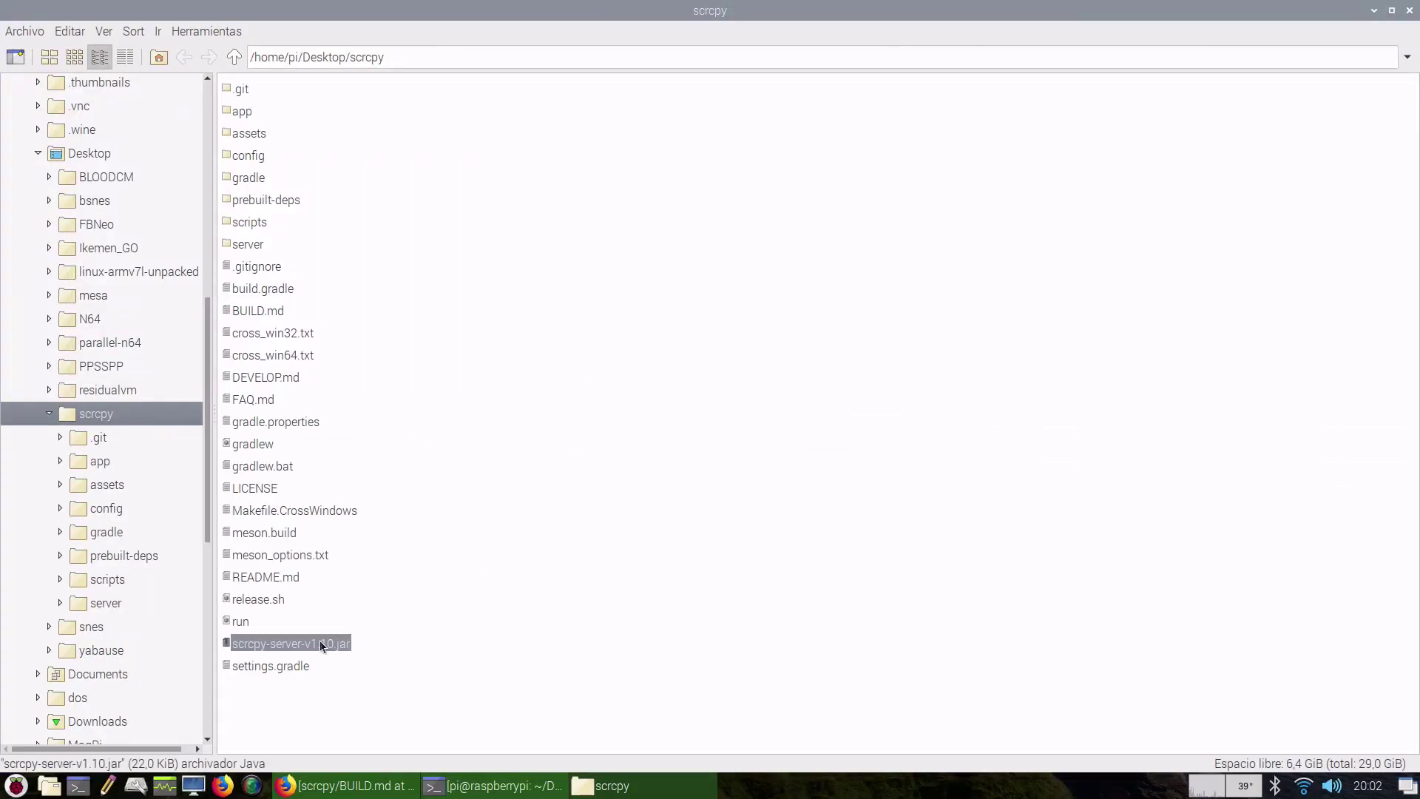
# Copy the two-line meson command from the Prebuilt server section of BUILD.md.
pyautogui.click(466, 789)
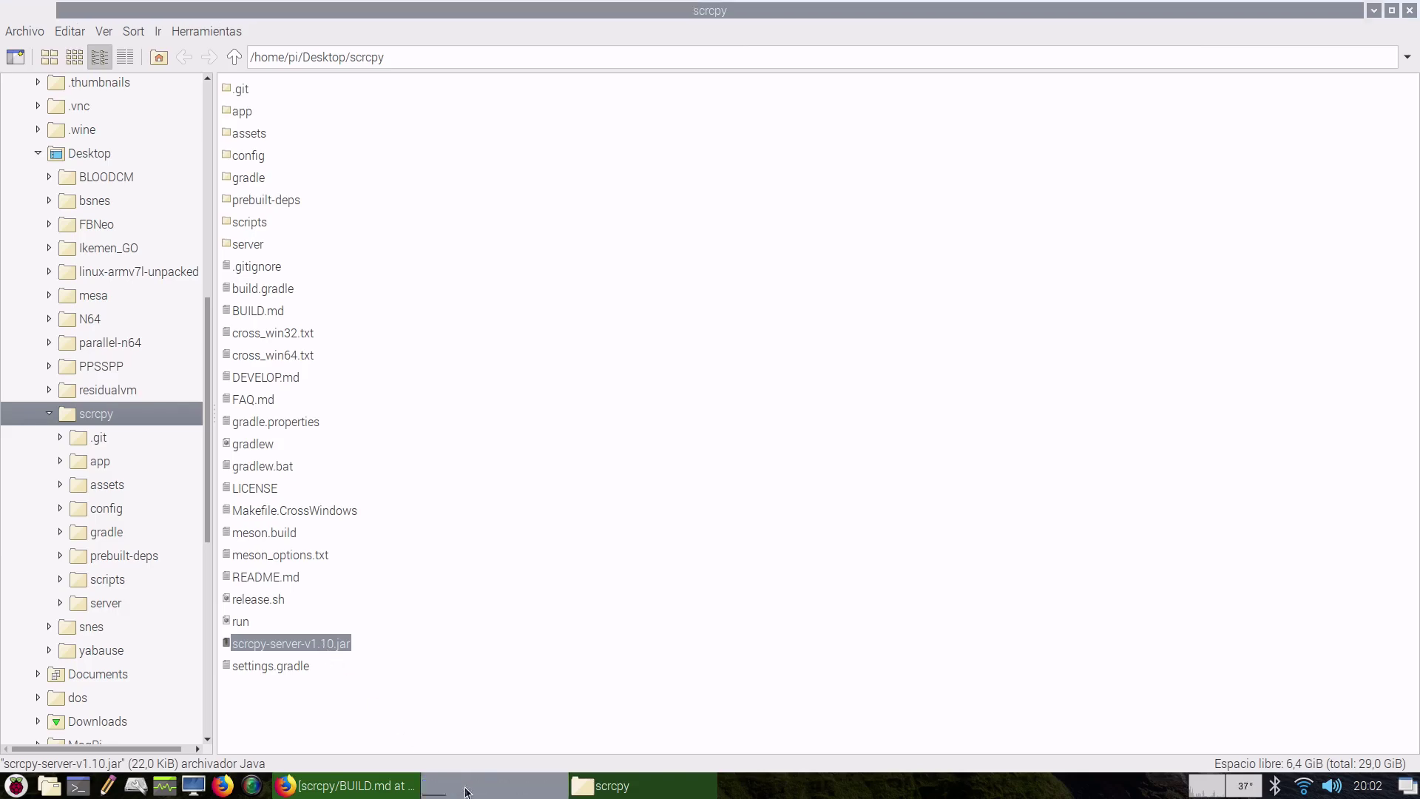
pyautogui.click(466, 789)
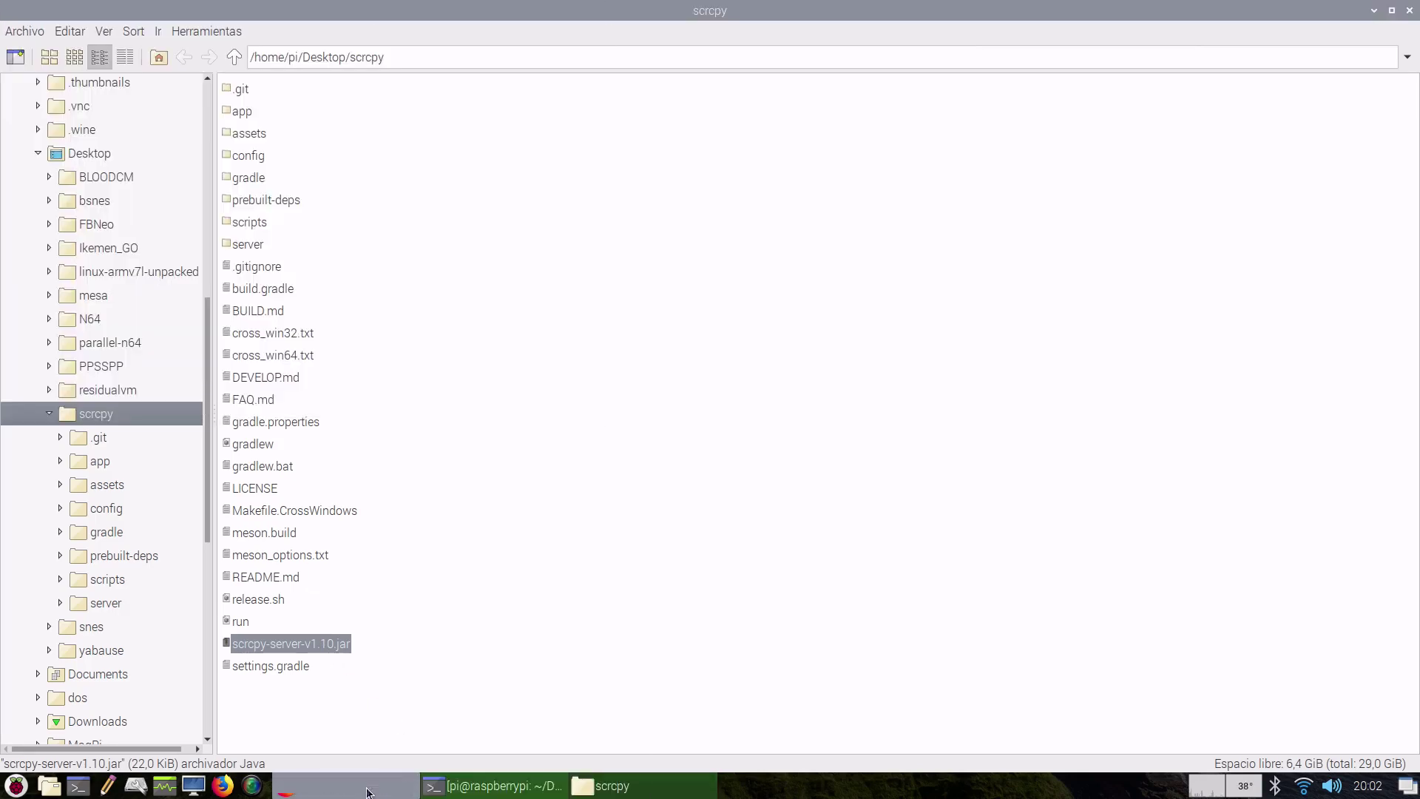
pyautogui.click(368, 790)
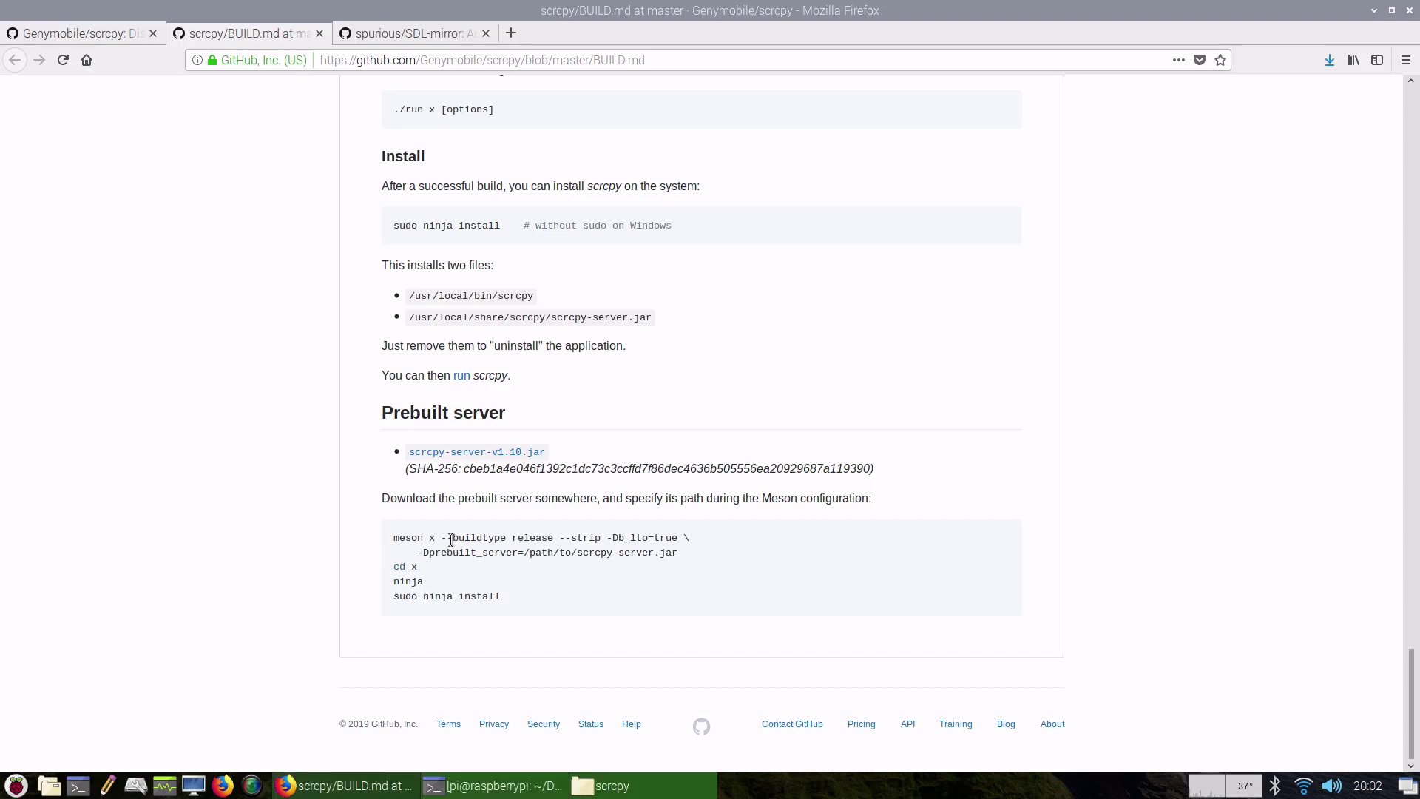
pyautogui.moveTo(388, 536); pyautogui.dragTo(686, 554)
pyautogui.rightClick(661, 544)
pyautogui.click(691, 553)
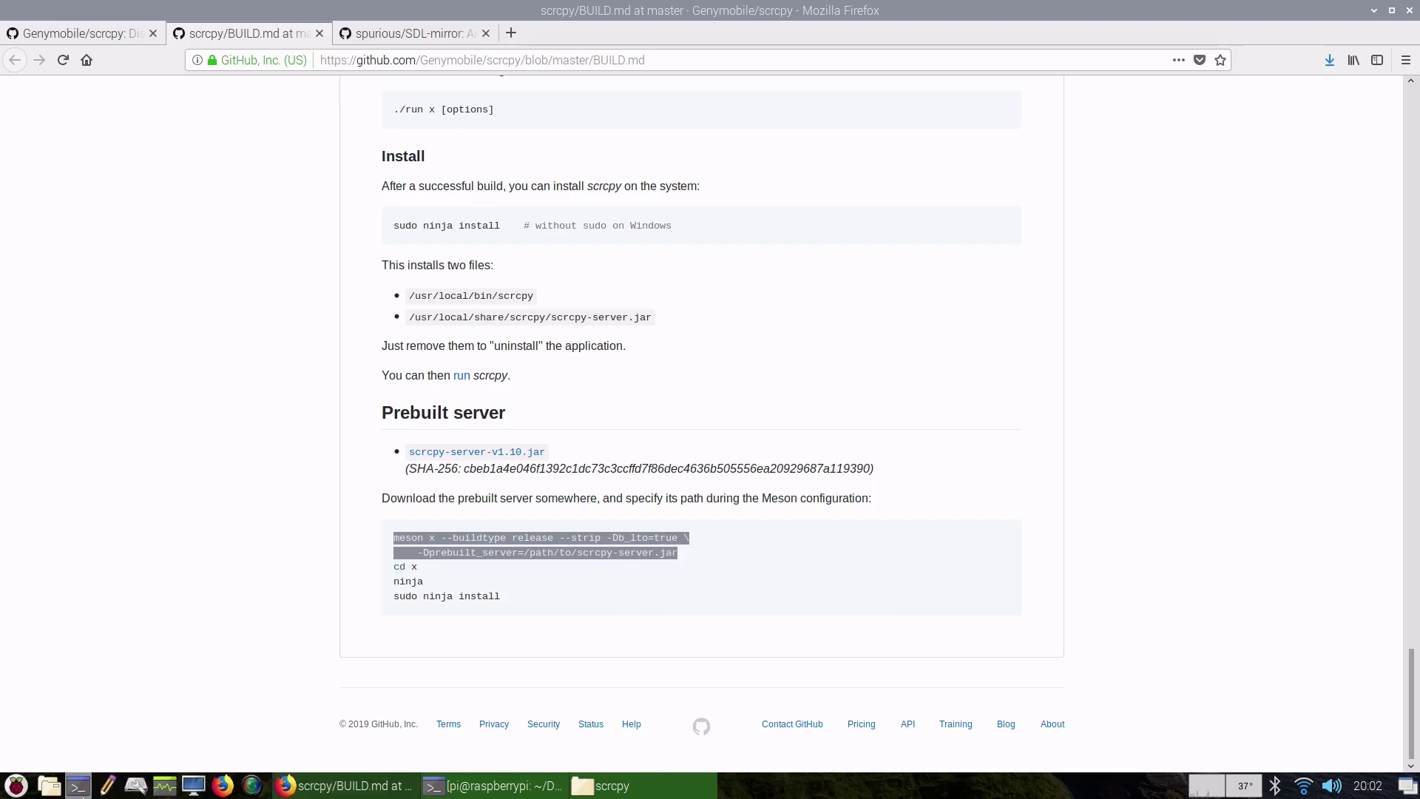
# Paste the meson command into a new Mousepad document.
pyautogui.click(105, 787)
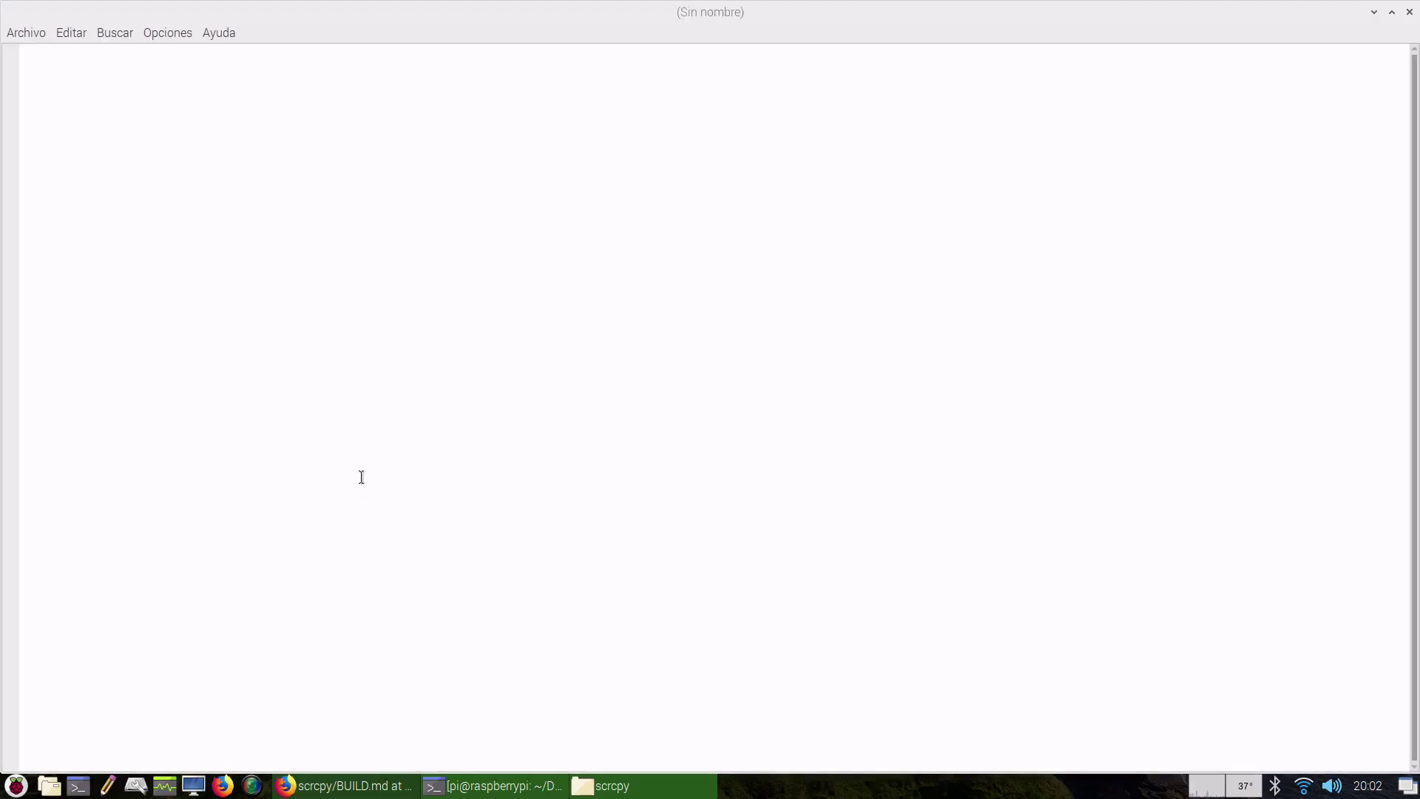
pyautogui.rightClick(379, 329)
pyautogui.click(418, 383)
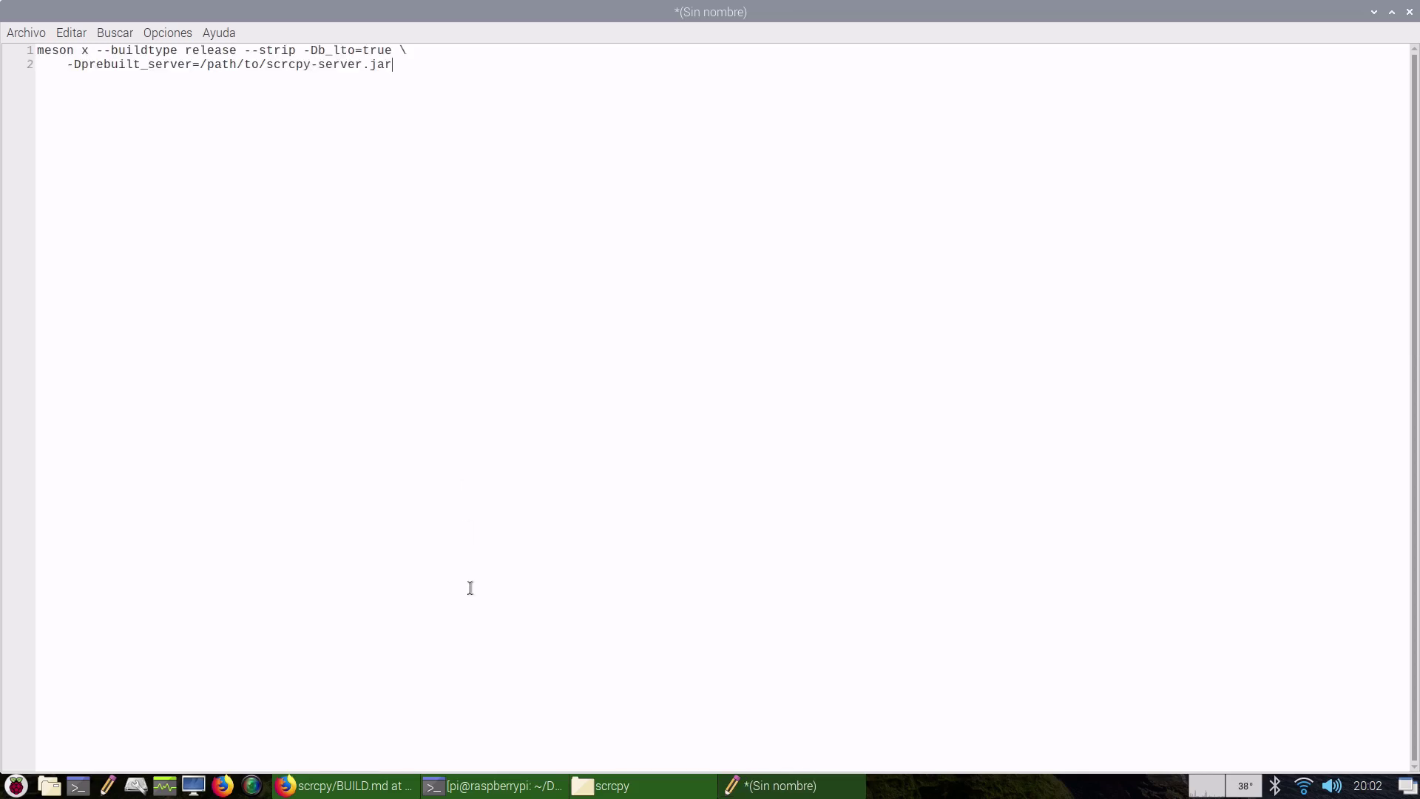
# Replace /path/to/scrcpy-server.jar with the jar's copied path /home/pi/Desktop/scrcpy/scrcpy-server-v1.10.jar and select the command.
pyautogui.click(606, 786)
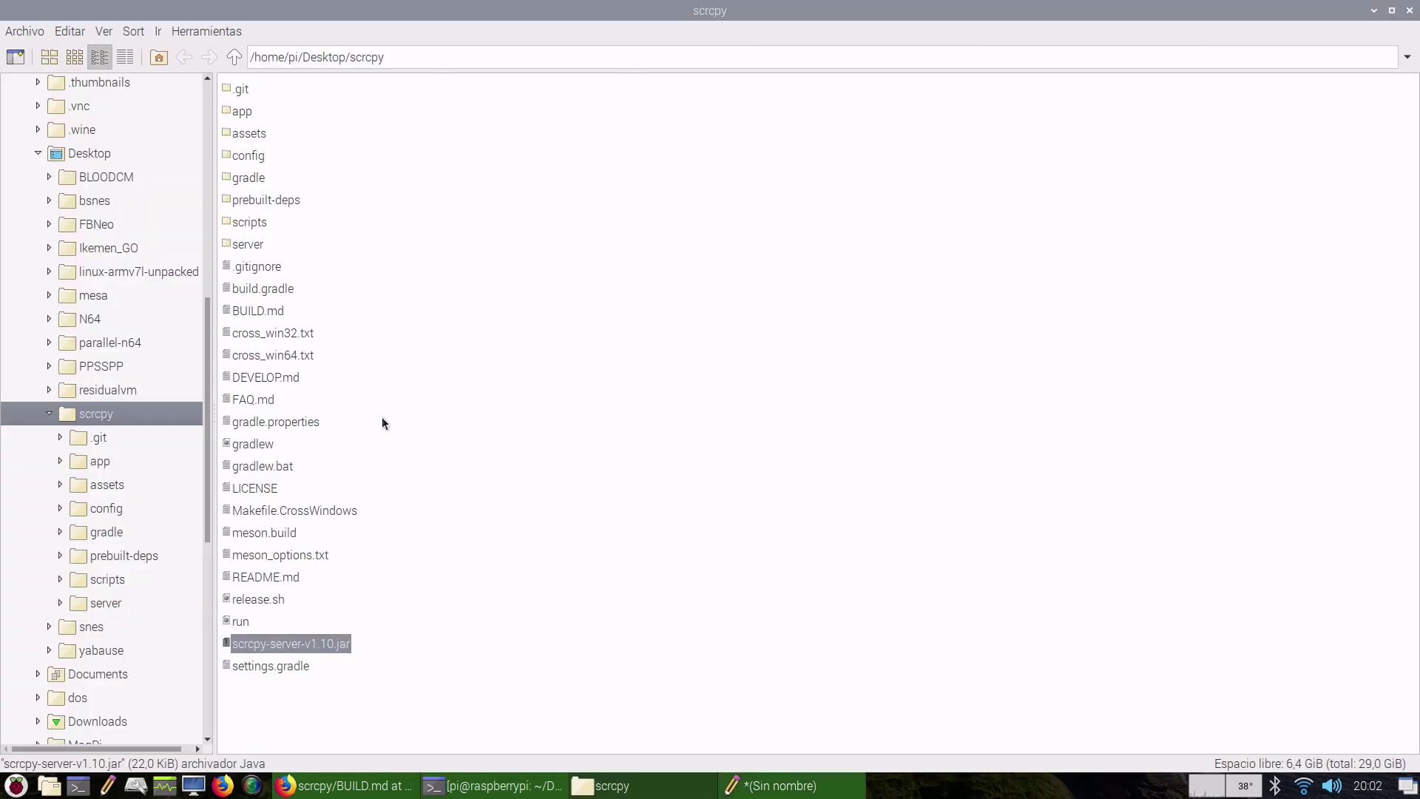
pyautogui.rightClick(336, 645)
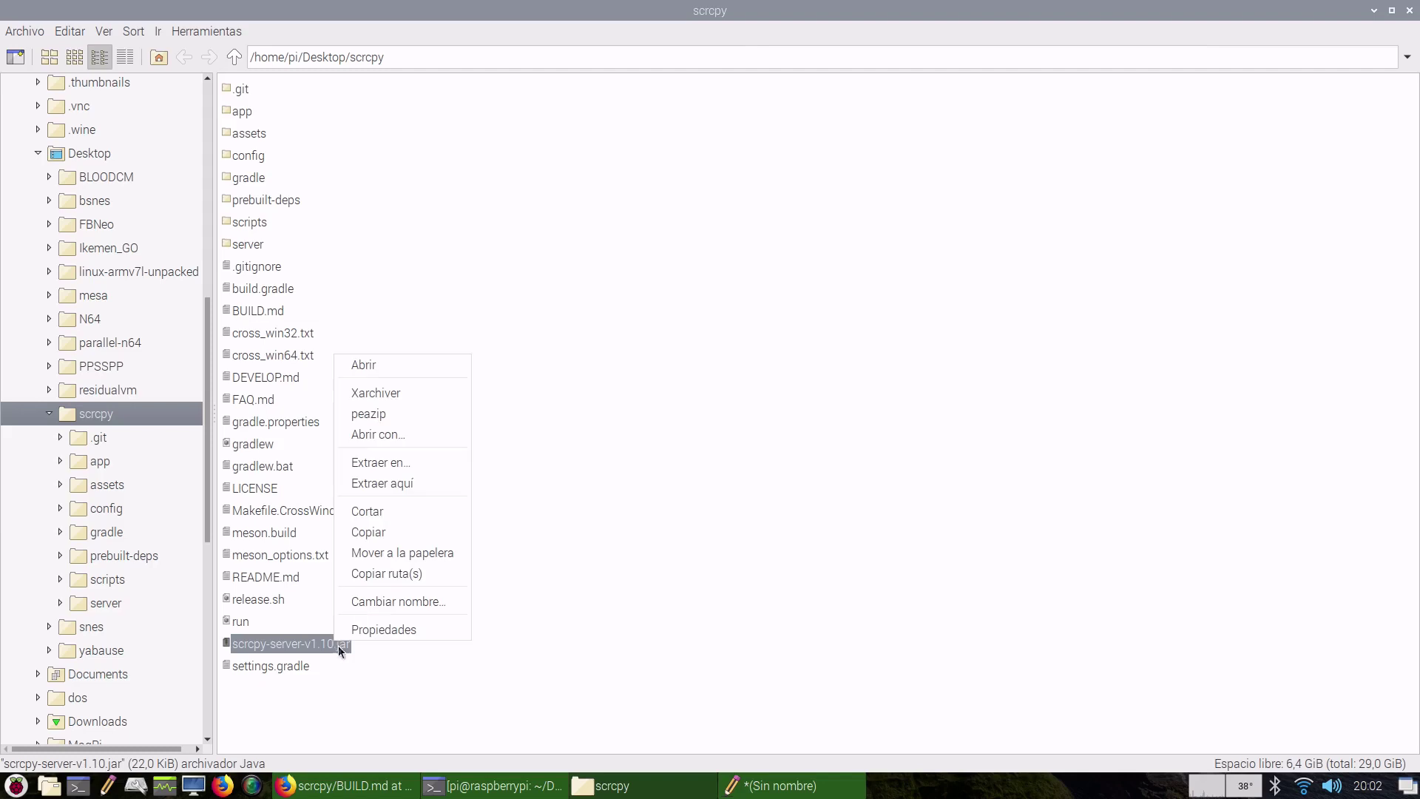
pyautogui.click(391, 574)
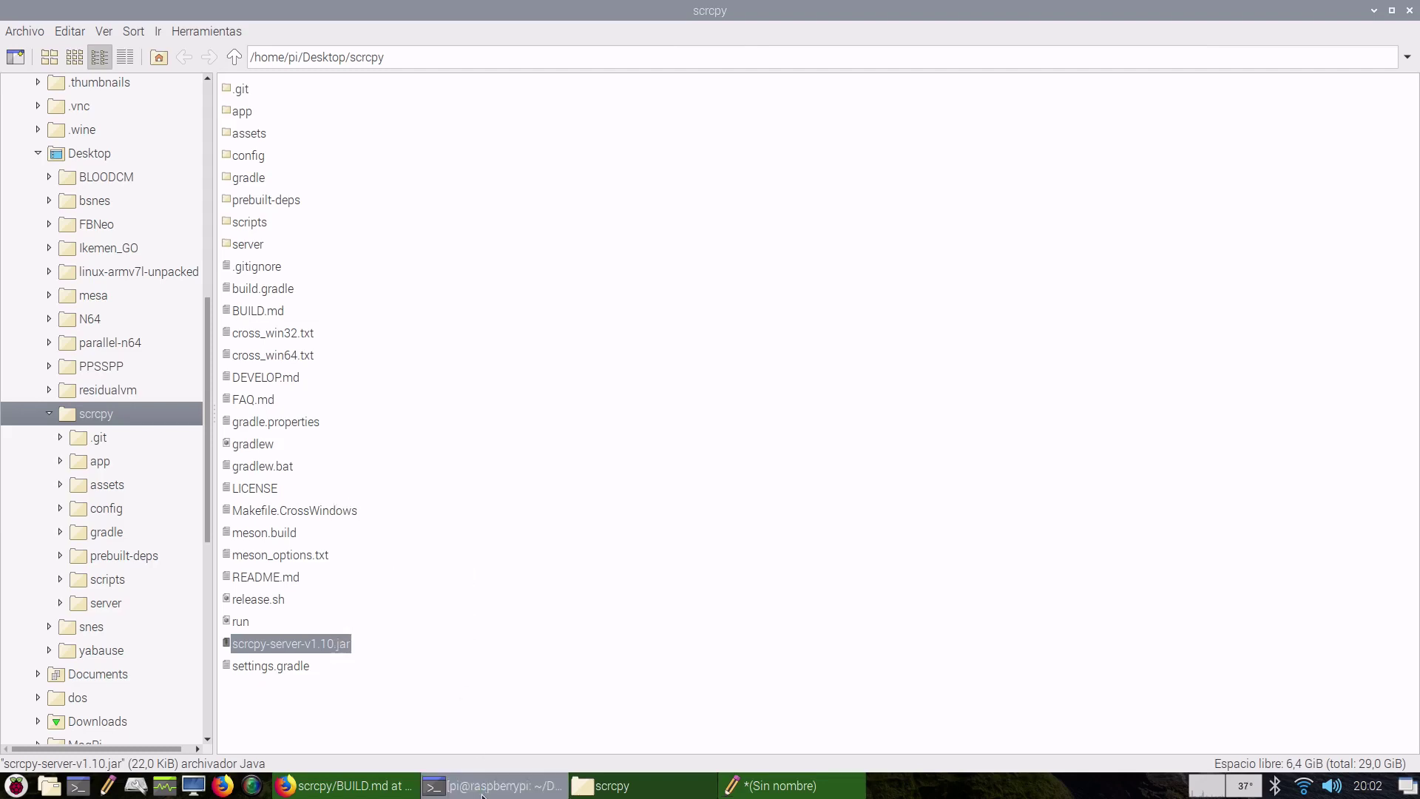
pyautogui.click(739, 786)
pyautogui.press('Left')
pyautogui.press('Left')
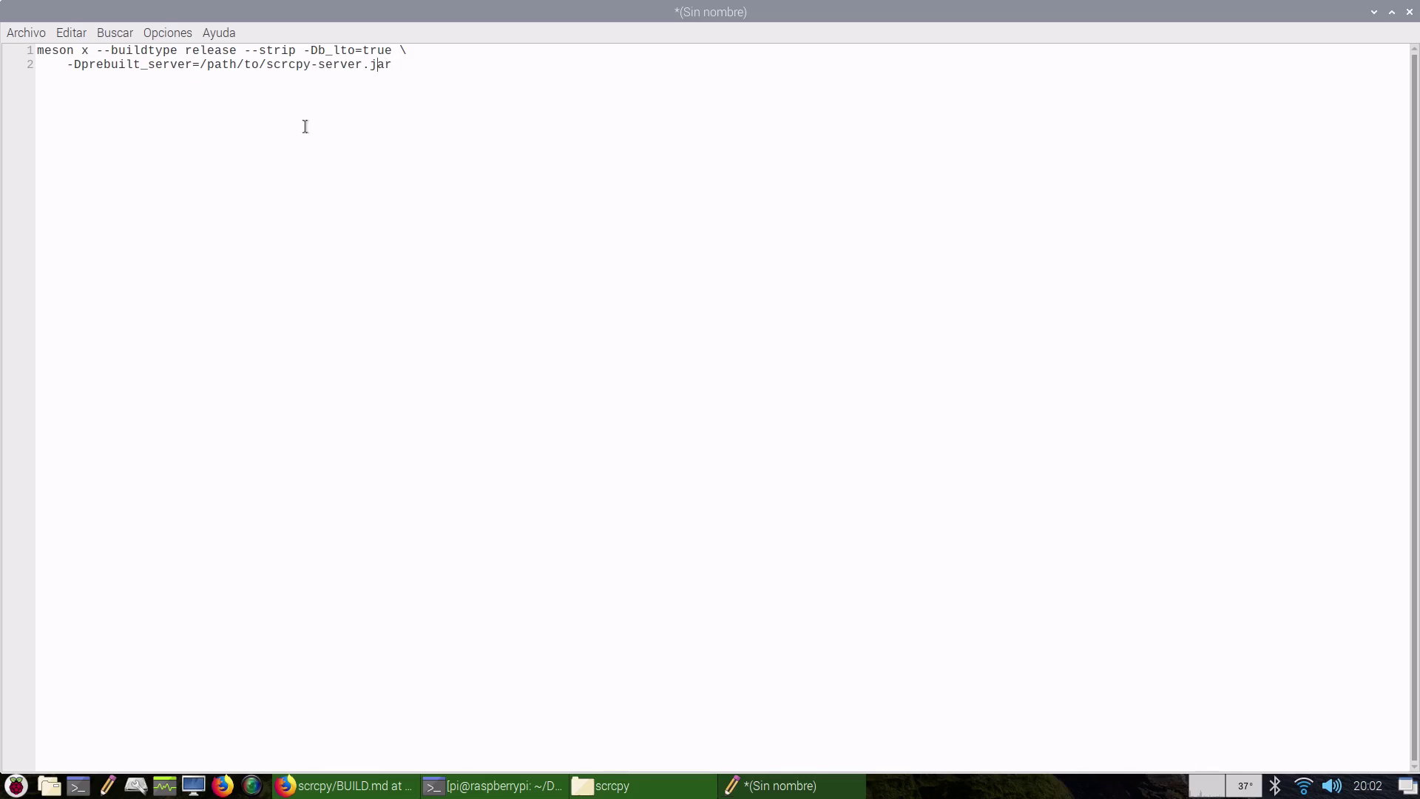
pyautogui.press('BackSpace')
pyautogui.press('BackSpace')
pyautogui.press('BackSpace')
pyautogui.press('BackSpace')
pyautogui.press('BackSpace')
pyautogui.press('BackSpace')
pyautogui.press('BackSpace')
pyautogui.press('BackSpace')
pyautogui.press('BackSpace')
pyautogui.press('BackSpace')
pyautogui.press('BackSpace')
pyautogui.press('BackSpace')
pyautogui.press('BackSpace')
pyautogui.press('BackSpace')
pyautogui.press('BackSpace')
pyautogui.press('BackSpace')
pyautogui.press('BackSpace')
pyautogui.press('BackSpace')
pyautogui.press('BackSpace')
pyautogui.press('BackSpace')
pyautogui.press('BackSpace')
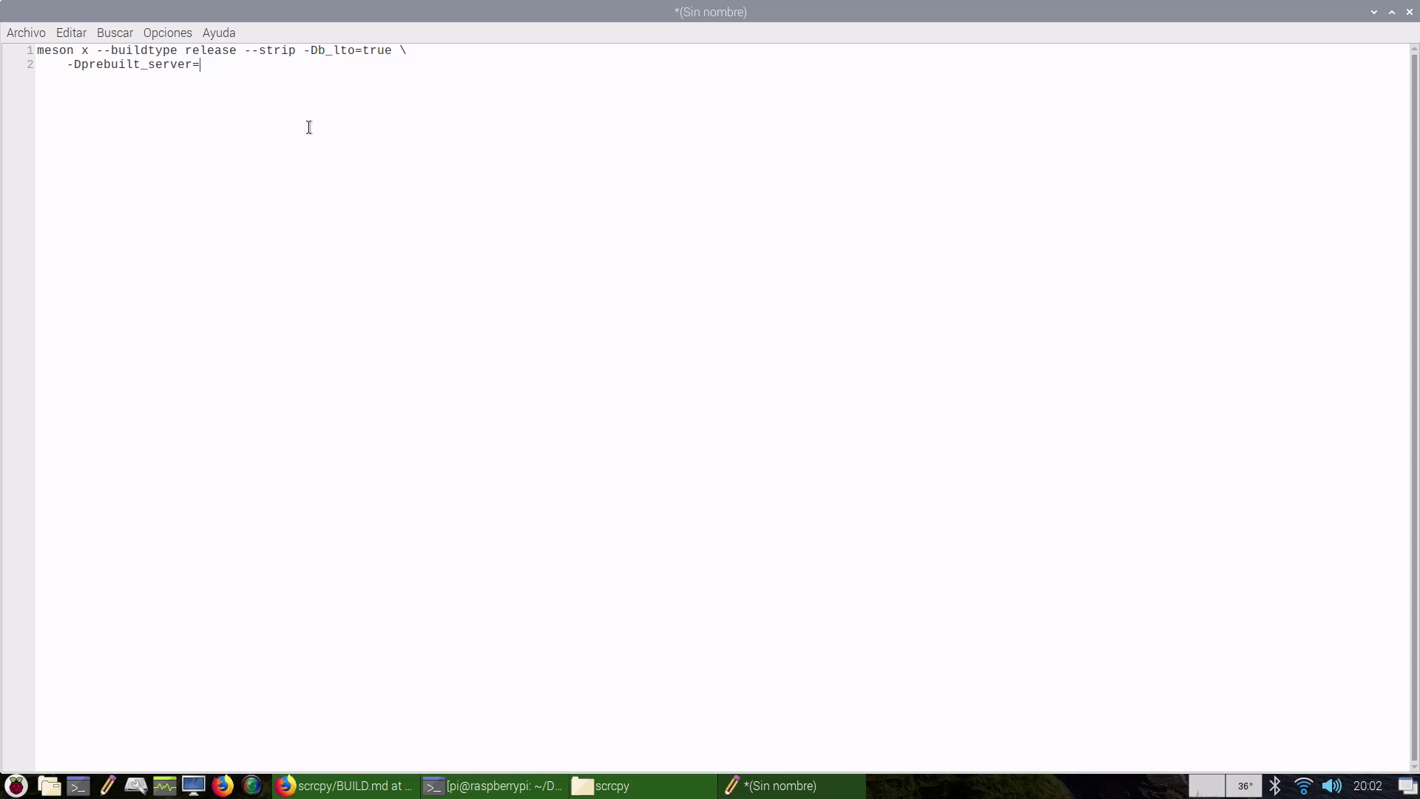
pyautogui.write('/home/pi/Desktop/scrcpy/scrcpy-server-v1.10.jar')
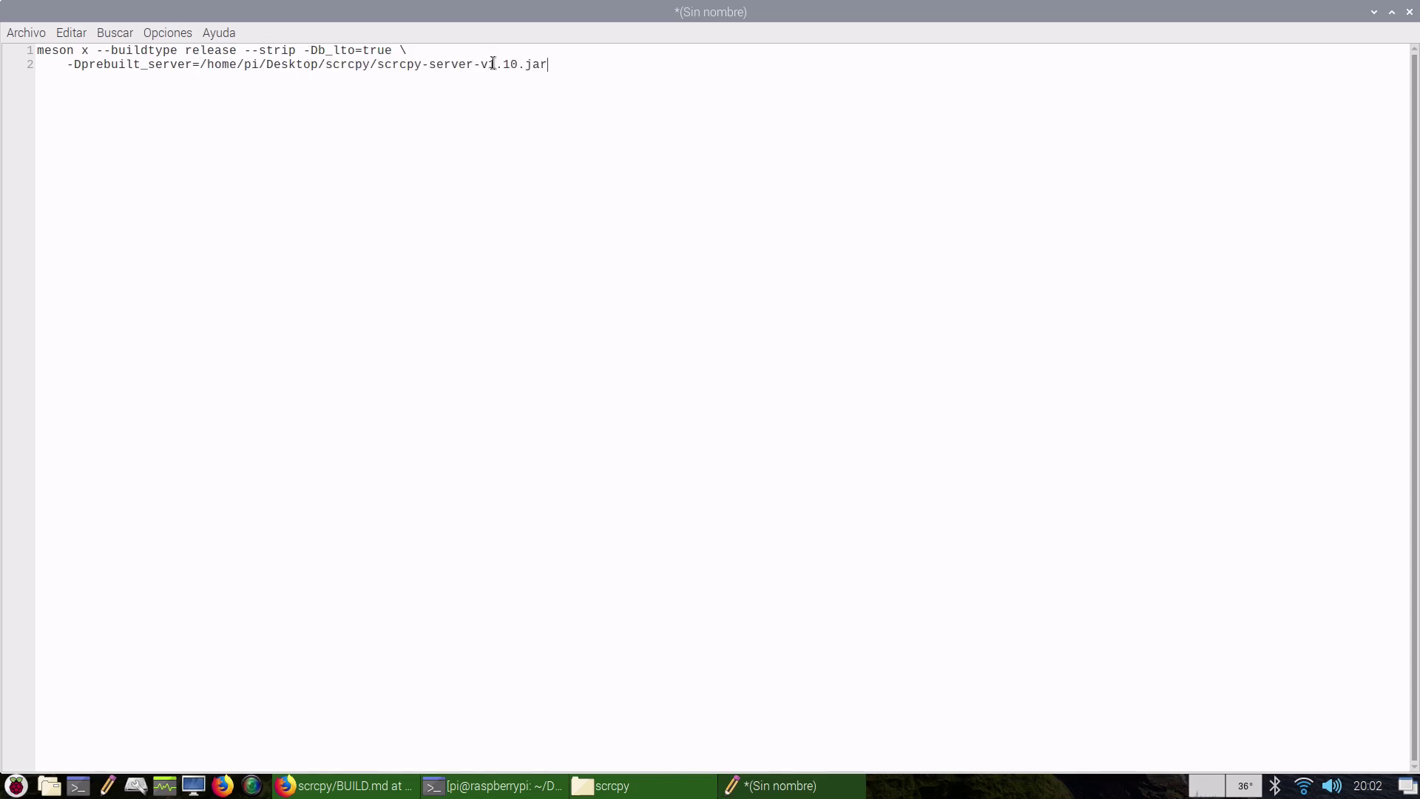
pyautogui.moveTo(546, 65); pyautogui.dragTo(1, 42)
pyautogui.hotkey('ctrl', 'c')
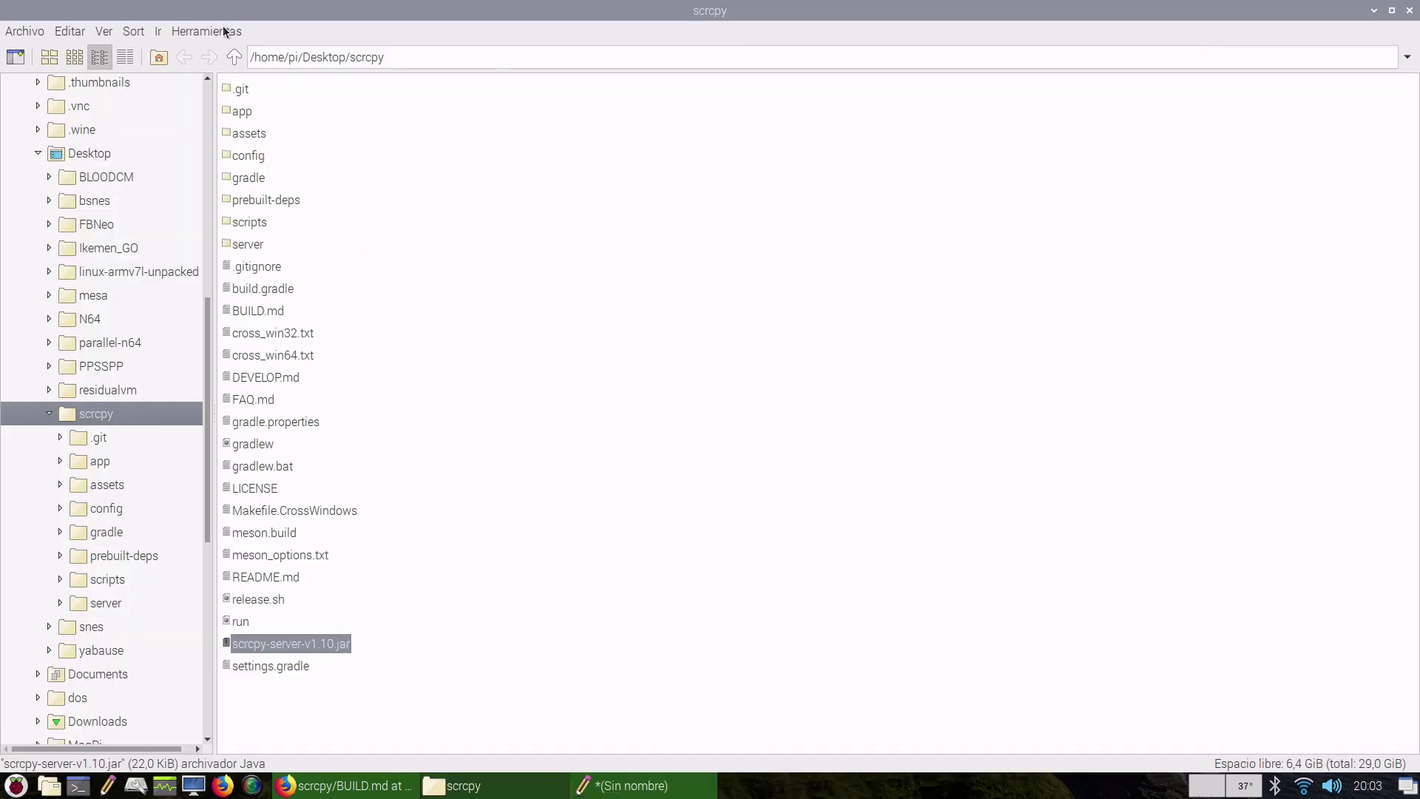
# Open a terminal in the scrcpy folder and run the edited meson command to create build directory x.
pyautogui.click(235, 32)
pyautogui.click(250, 74)
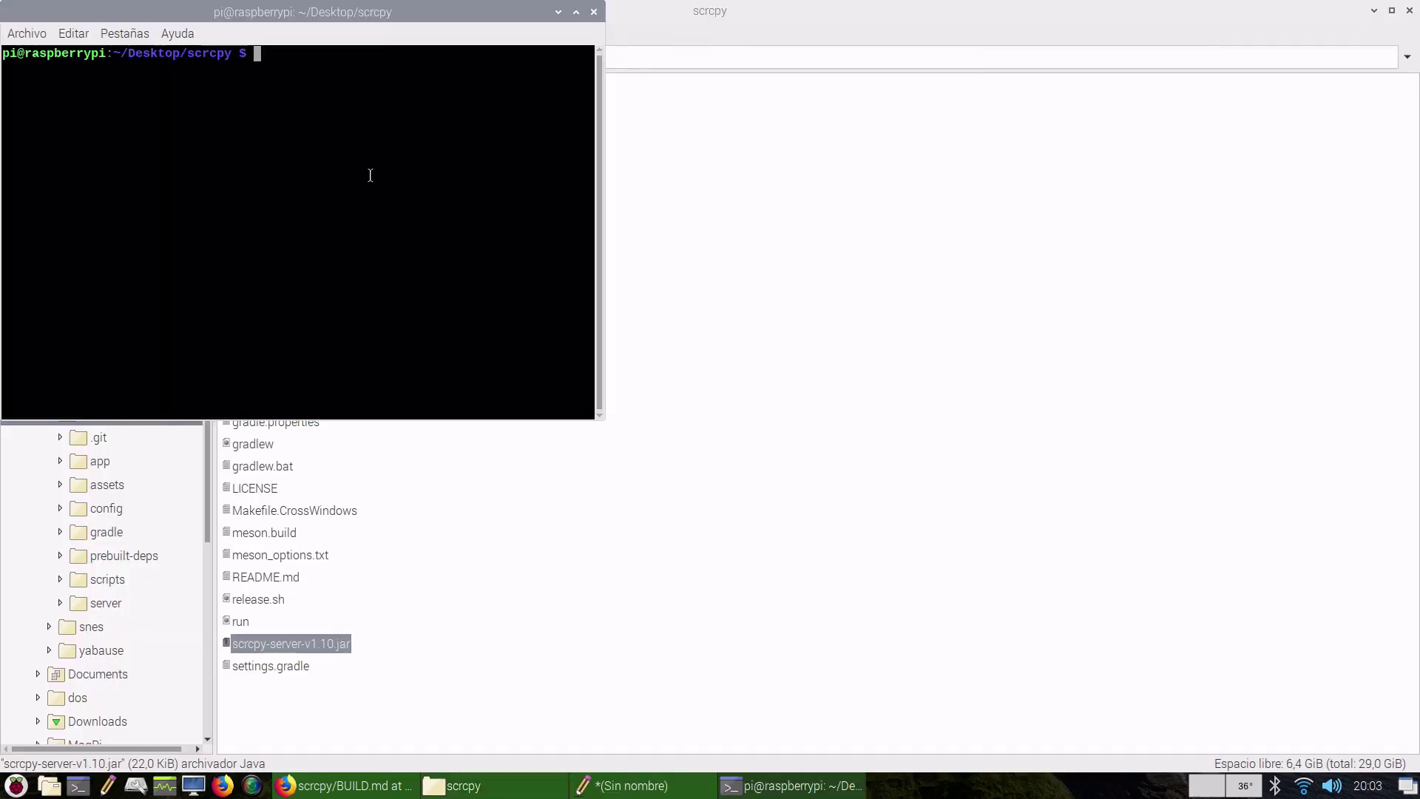
pyautogui.rightClick(372, 175)
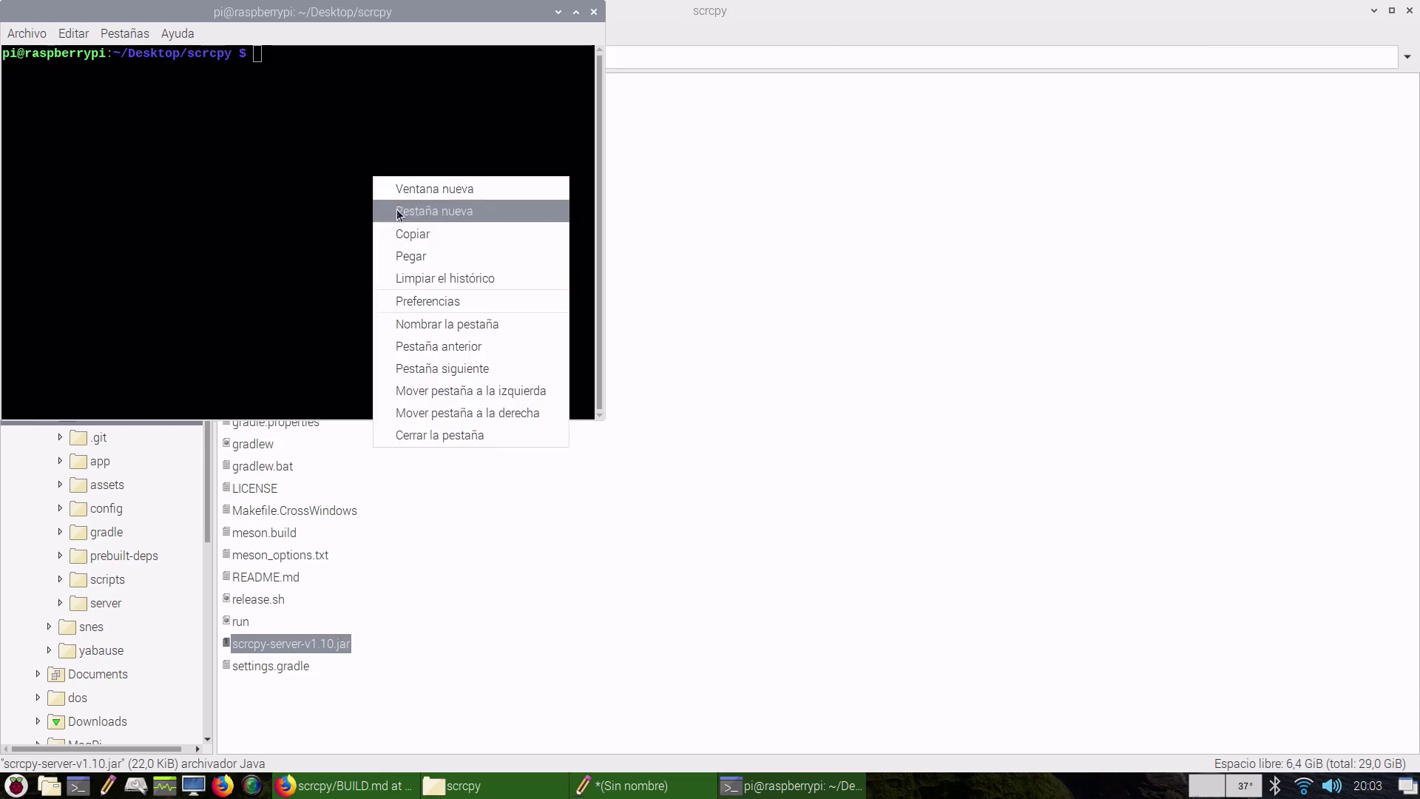
pyautogui.click(411, 255)
pyautogui.press('Return')
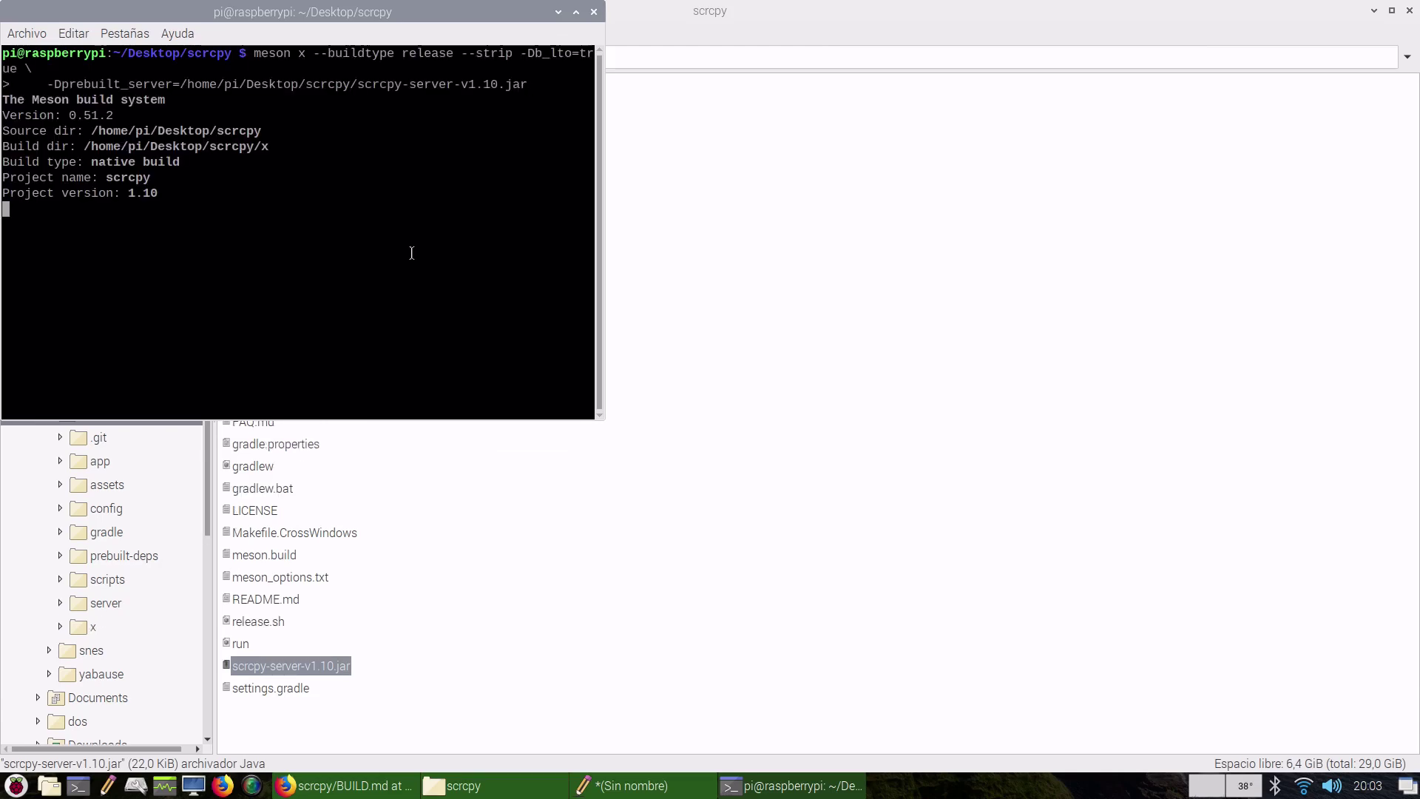
# Change into the x folder and run sudo apt install adb, confirming with s.
pyautogui.write('cd x')
pyautogui.press('Return')
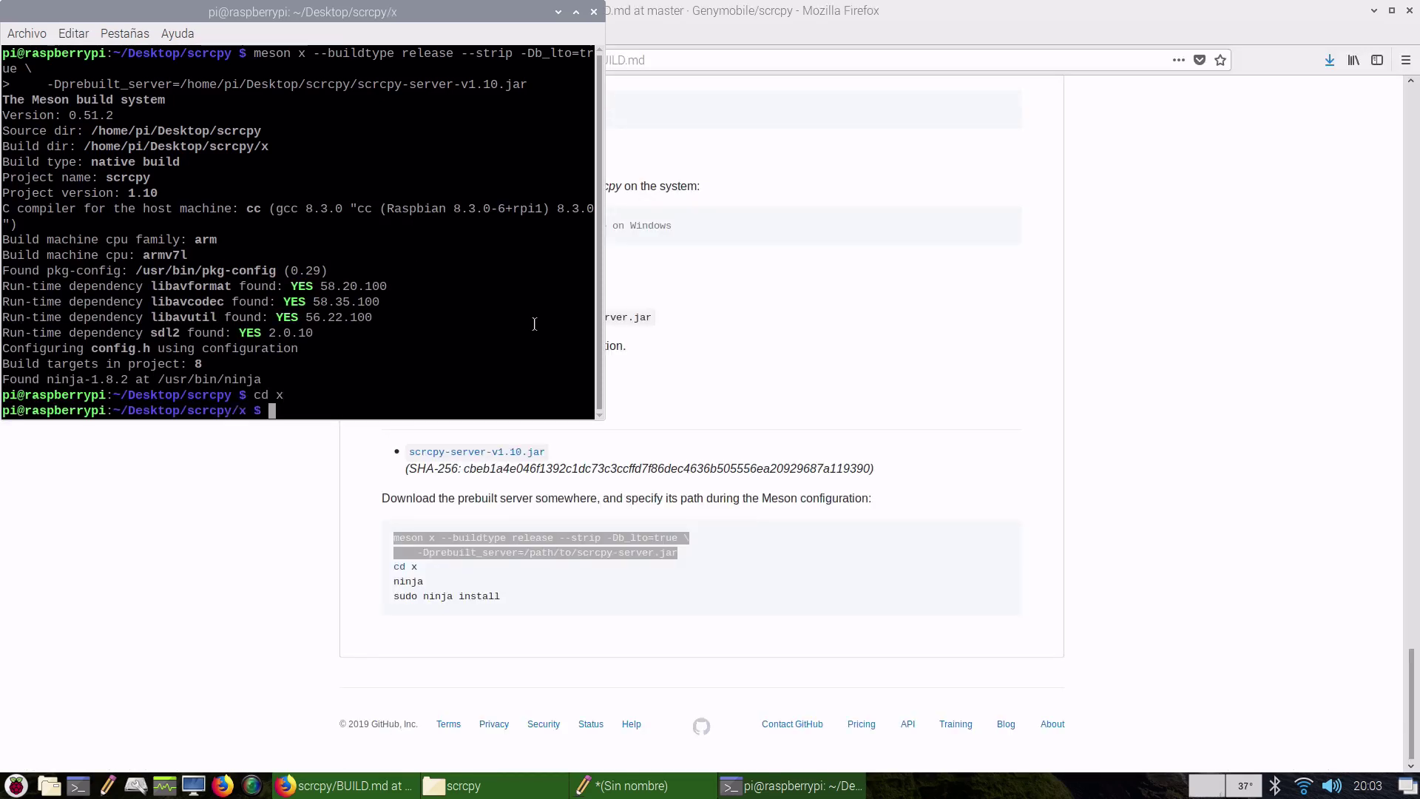
pyautogui.write('sudo apt install ad')
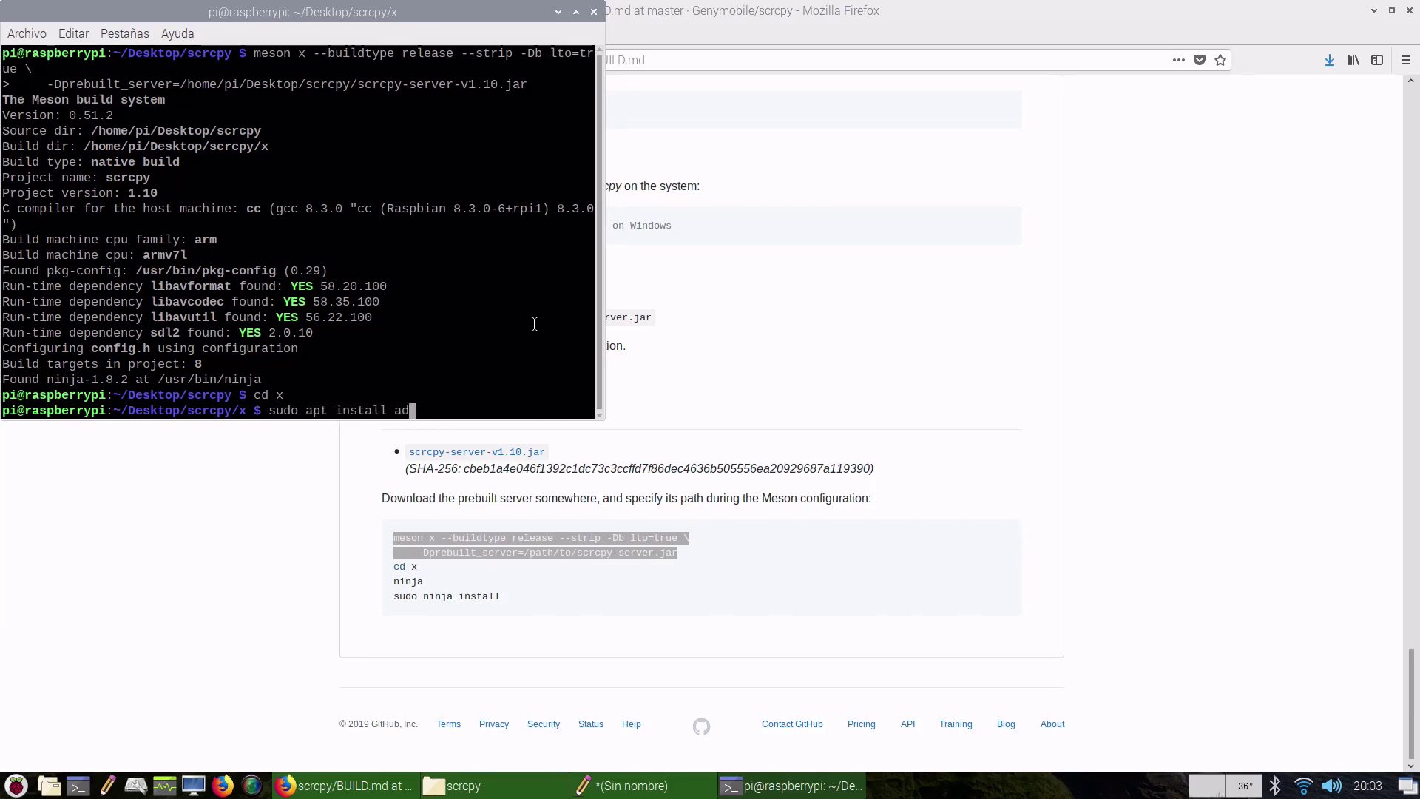
pyautogui.write('b')
pyautogui.press('Return')
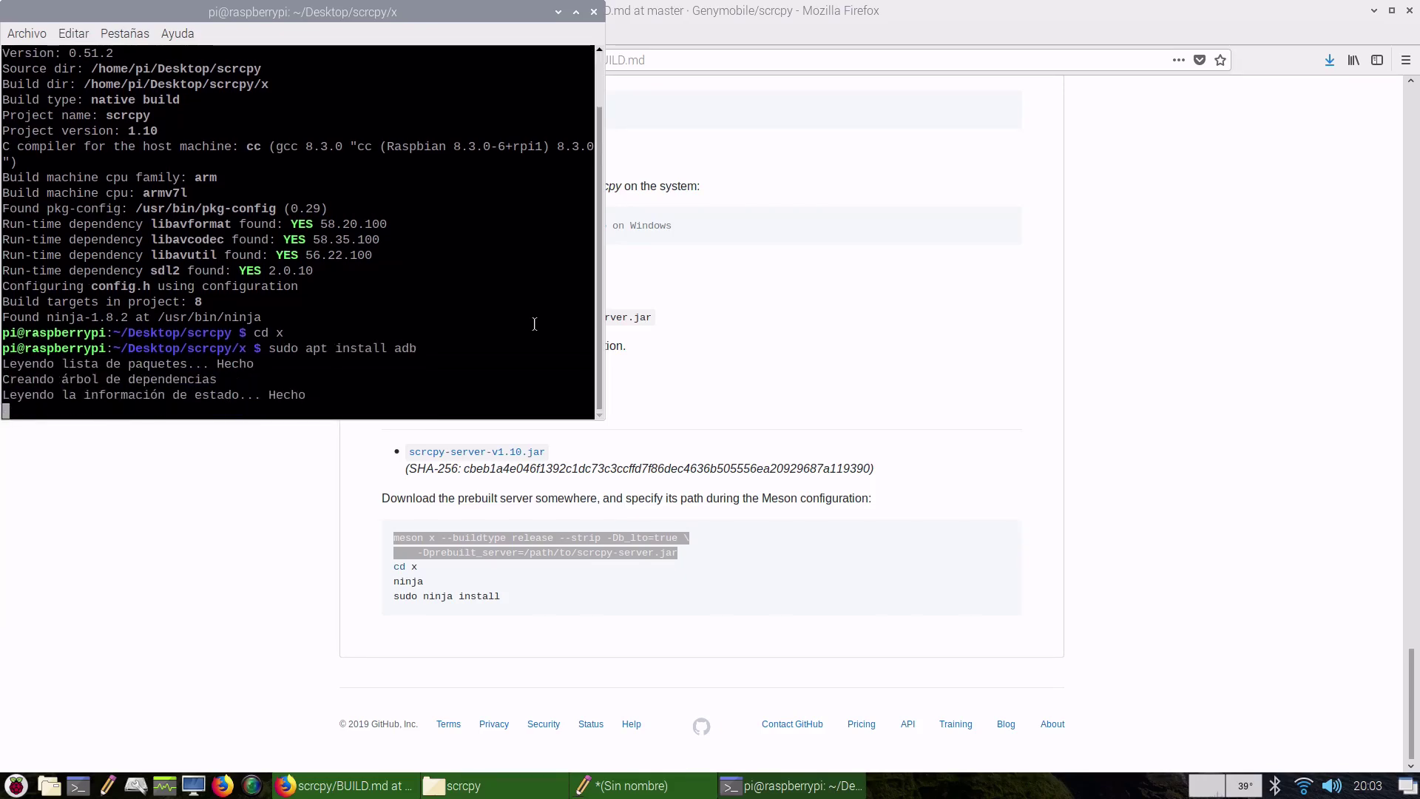
pyautogui.write('s')
pyautogui.press('Return')
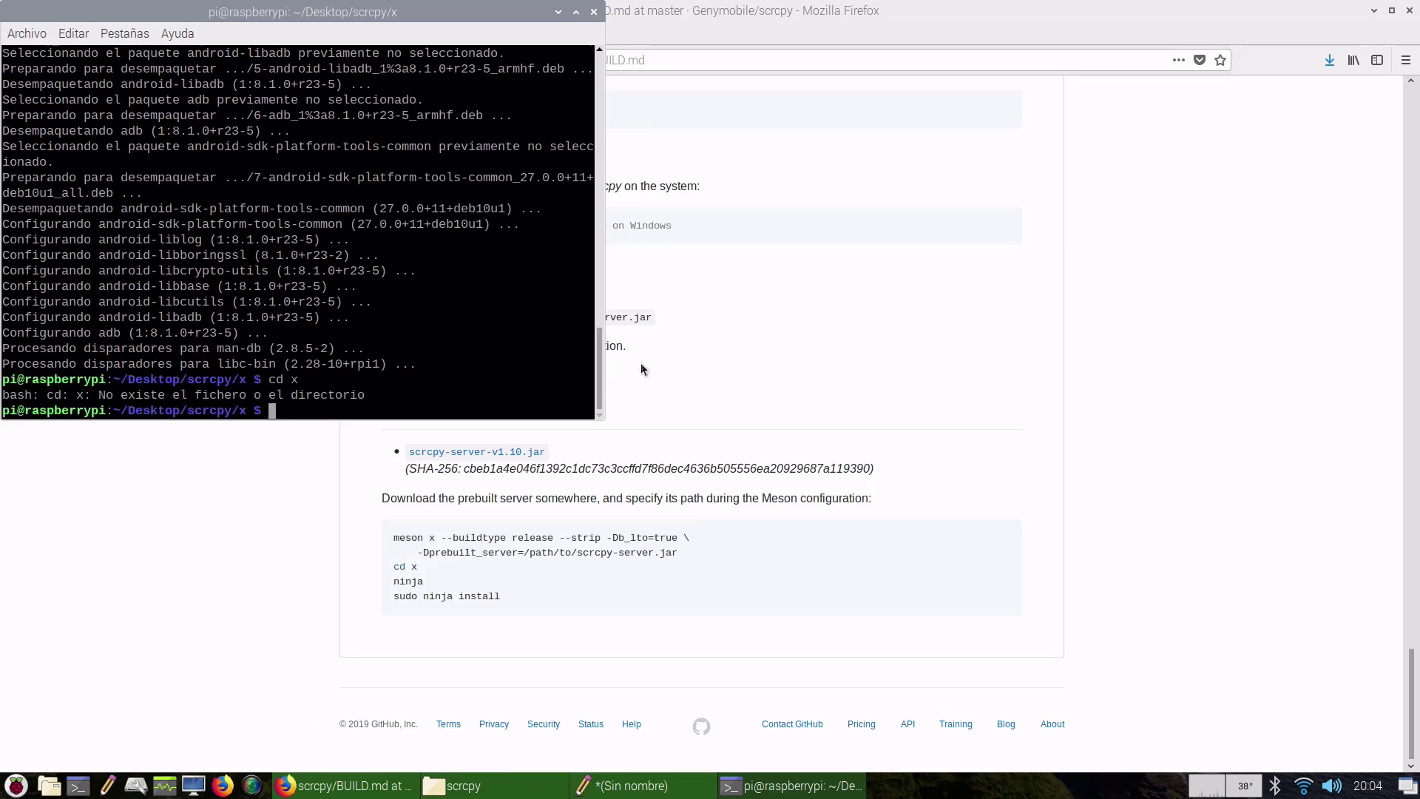
# Compile scrcpy with ninja, then install it with sudo ninja install.
pyautogui.write('ninja')
pyautogui.press('Return')
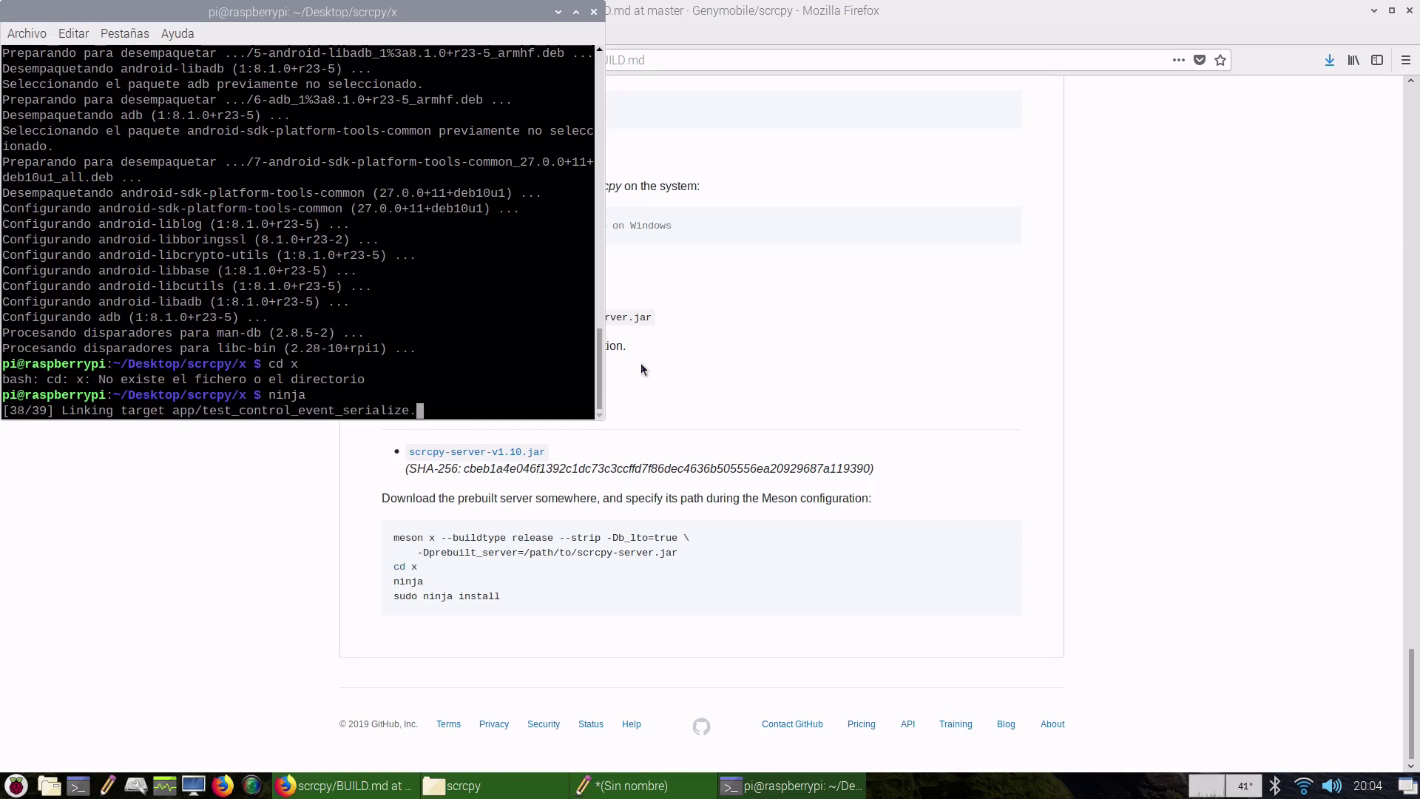
pyautogui.write('sudo ninja install')
pyautogui.press('Return')
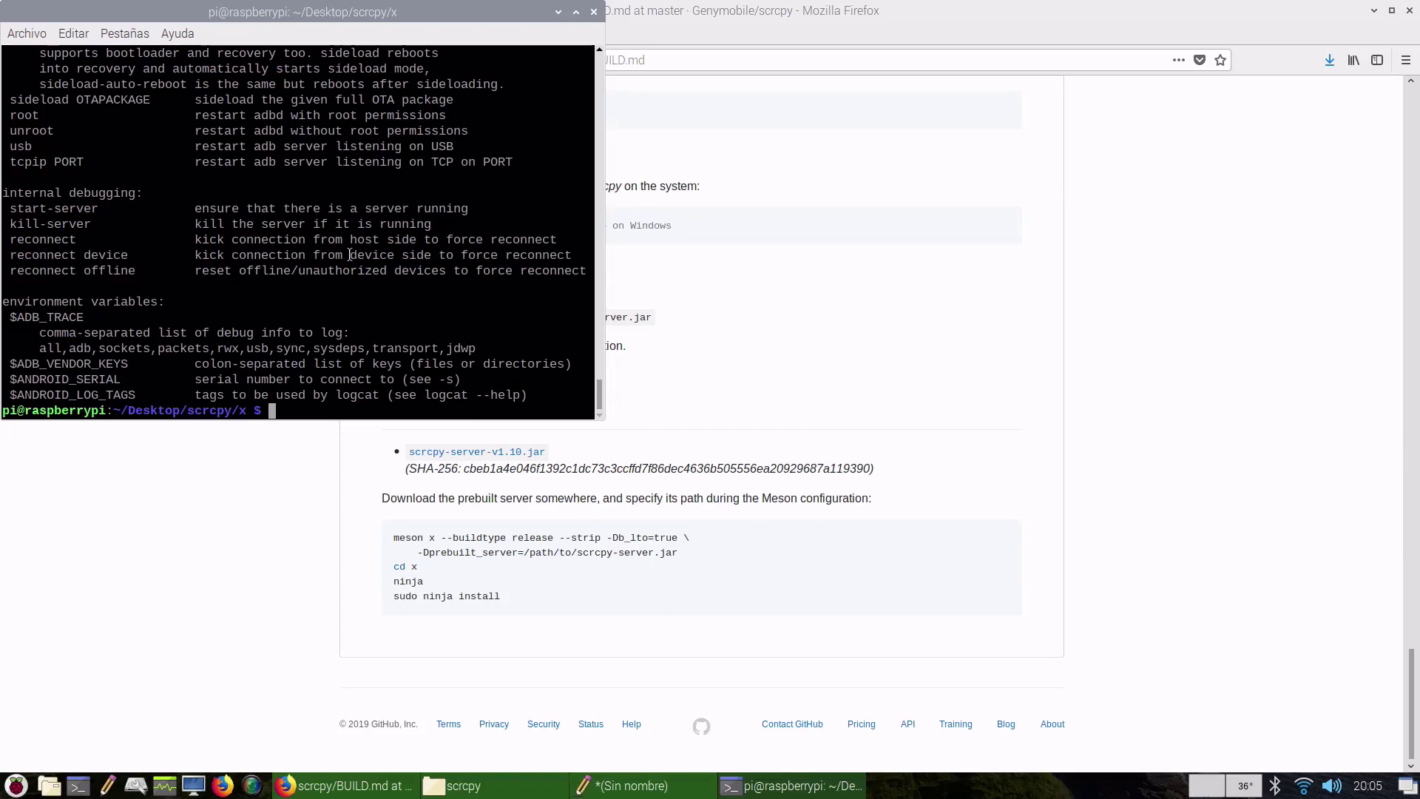
# Run adb devices twice to confirm the tablet is authorized, then tab-complete scrcpy at the prompt.
pyautogui.write('adb devices')
pyautogui.press('Return')
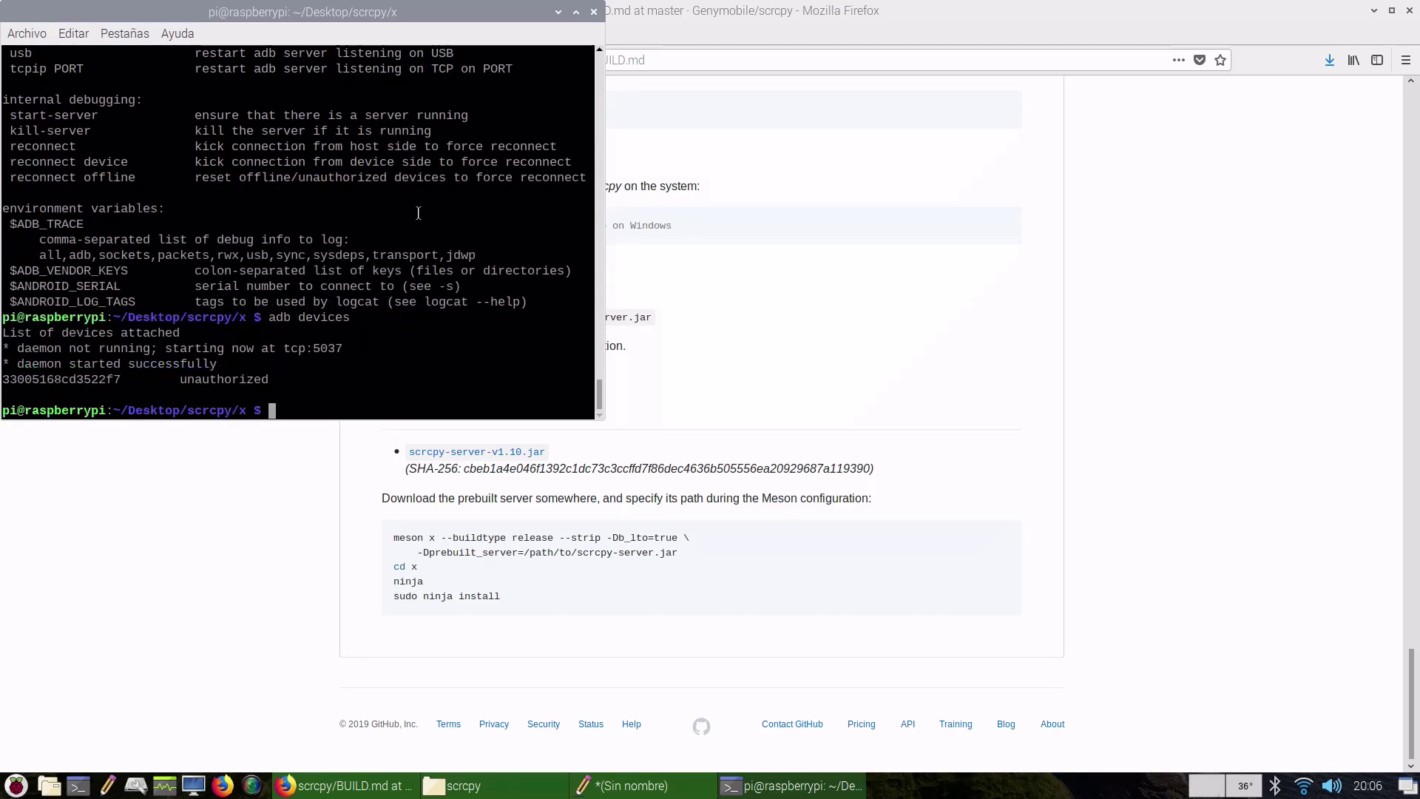
pyautogui.press('Up')
pyautogui.press('Return')
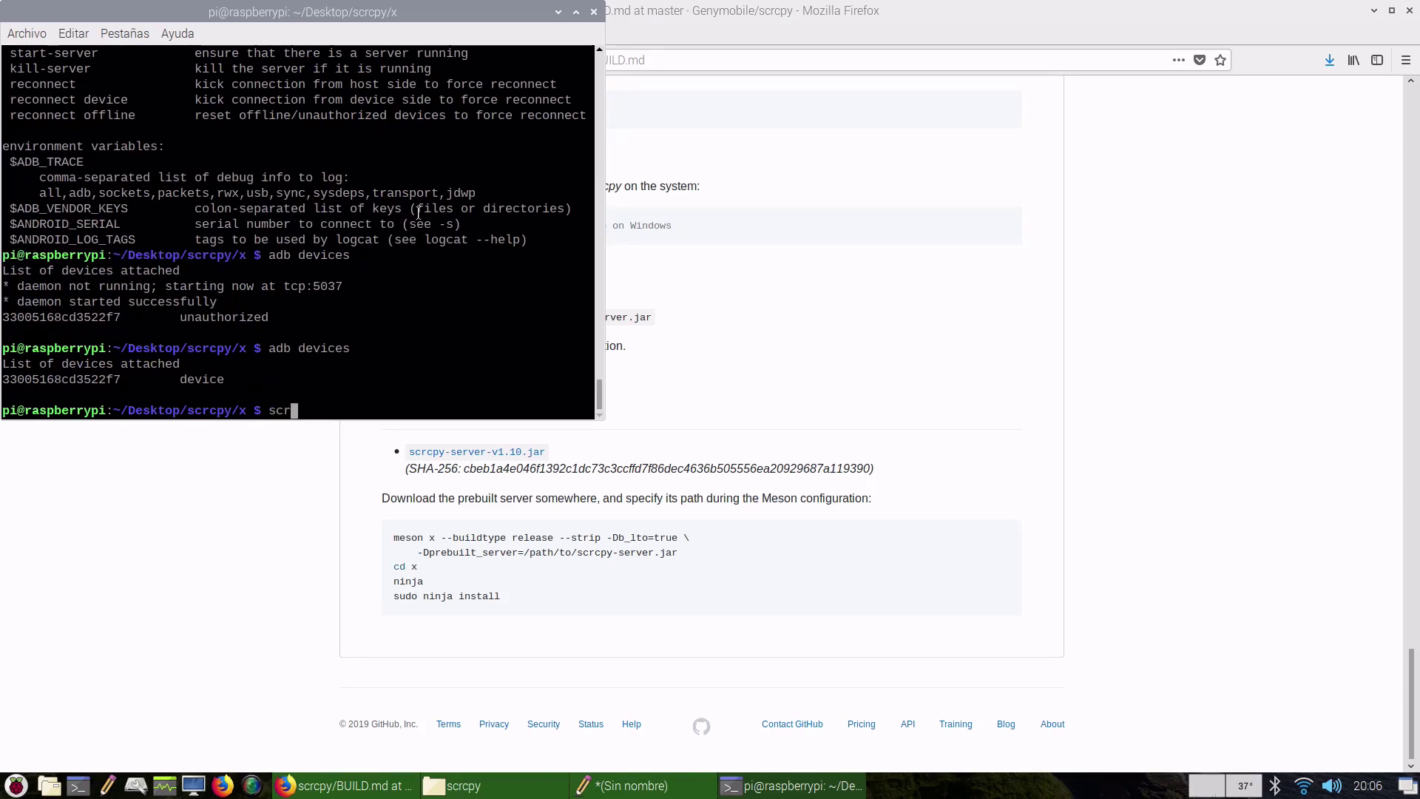
pyautogui.press('Tab')
pyautogui.press('Tab')
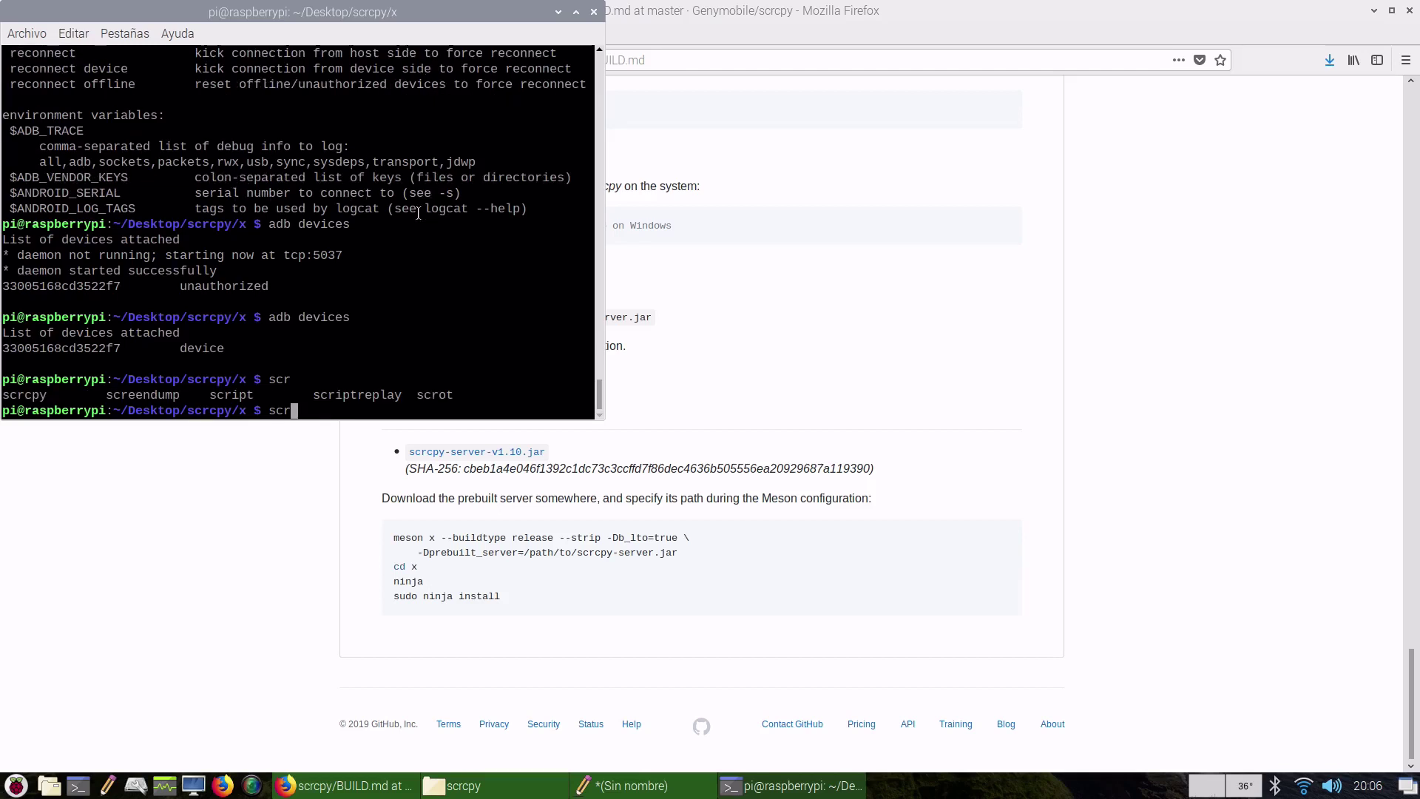
pyautogui.write('c')
pyautogui.press('Tab')
# Launch scrcpy, open My OldBoy! on the mirrored tablet and pick Pokemon Perfect Crystal.zip.
pyautogui.press('Return')
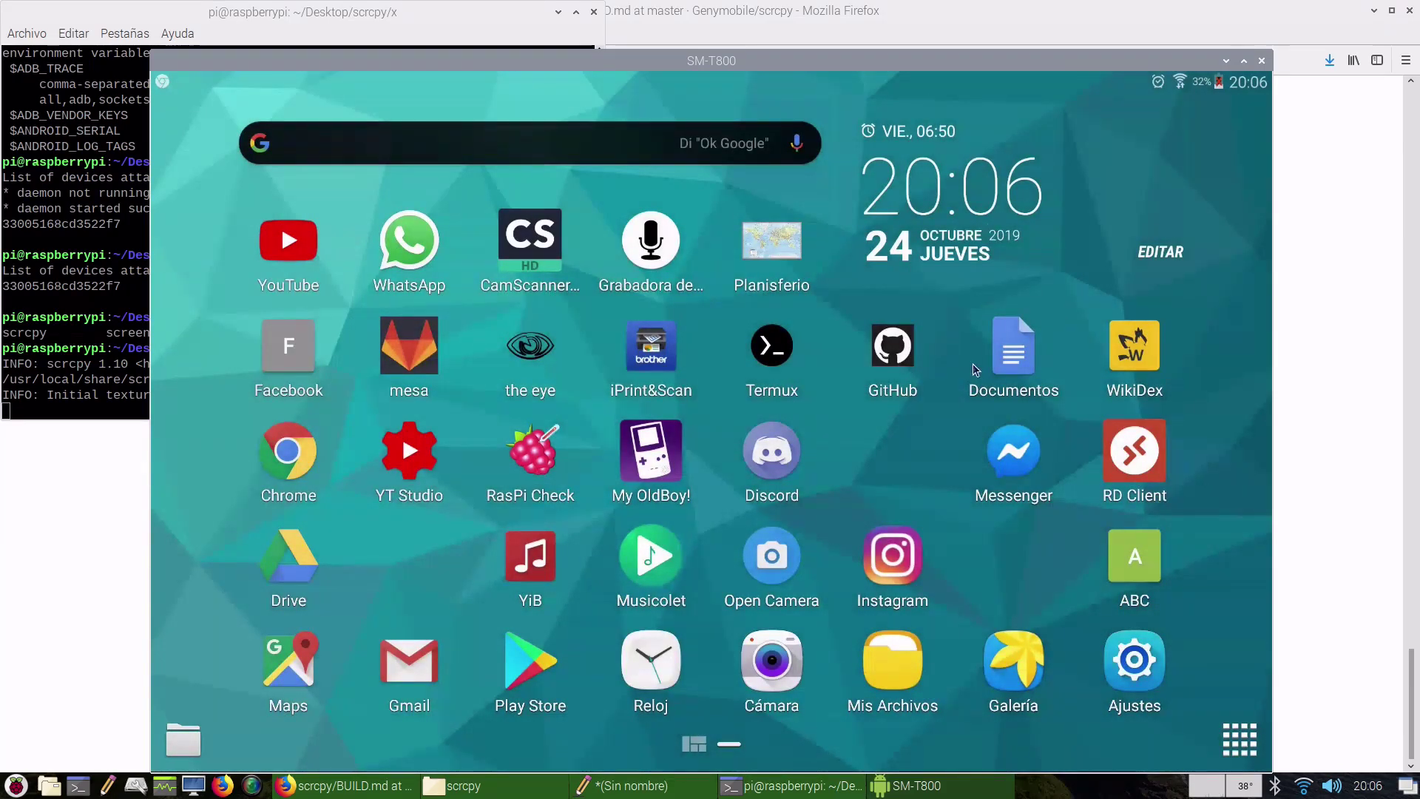
pyautogui.click(641, 446)
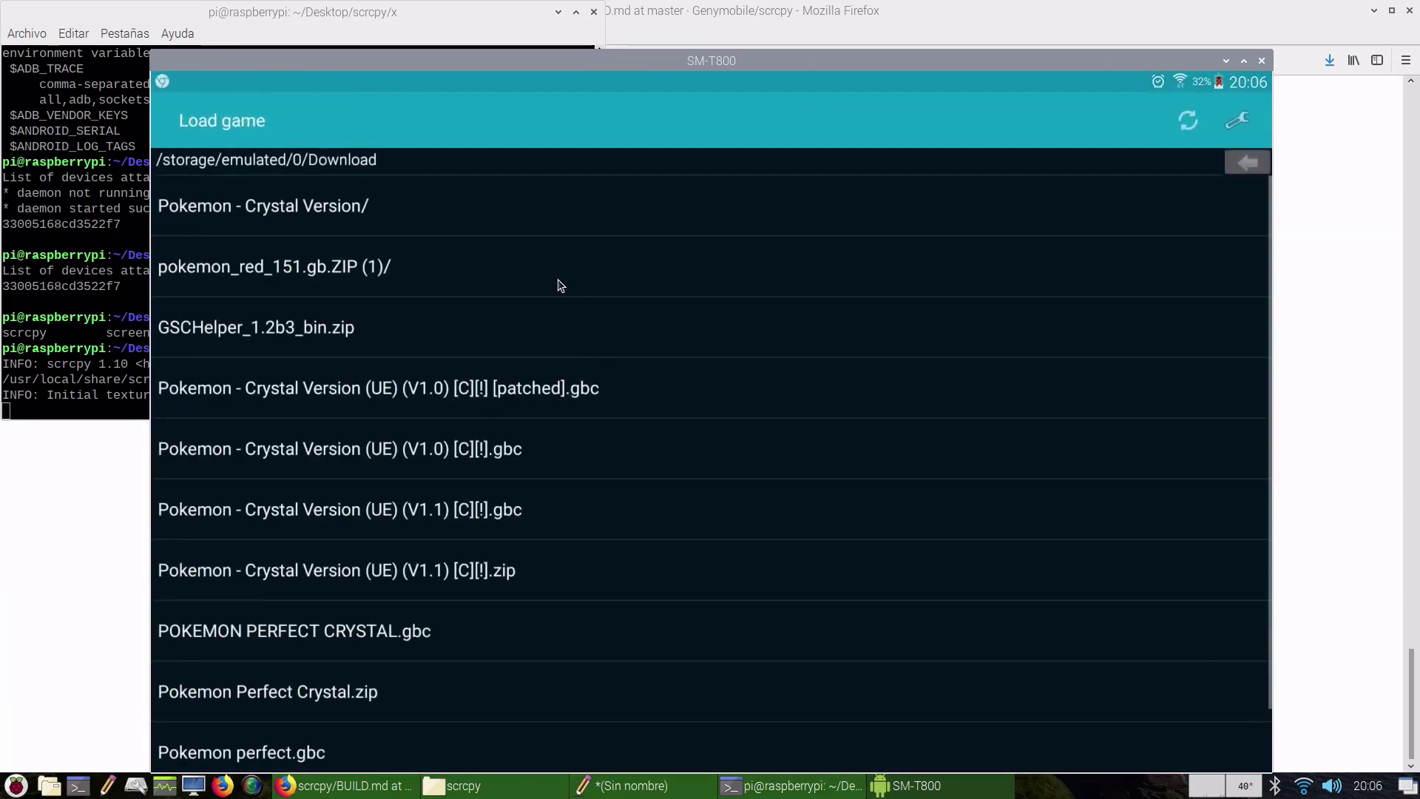
pyautogui.scroll(-1, 440, 588)
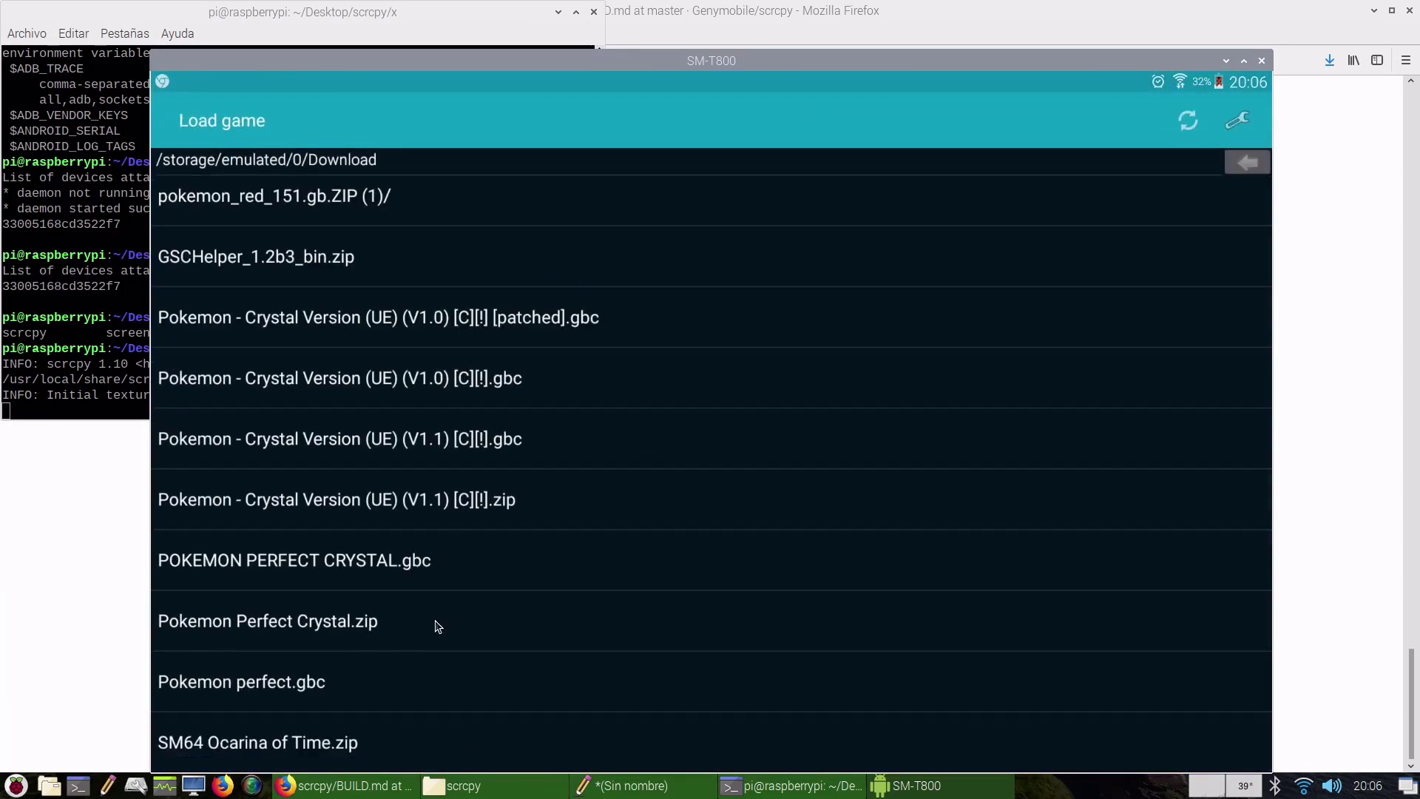
pyautogui.click(438, 626)
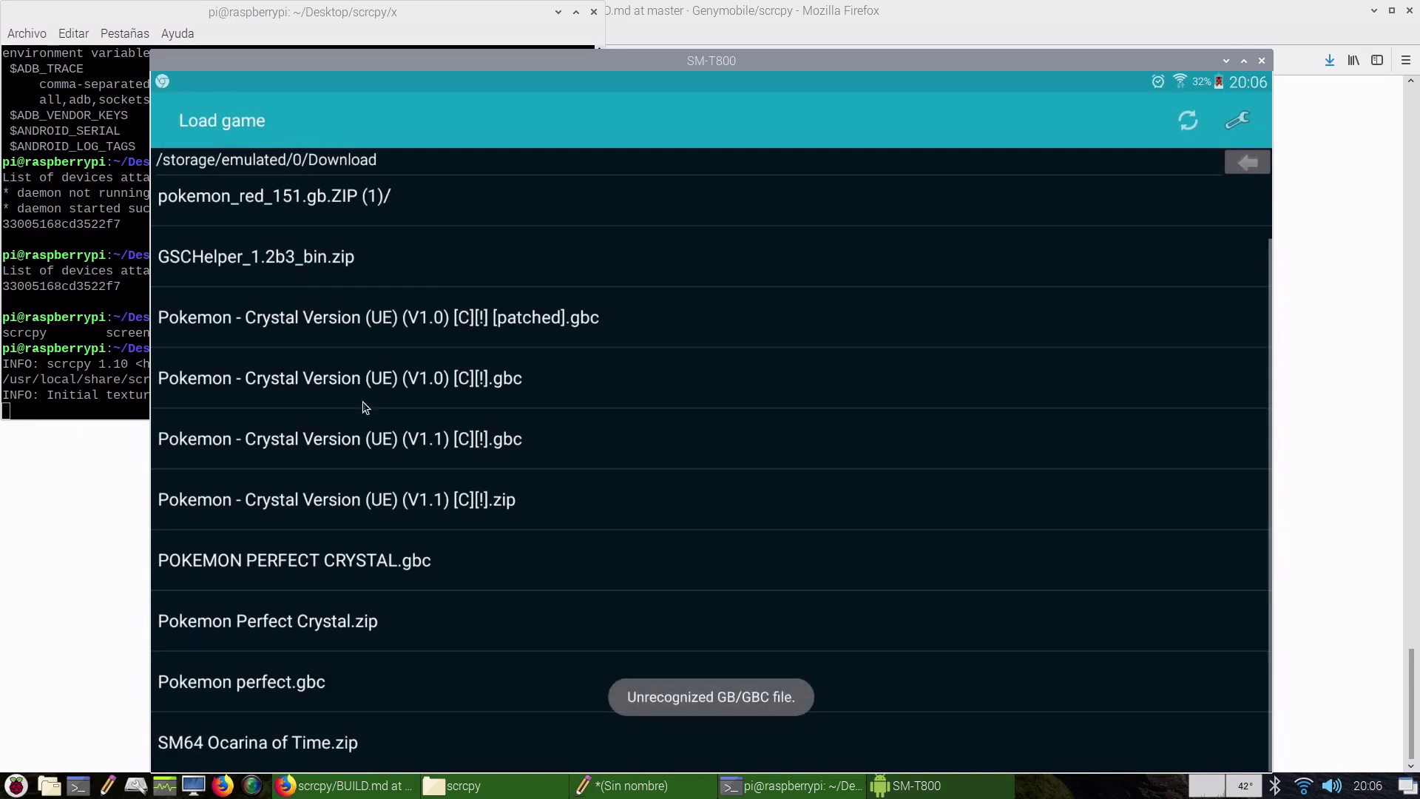
# Load Pokemon perfect.gbc, resume its saved state, and walk the character north and south.
pyautogui.click(395, 697)
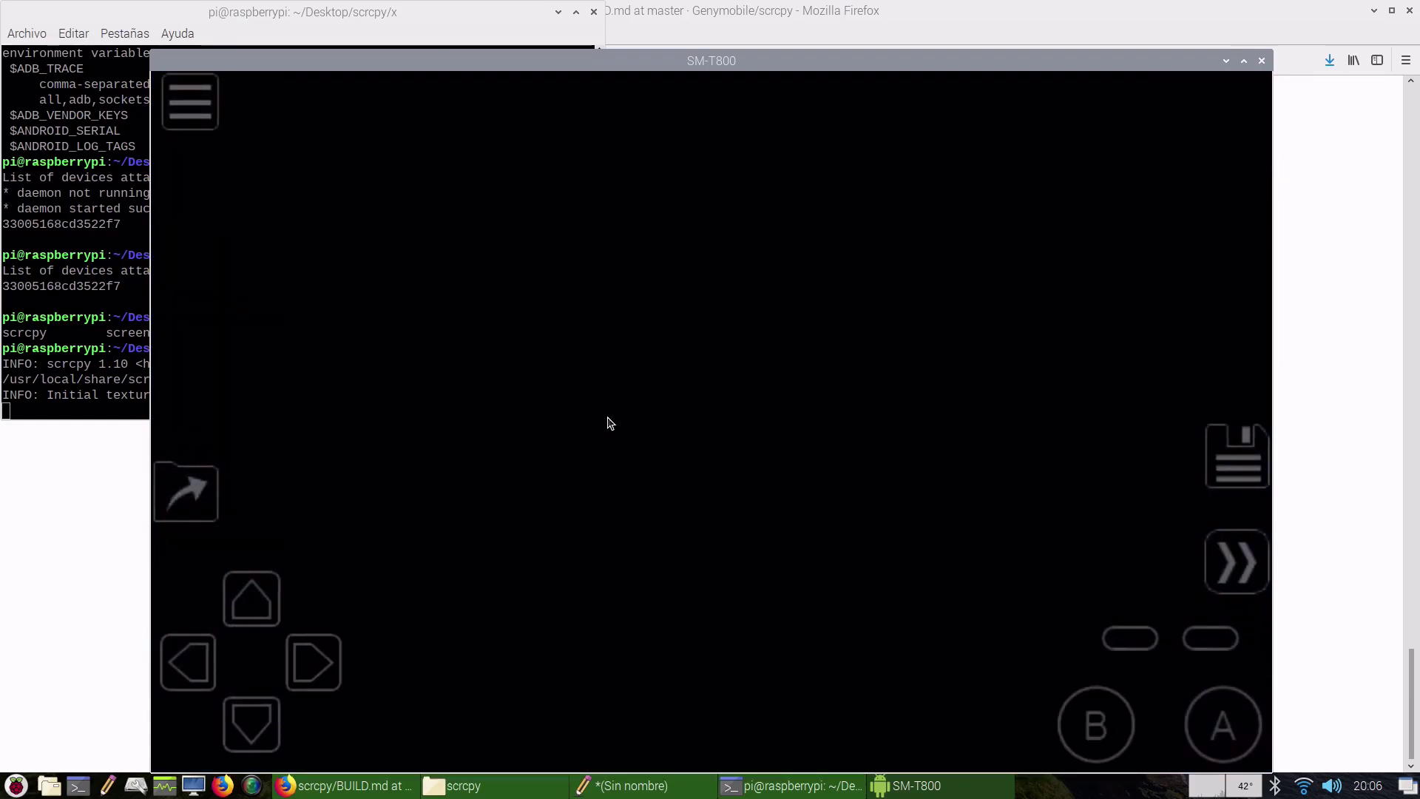
pyautogui.click(208, 493)
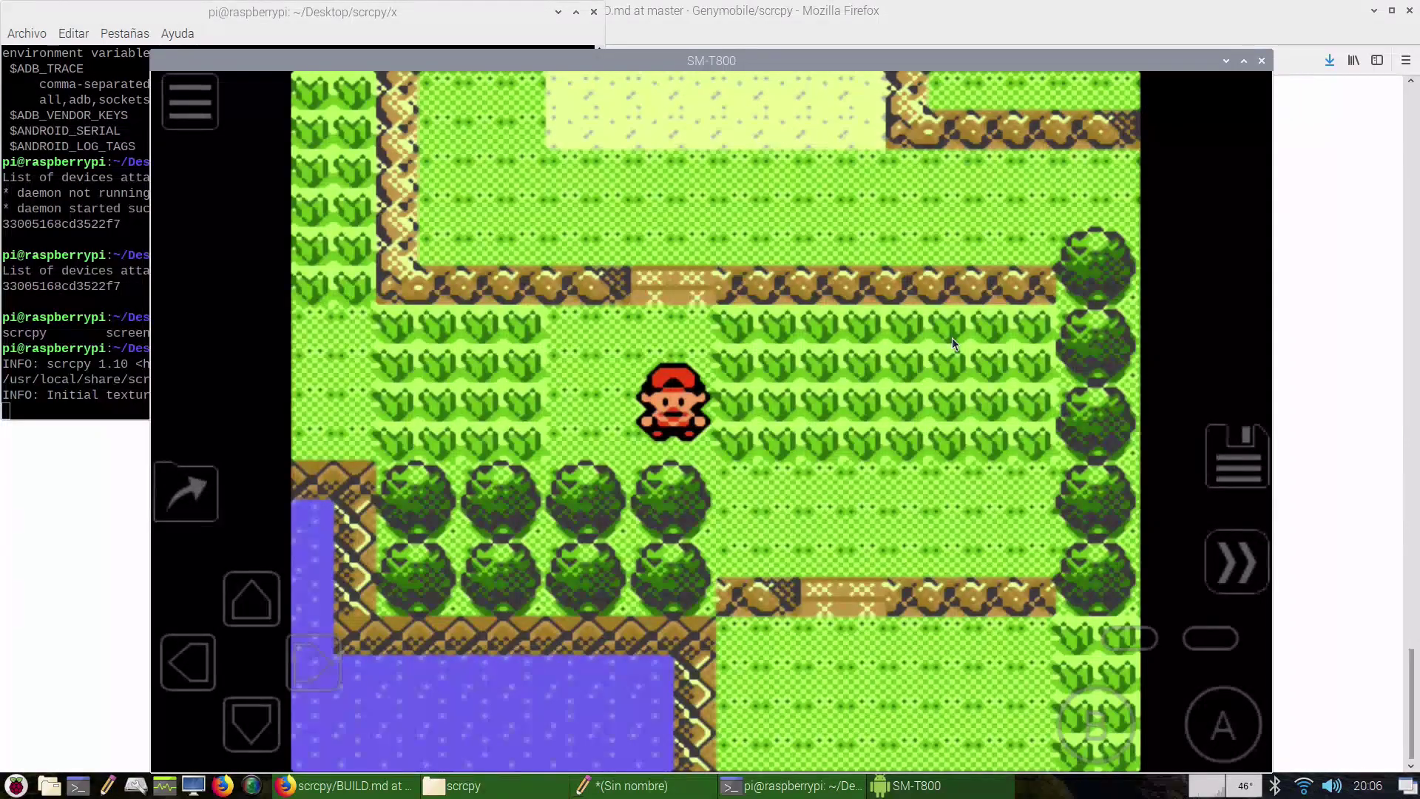
pyautogui.press('Up')
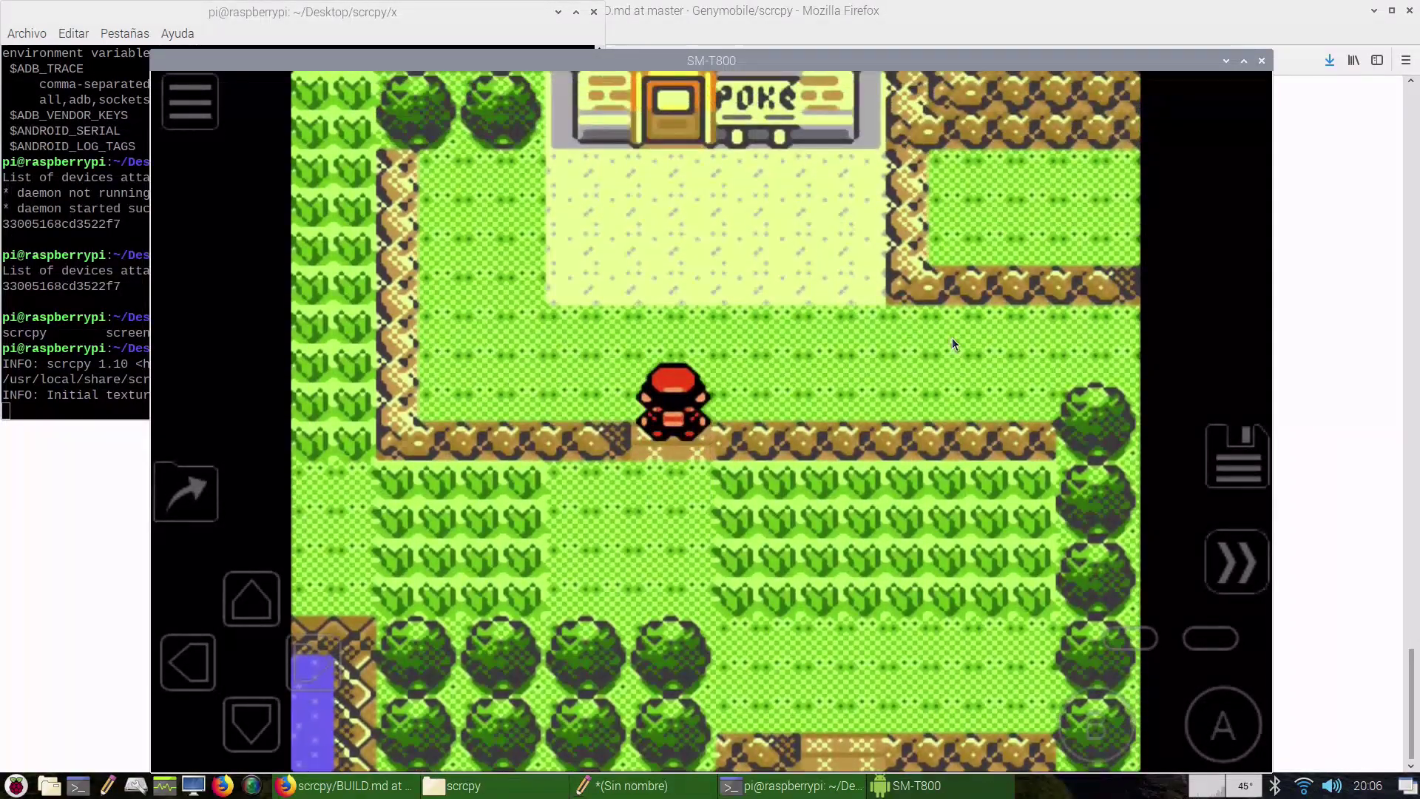
pyautogui.press('Down')
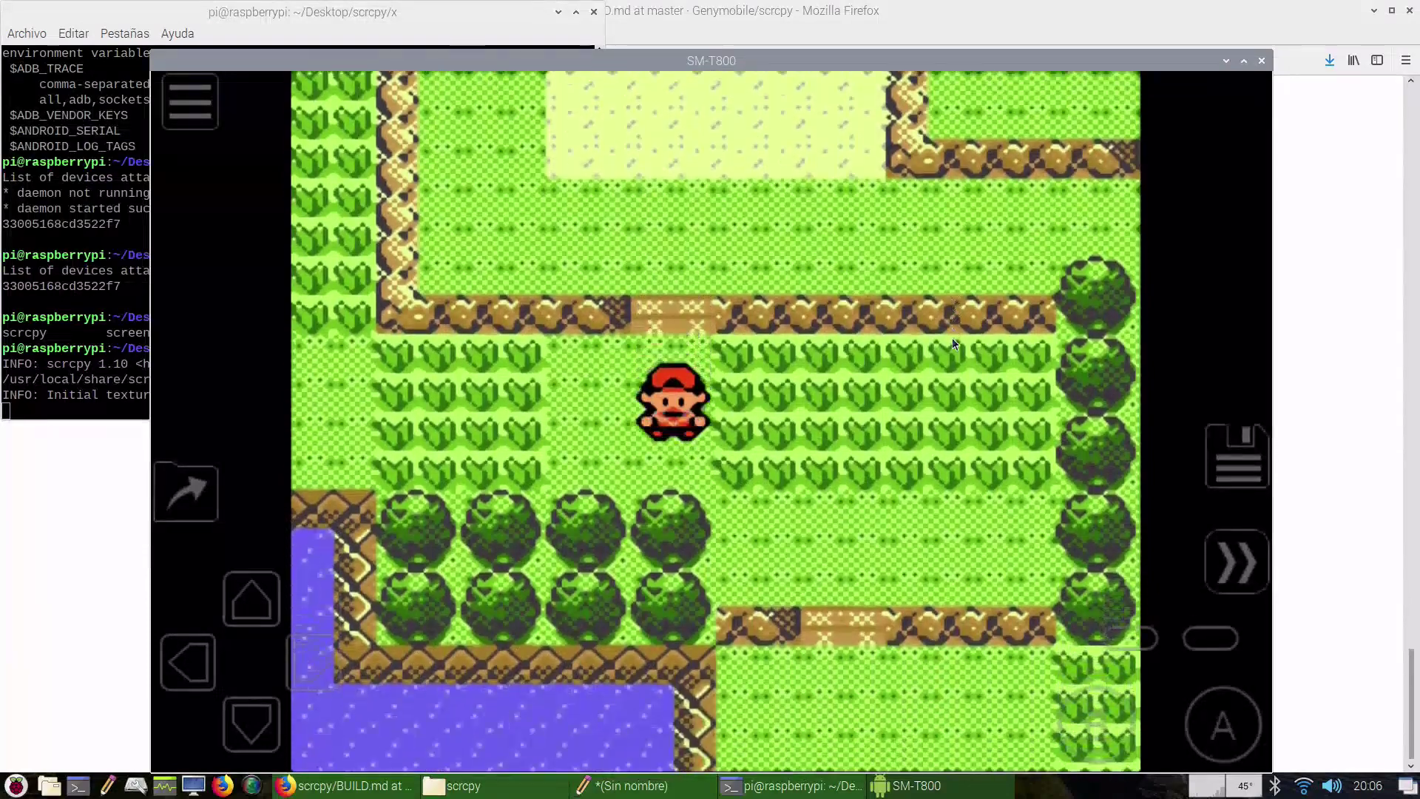
pyautogui.press('Up')
pyautogui.press('Down')
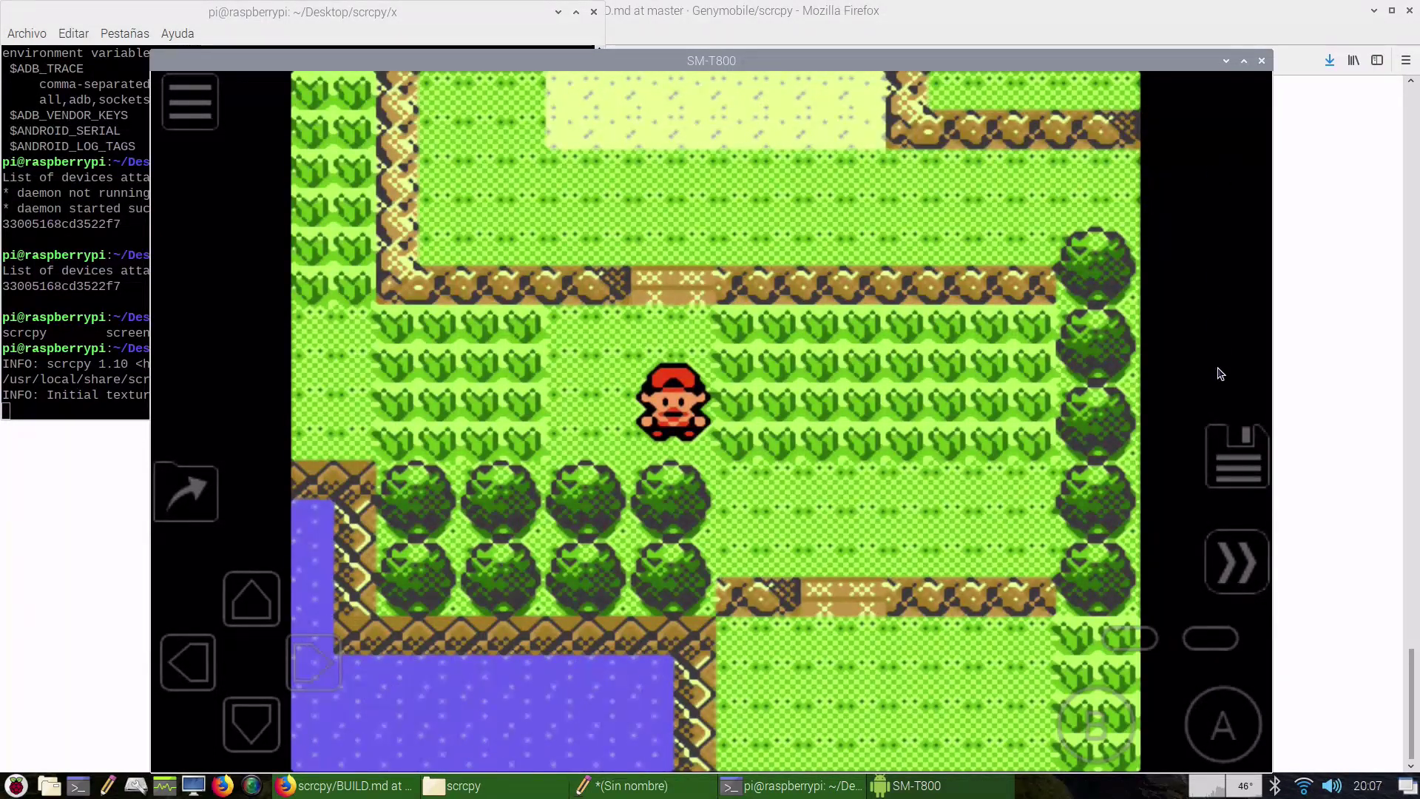
# Close the mirrored tablet window and list scrcpy's command-line help options.
pyautogui.click(1262, 61)
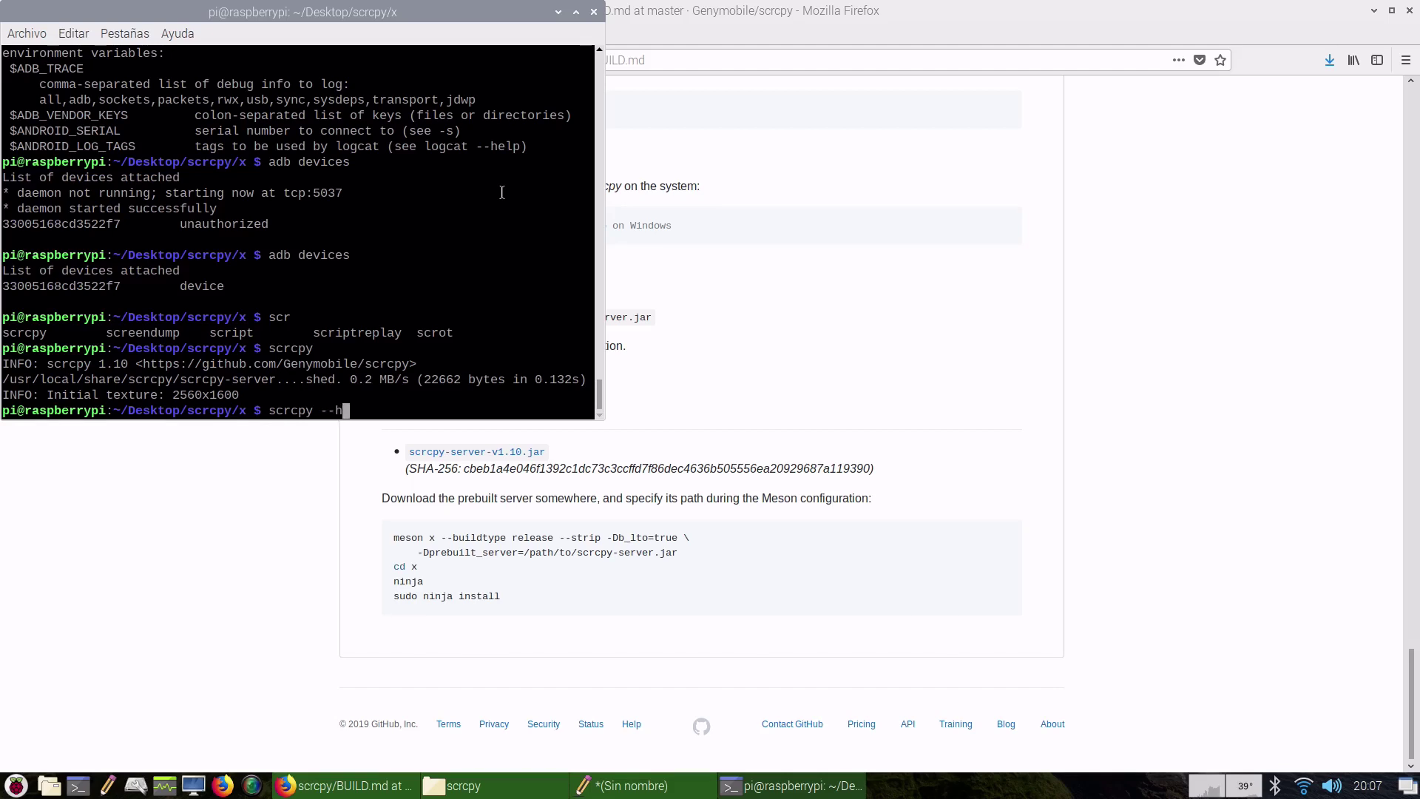
pyautogui.press('Return')
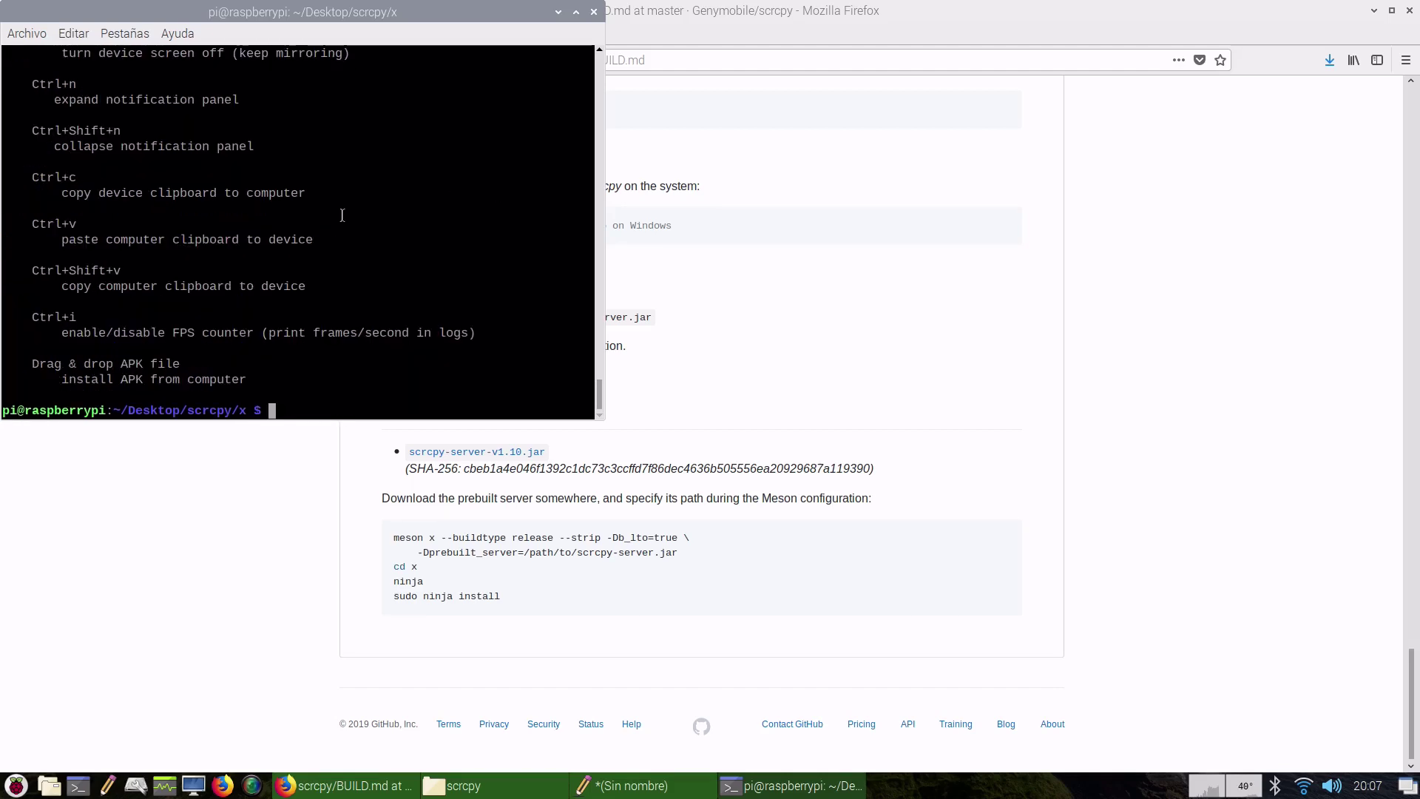
pyautogui.scroll(10, 343, 215)
pyautogui.scroll(7, 294, 215)
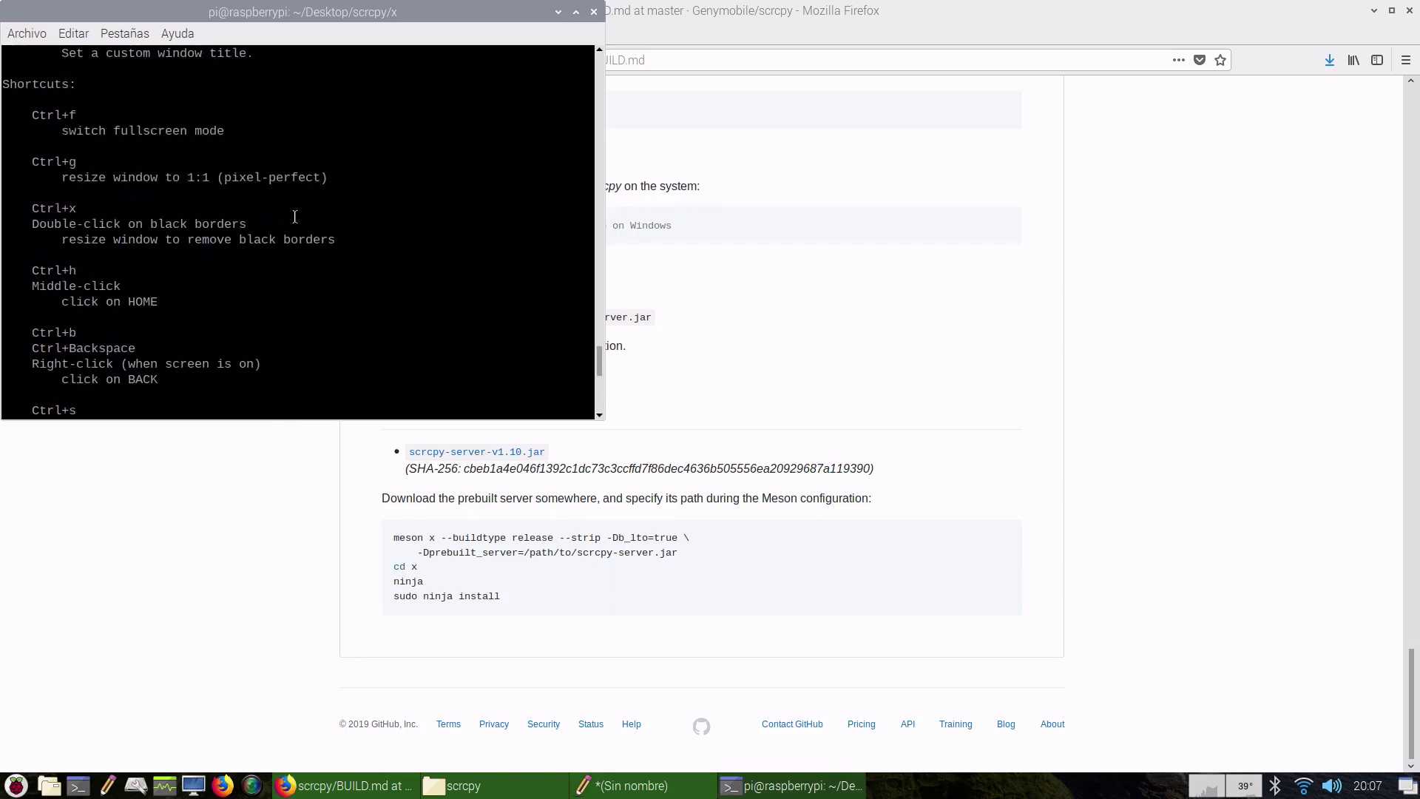
# Maximize the terminal and scroll up through the scrcpy --help output.
pyautogui.doubleClick(364, 13)
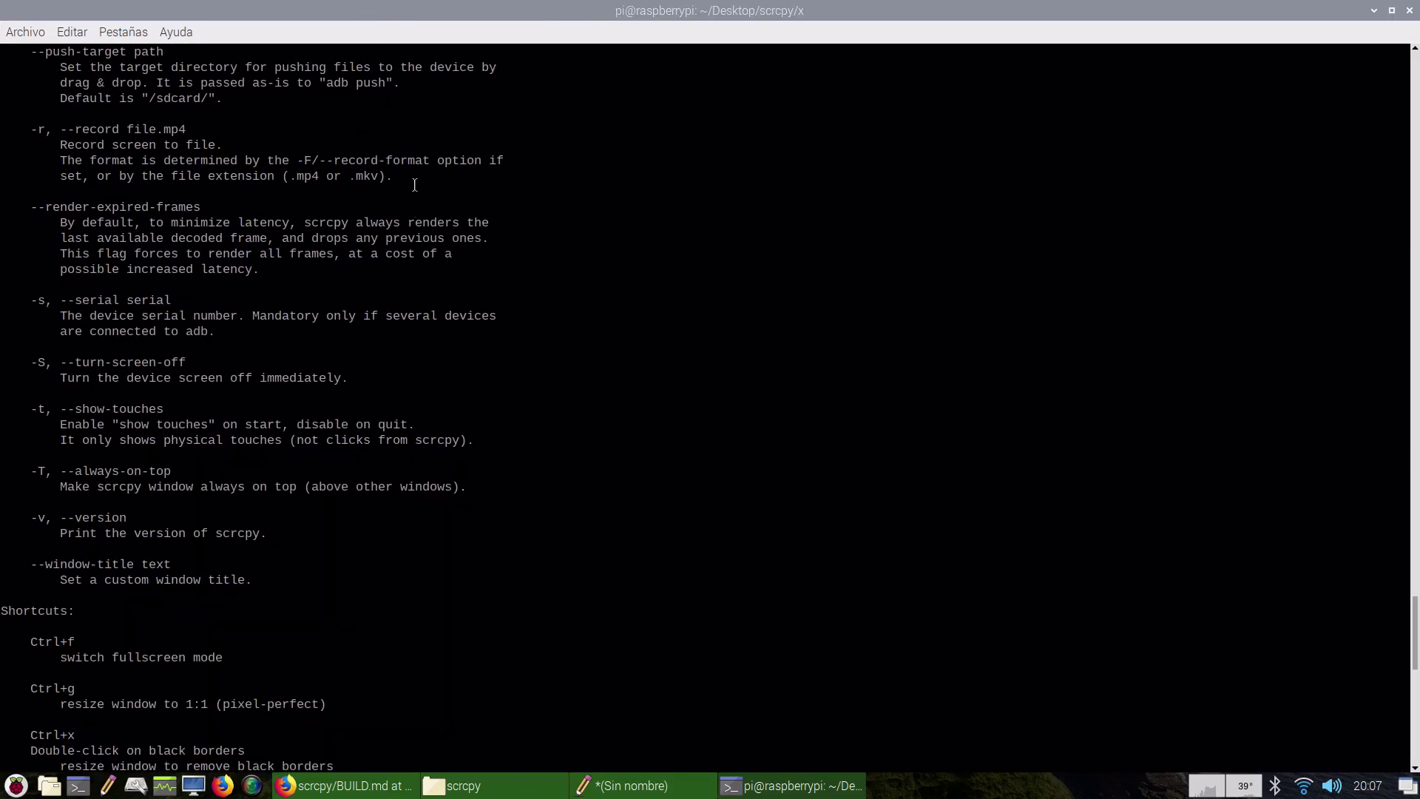
pyautogui.scroll(8, 412, 225)
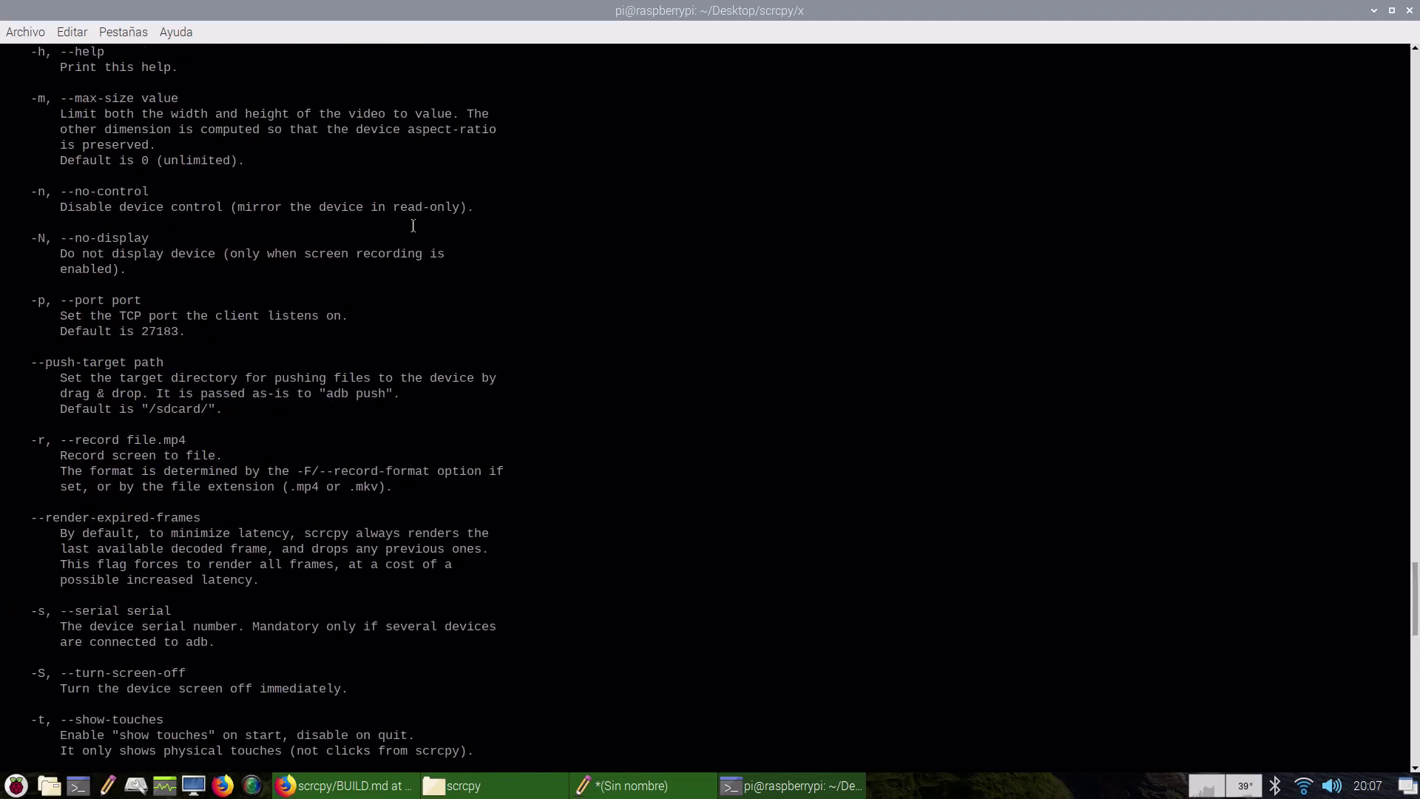
pyautogui.scroll(3, 413, 226)
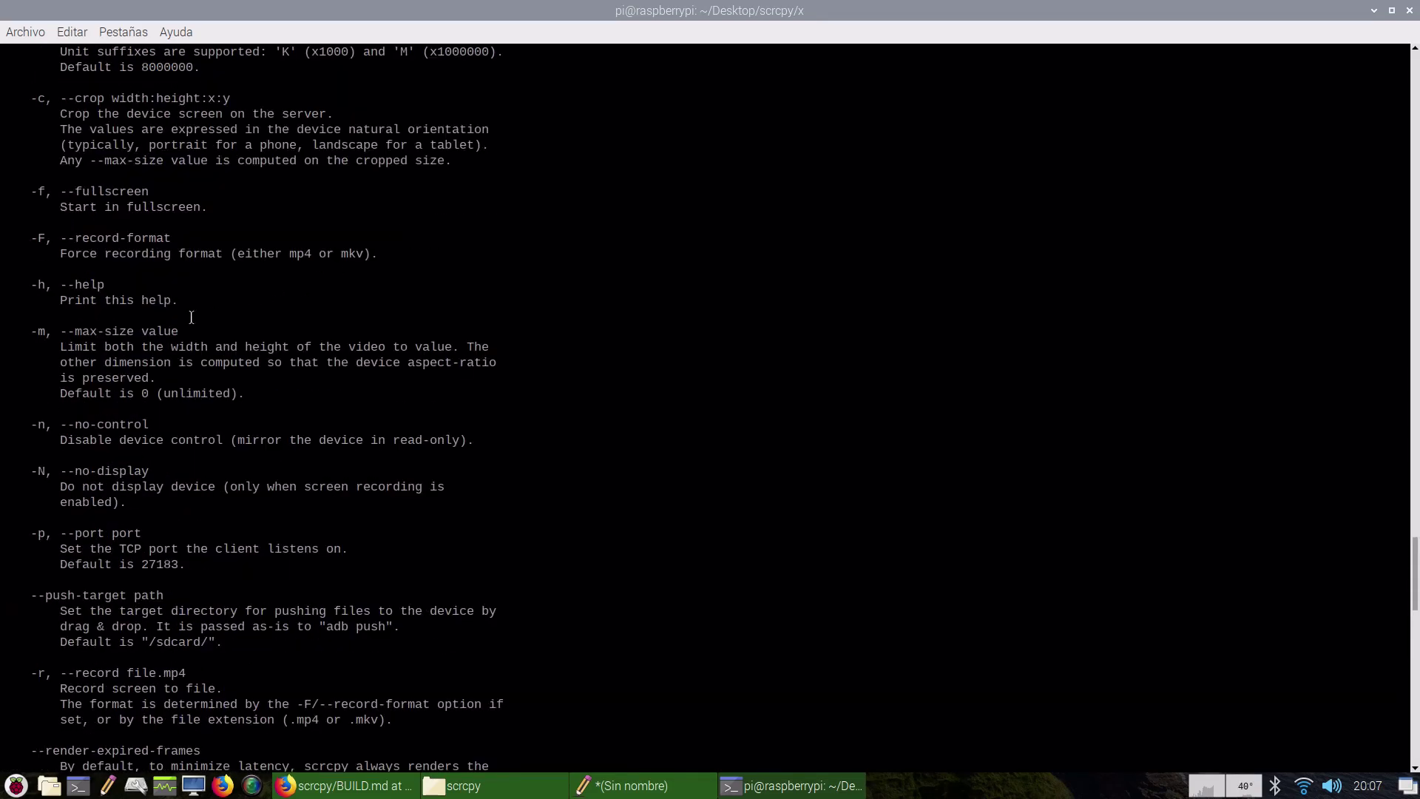
pyautogui.scroll(3, 176, 321)
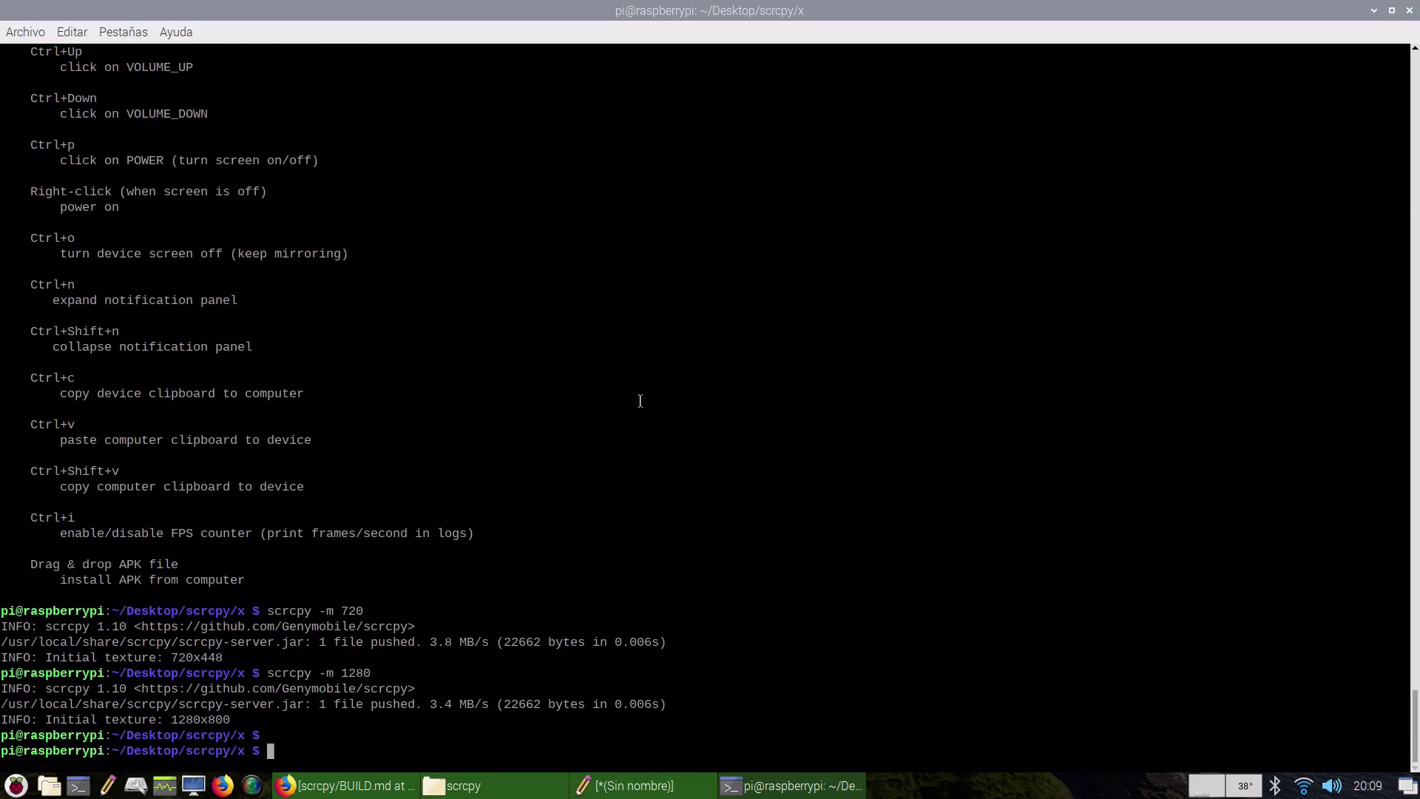
# Relaunch scrcpy with -m 1280, enable the FPS counter, and return to the tablet home screen.
pyautogui.press('Return')
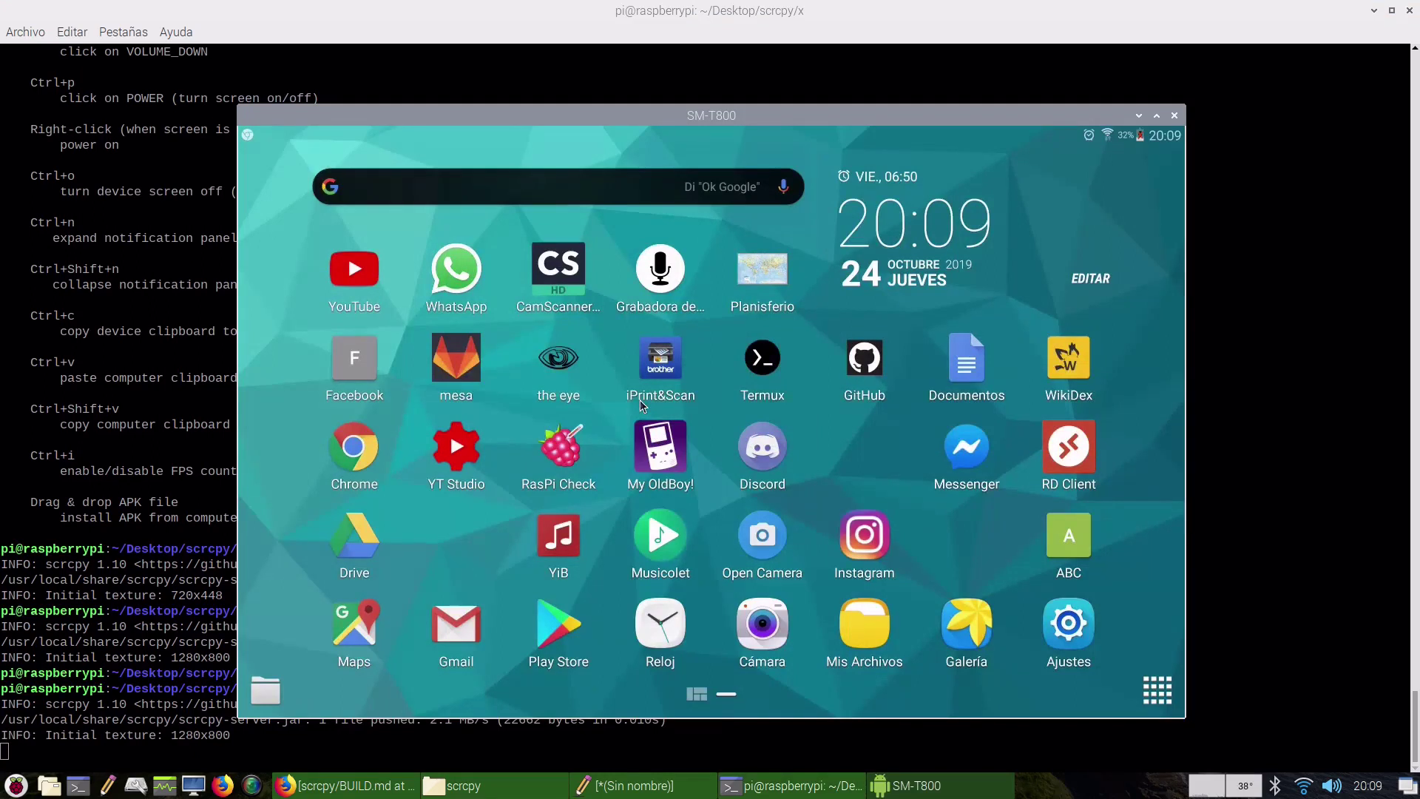
pyautogui.hotkey('ctrl', 'i')
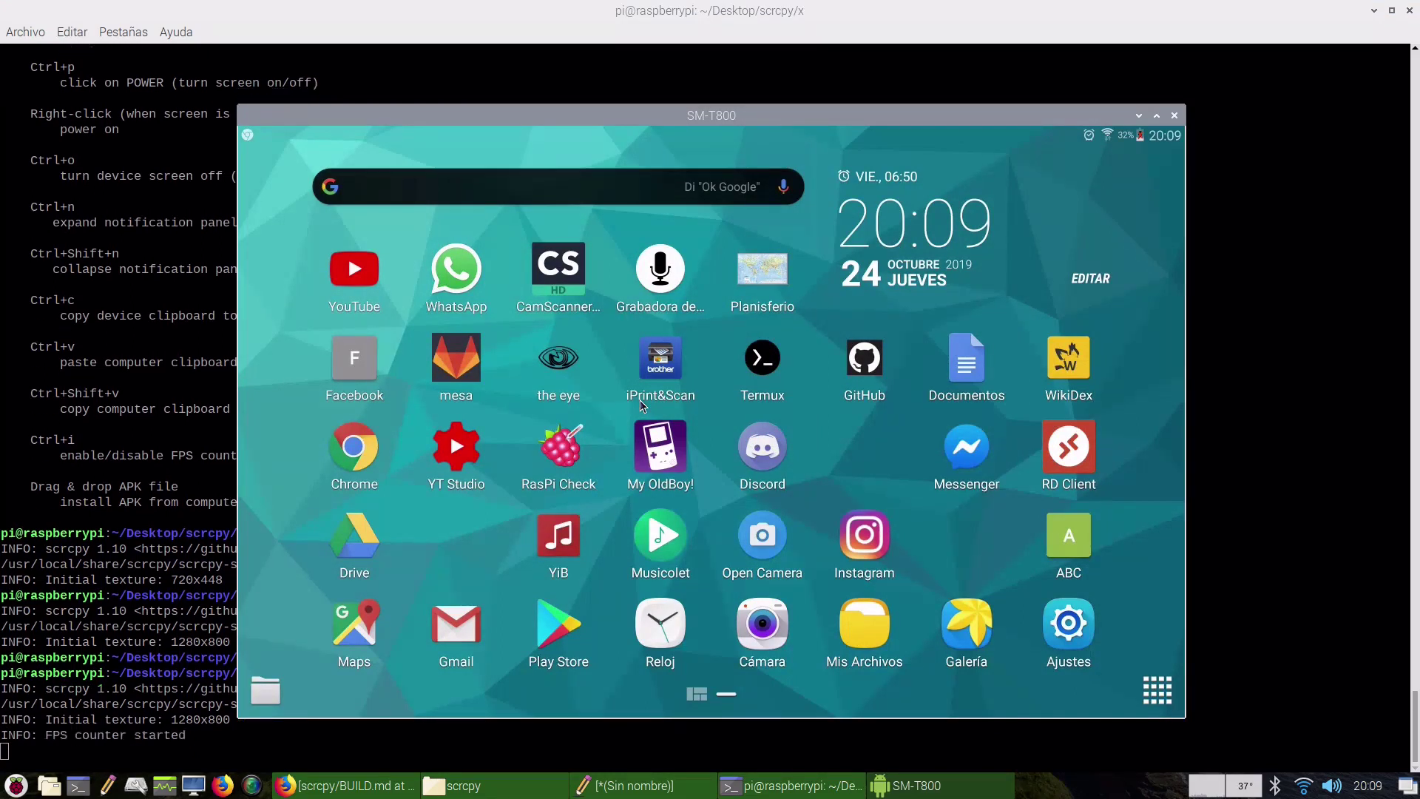
pyautogui.click(745, 194)
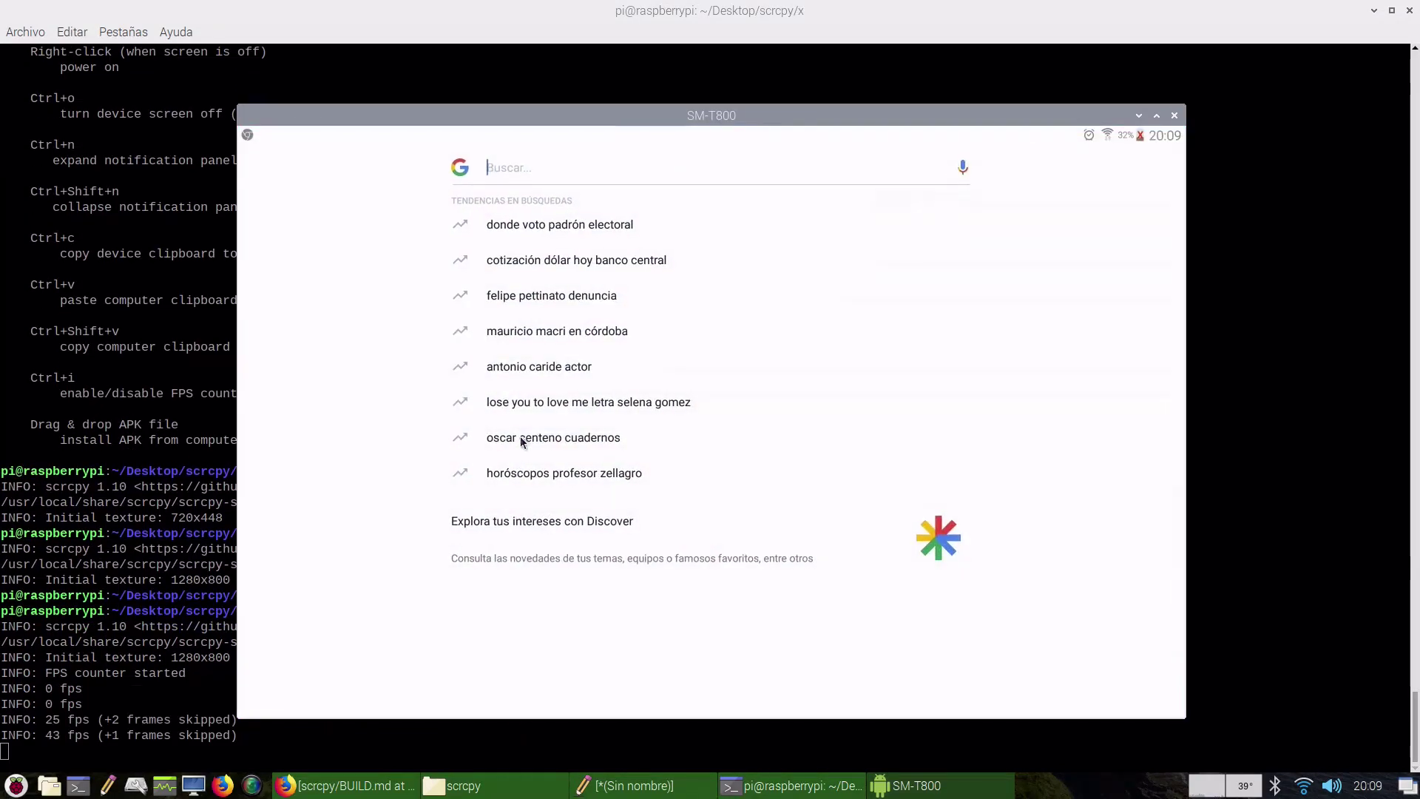
pyautogui.rightClick(318, 287)
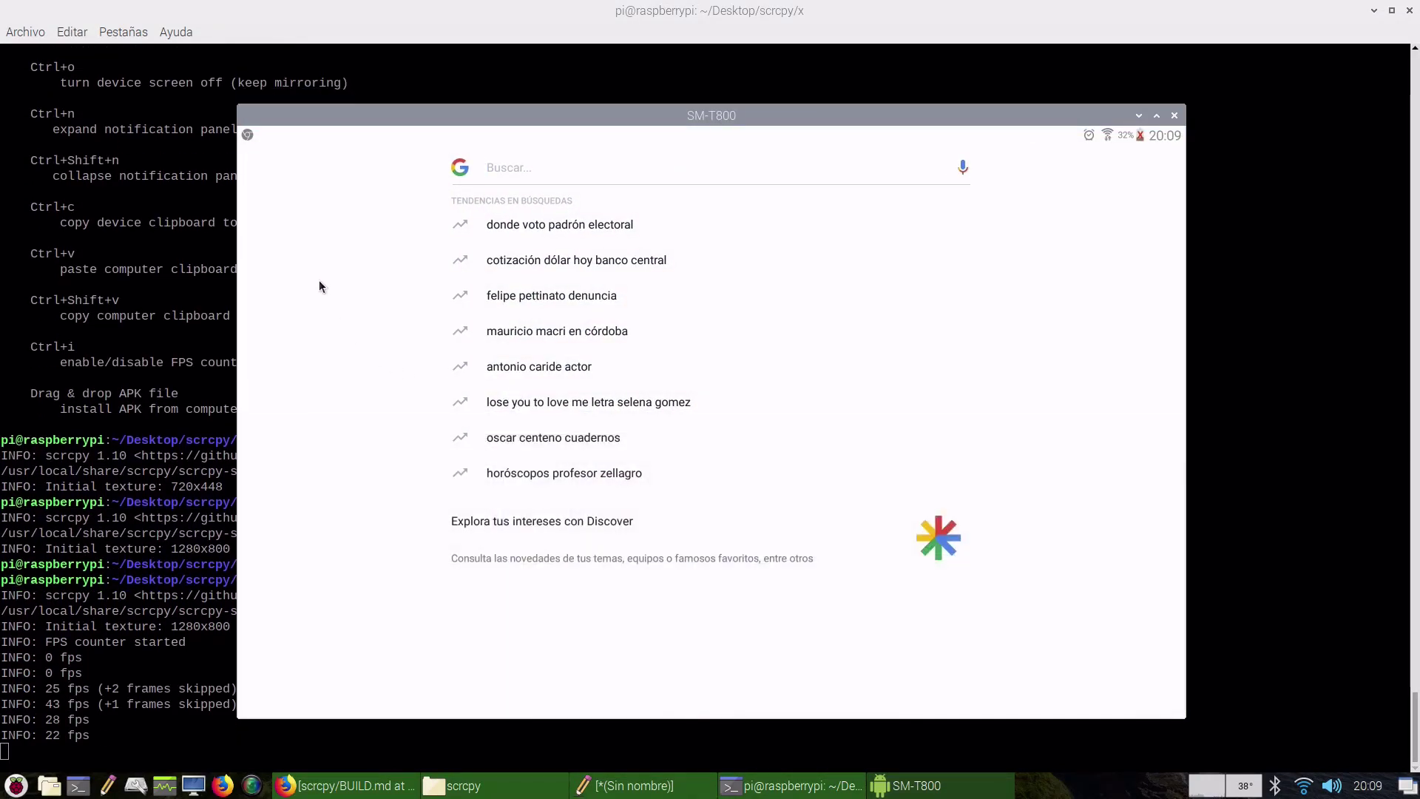
pyautogui.rightClick(323, 280)
# In YouTube, go to your channel and play the Monkey Island & Grim Fandango video.
pyautogui.click(349, 307)
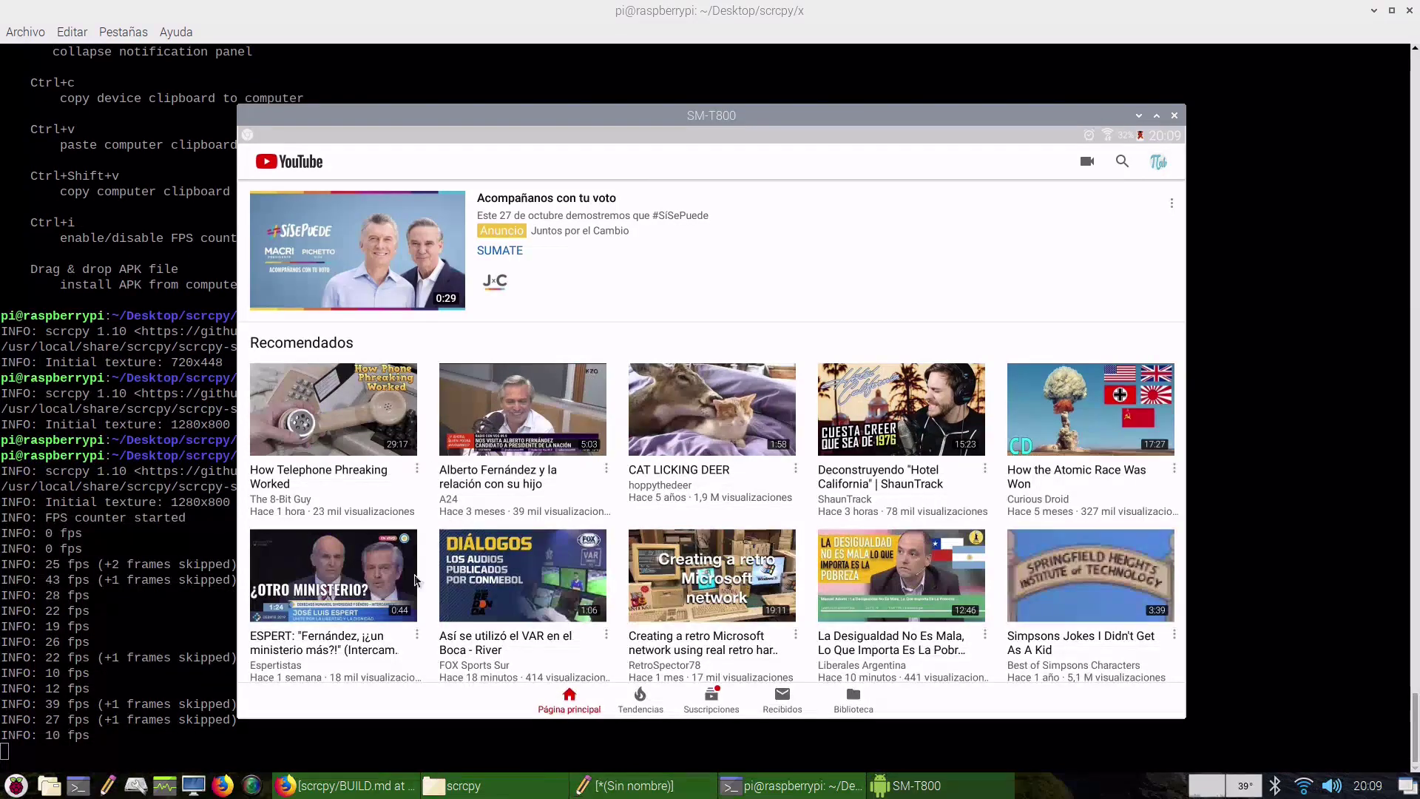
pyautogui.scroll(-2, 504, 479)
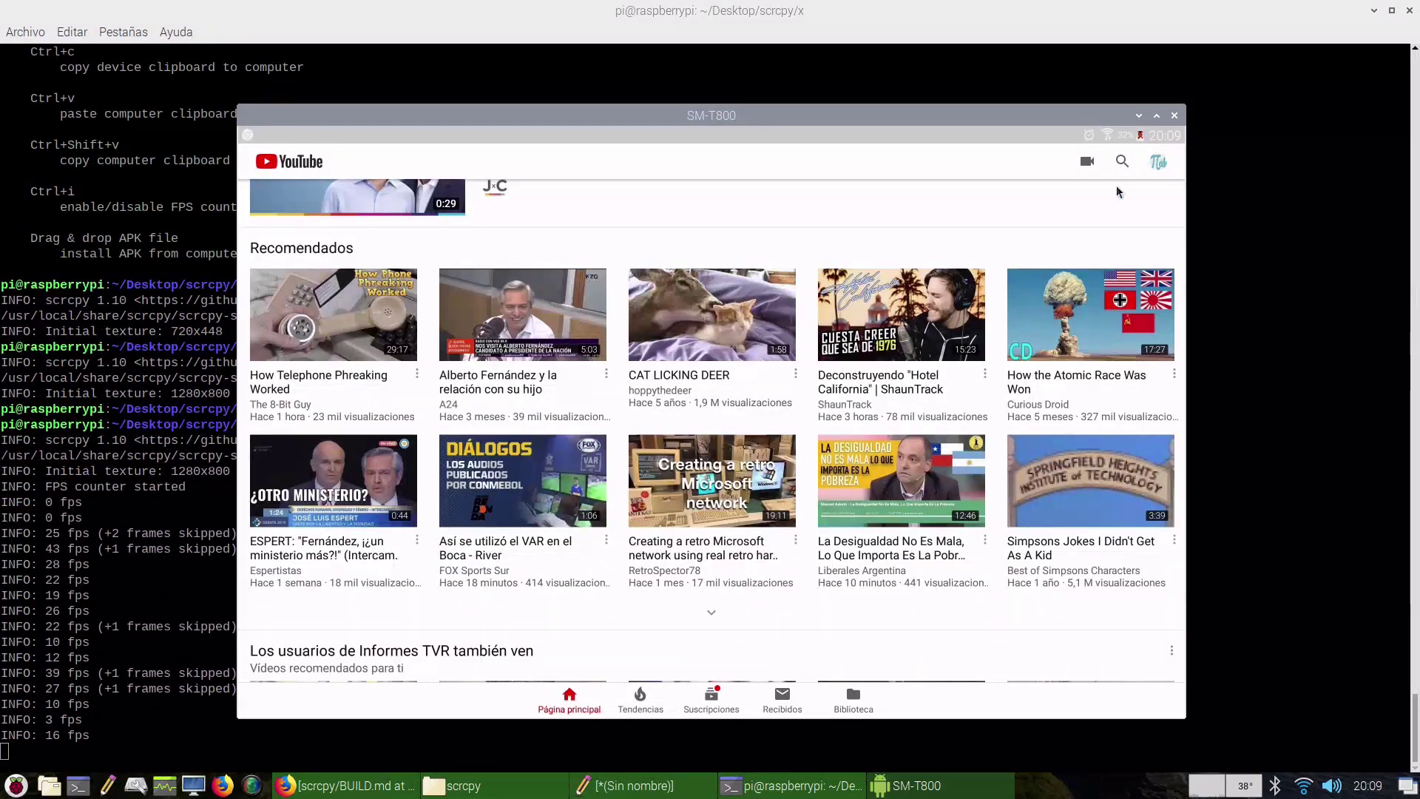
pyautogui.click(1152, 164)
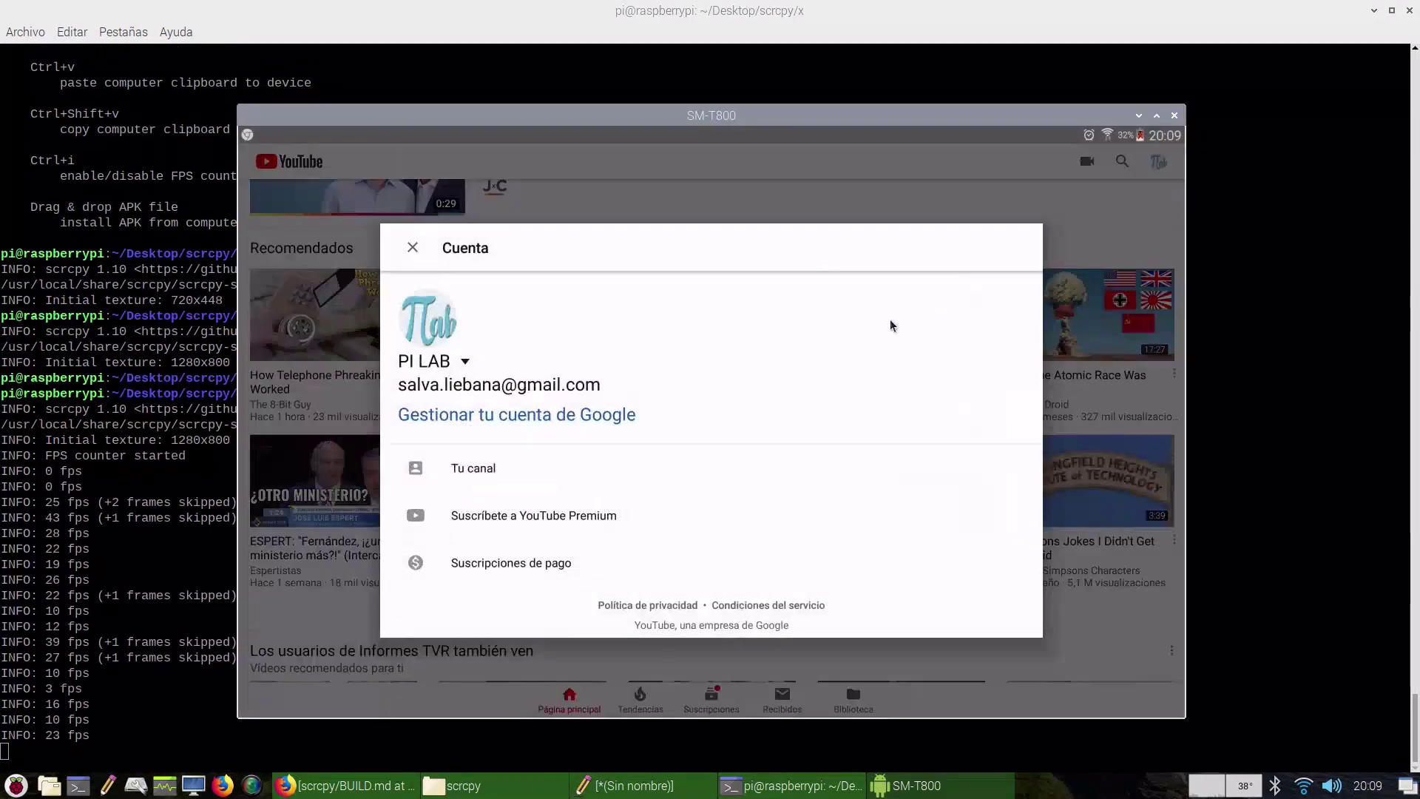
pyautogui.moveTo(729, 374); pyautogui.dragTo(732, 468)
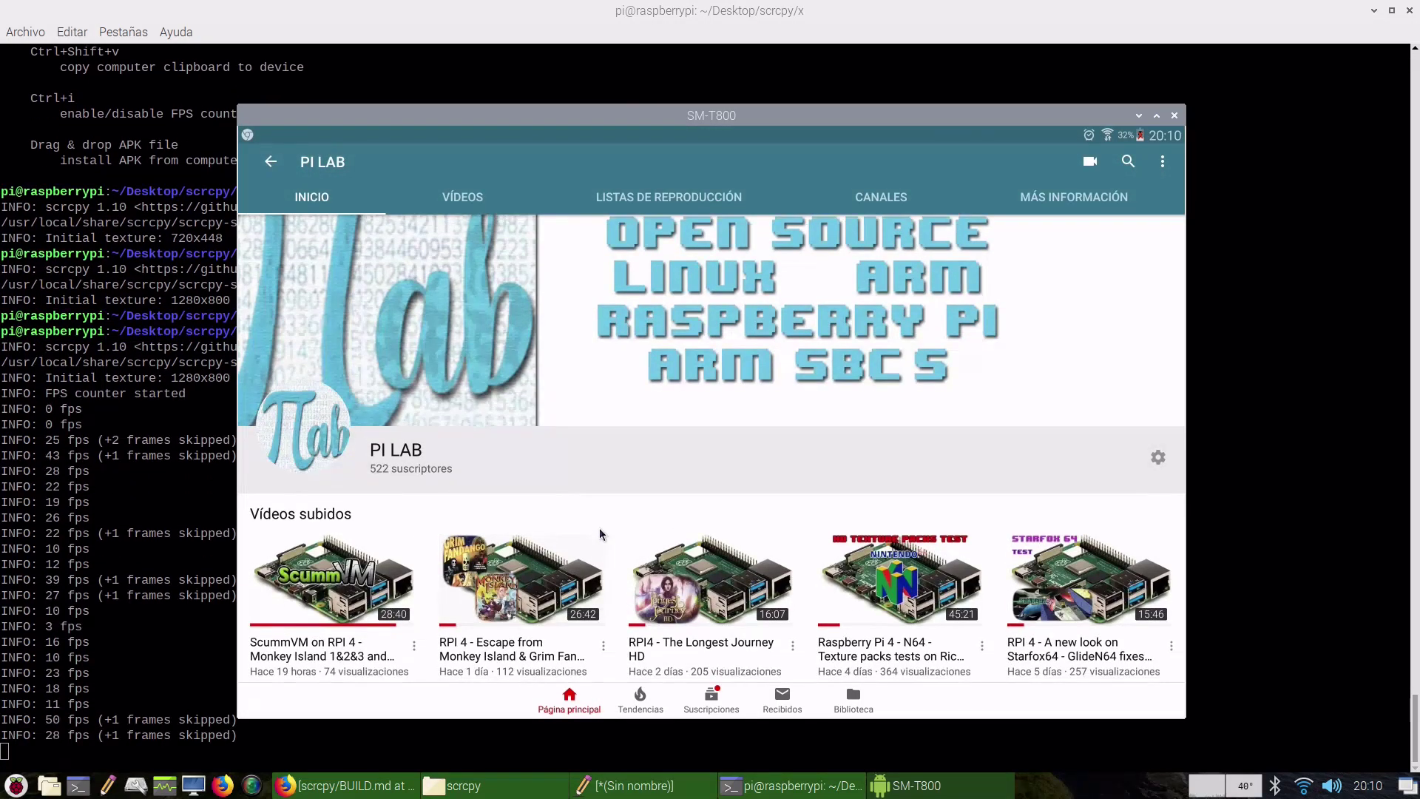
pyautogui.click(544, 548)
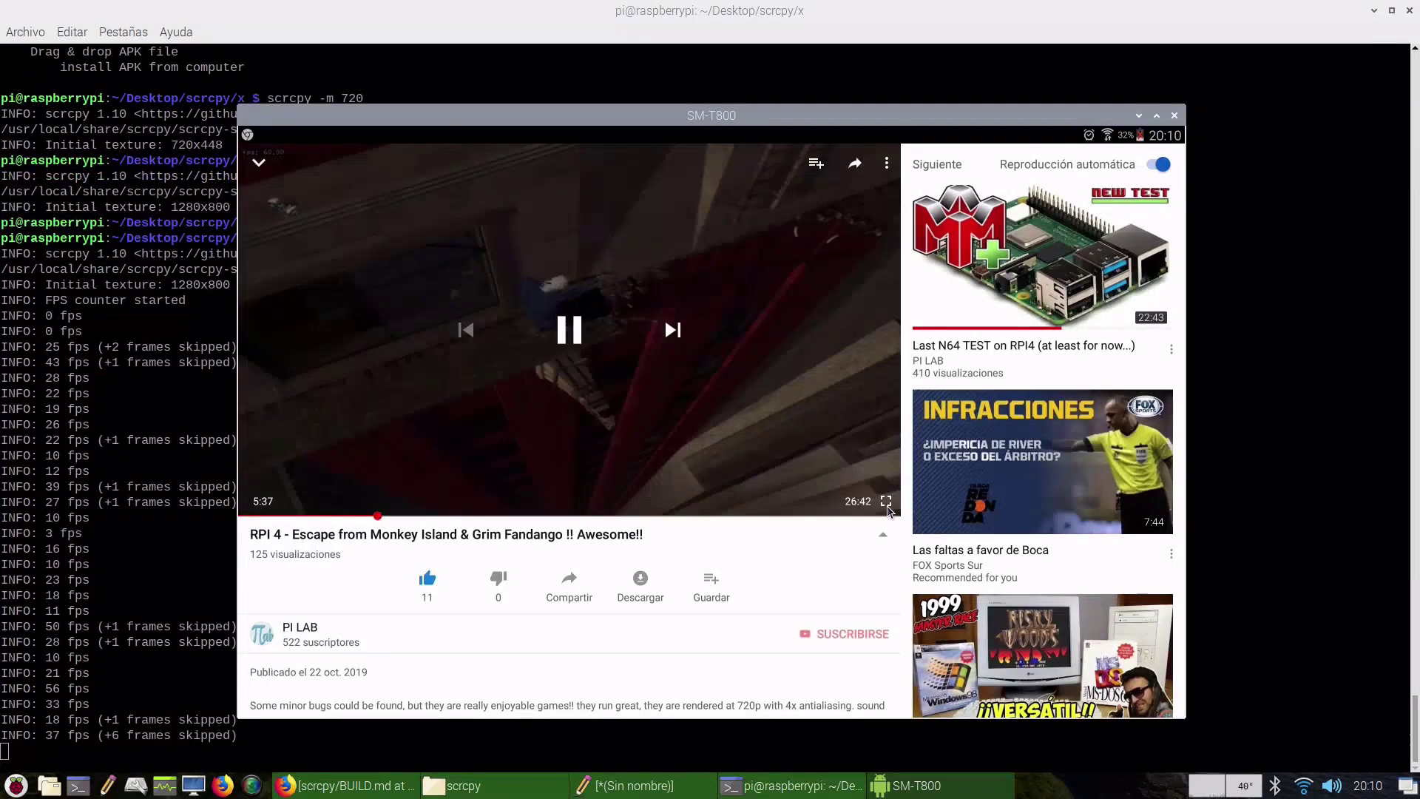
pyautogui.click(886, 507)
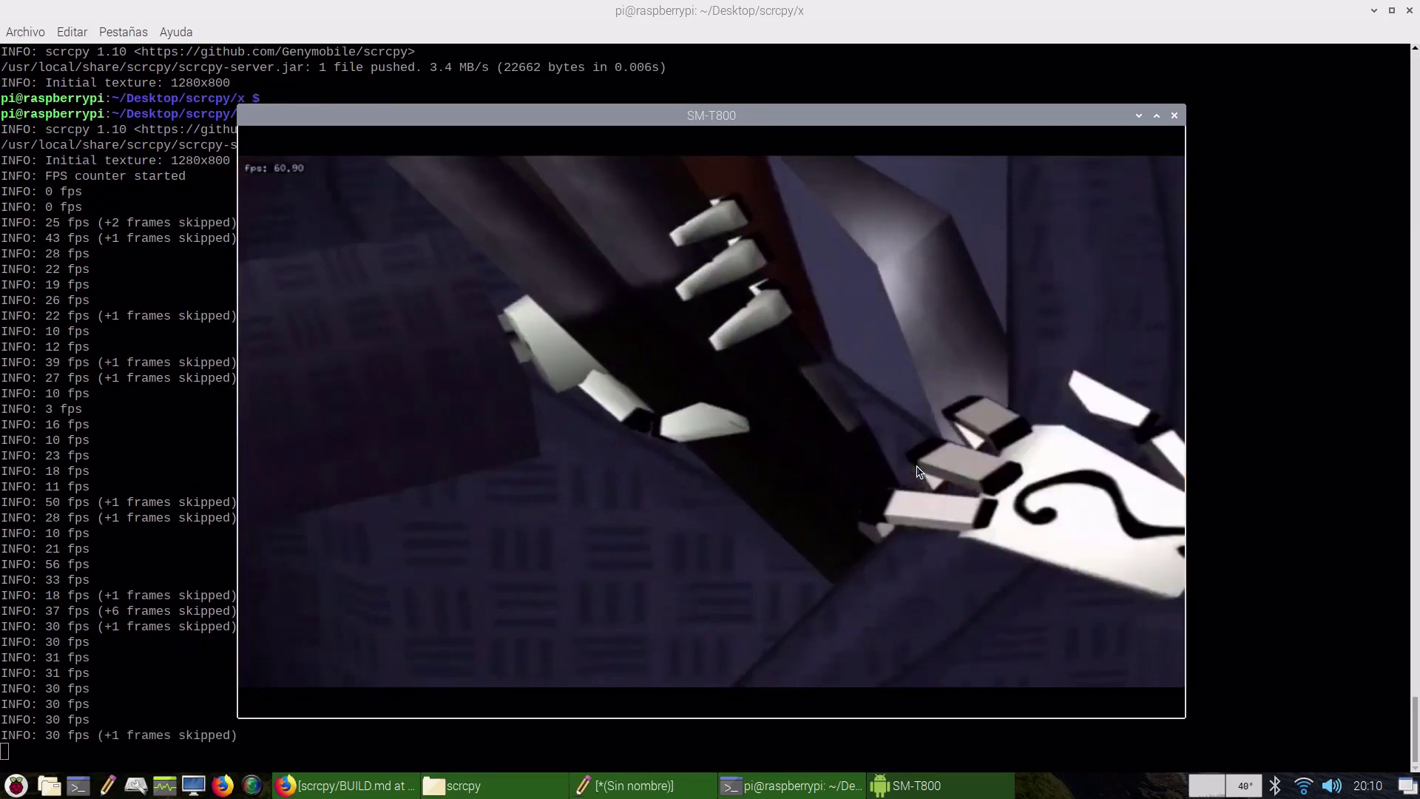
pyautogui.rightClick(919, 471)
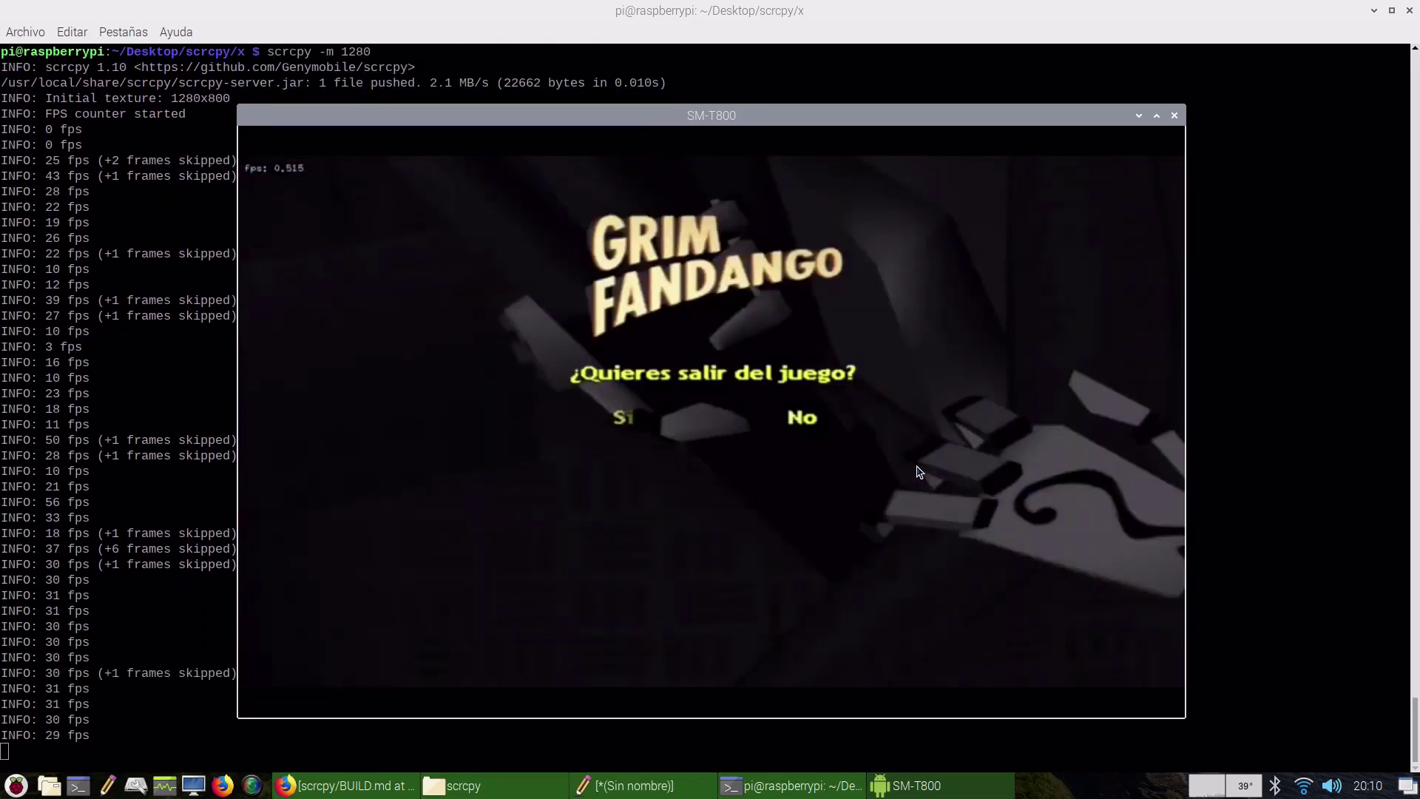
pyautogui.press('Escape')
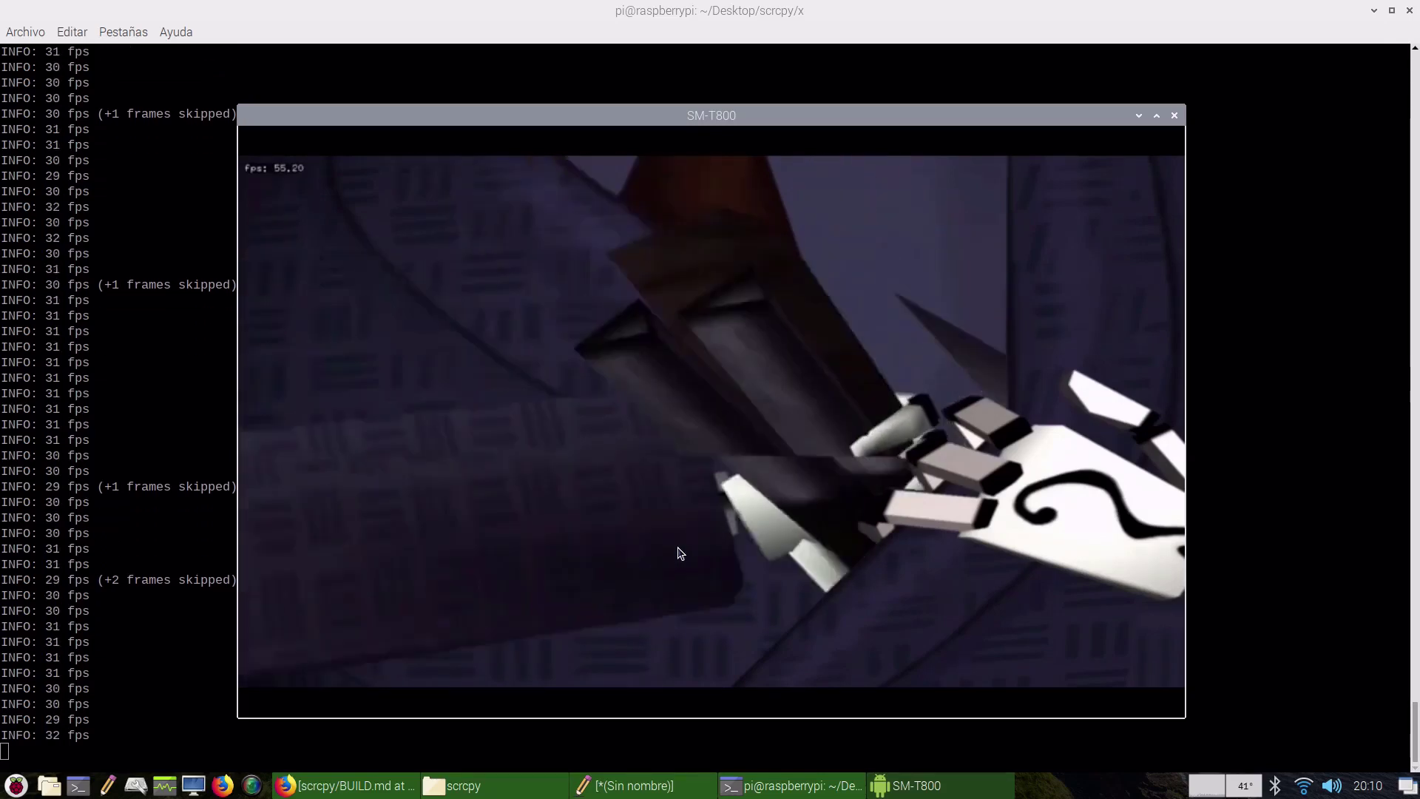
pyautogui.click(681, 553)
pyautogui.rightClick(681, 553)
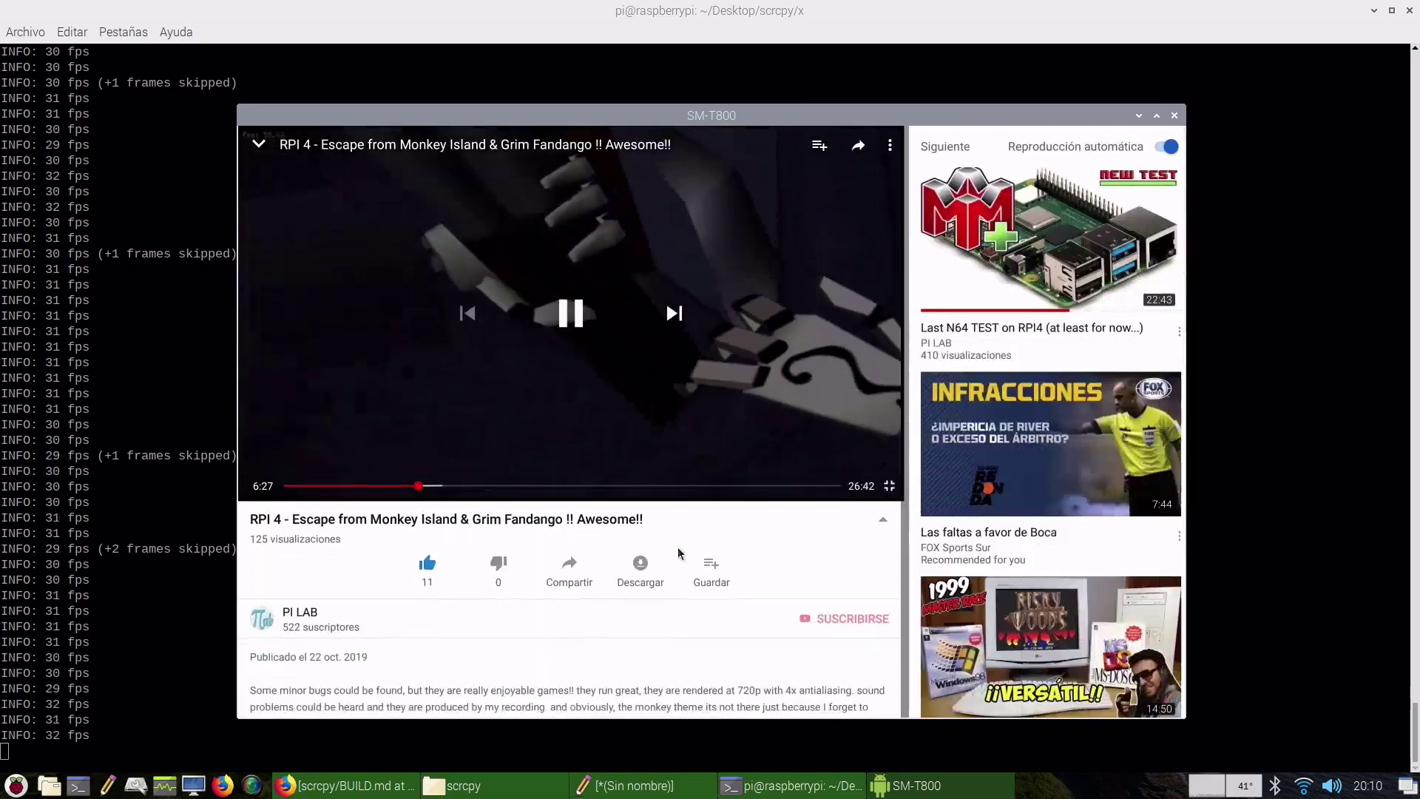
# Play the recommended videos Last N64 TEST, iPhone 11 and MIUI 11 in turn.
pyautogui.scroll(-5, 1001, 459)
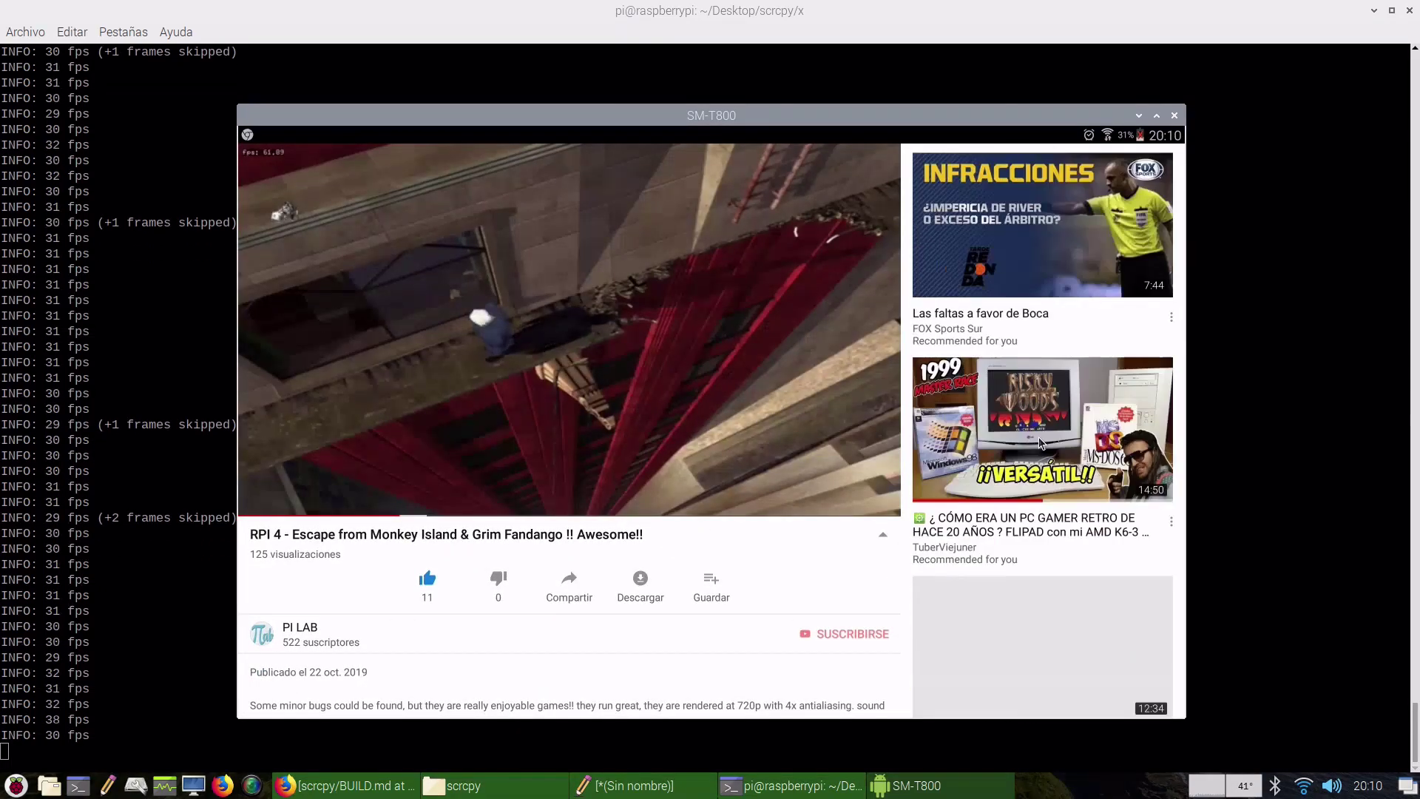
pyautogui.scroll(5, 1039, 380)
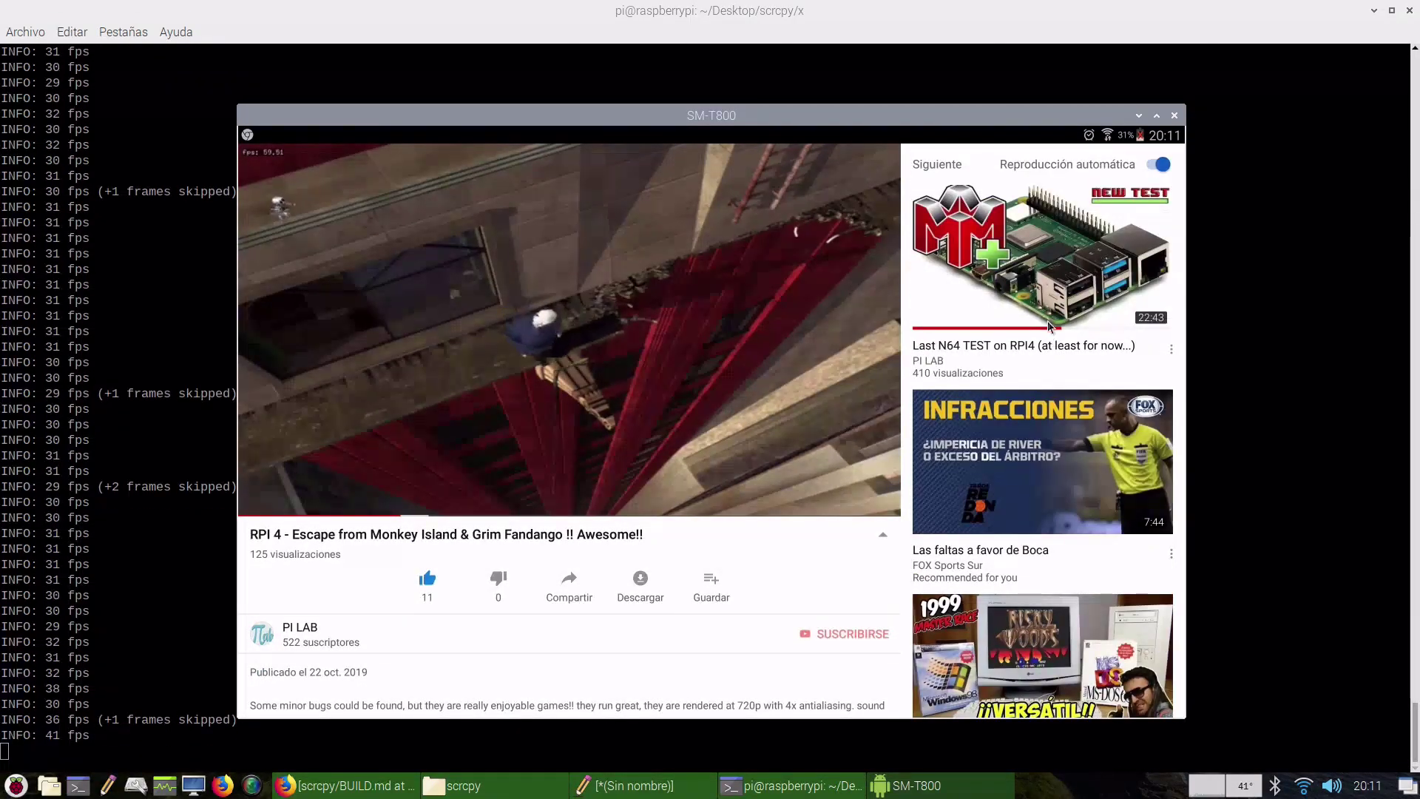
pyautogui.click(1059, 281)
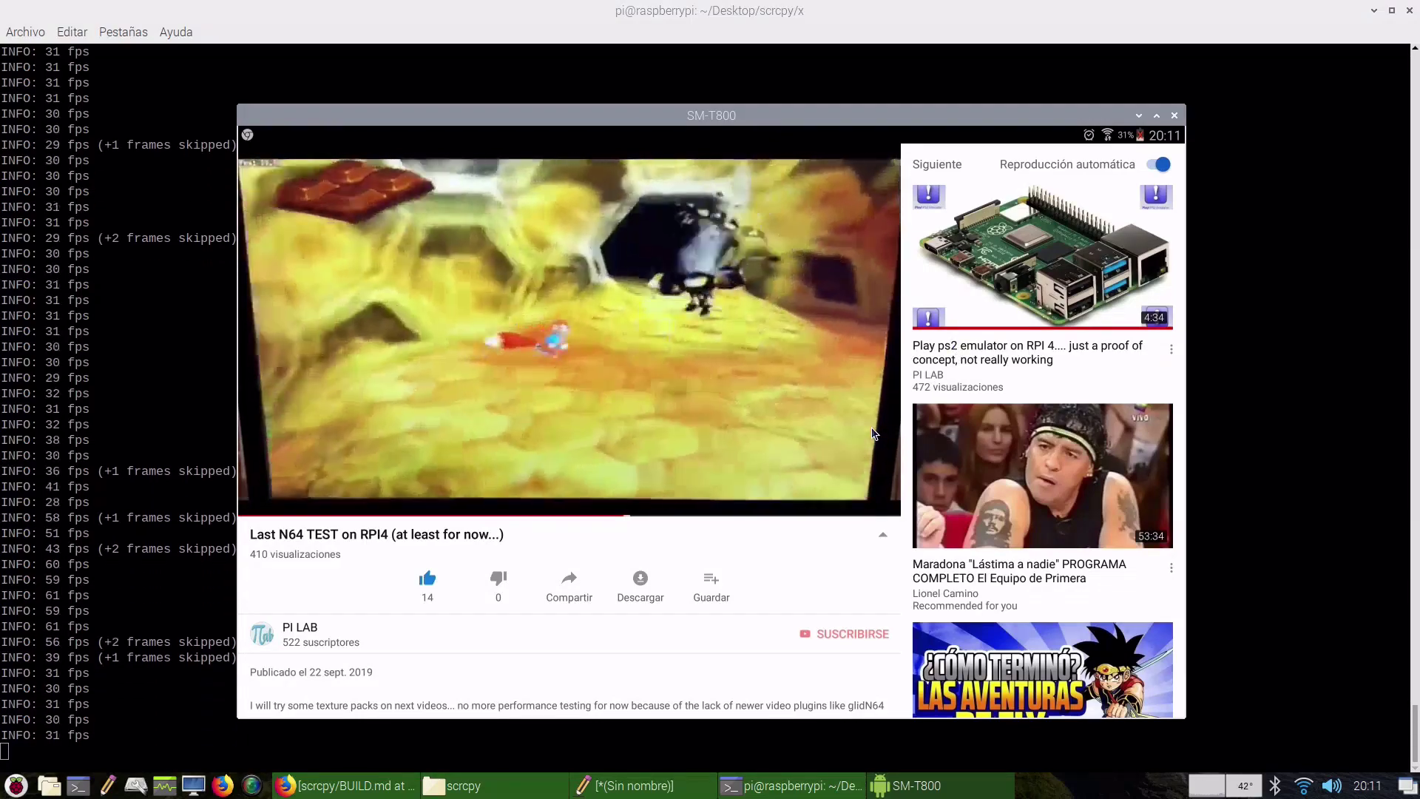
pyautogui.click(878, 458)
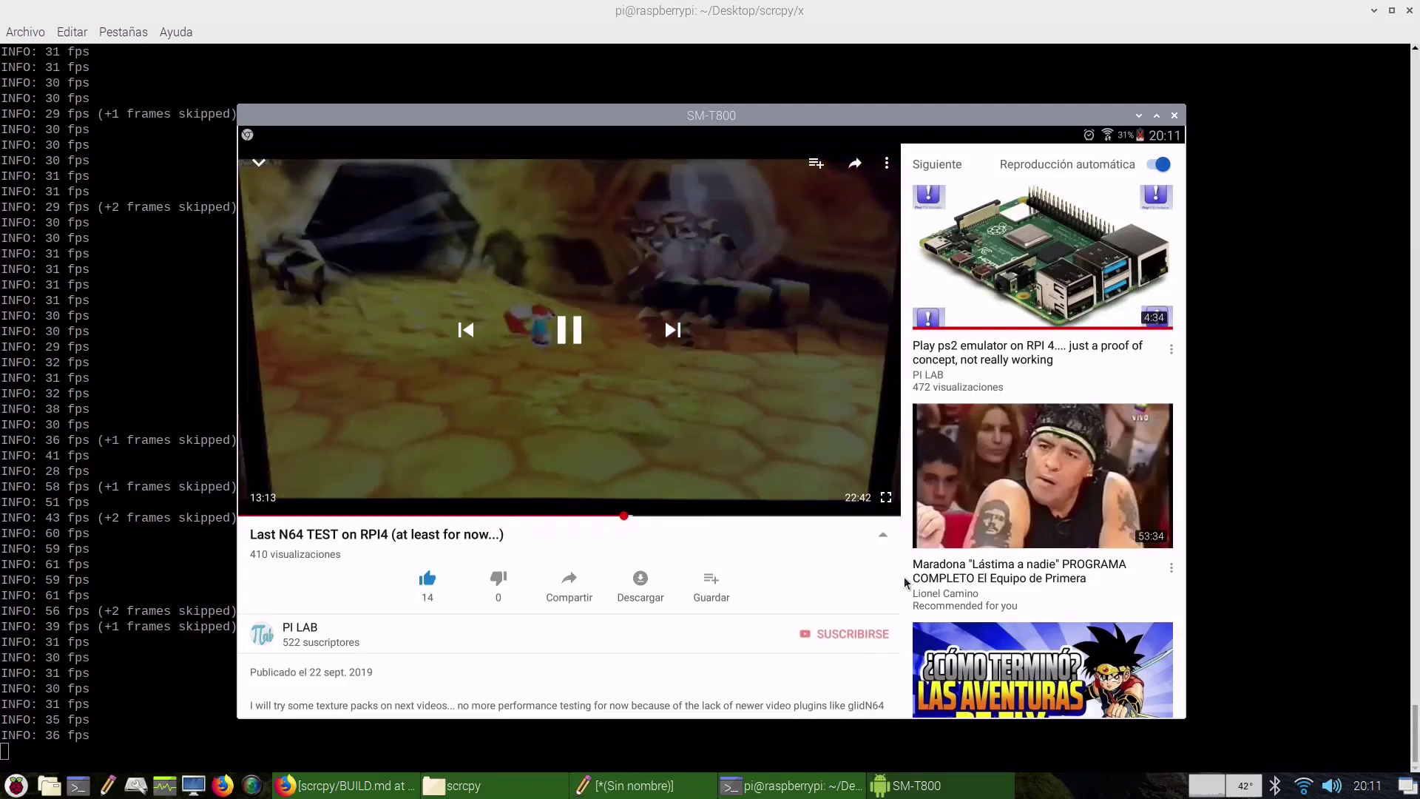
pyautogui.scroll(-10, 1019, 548)
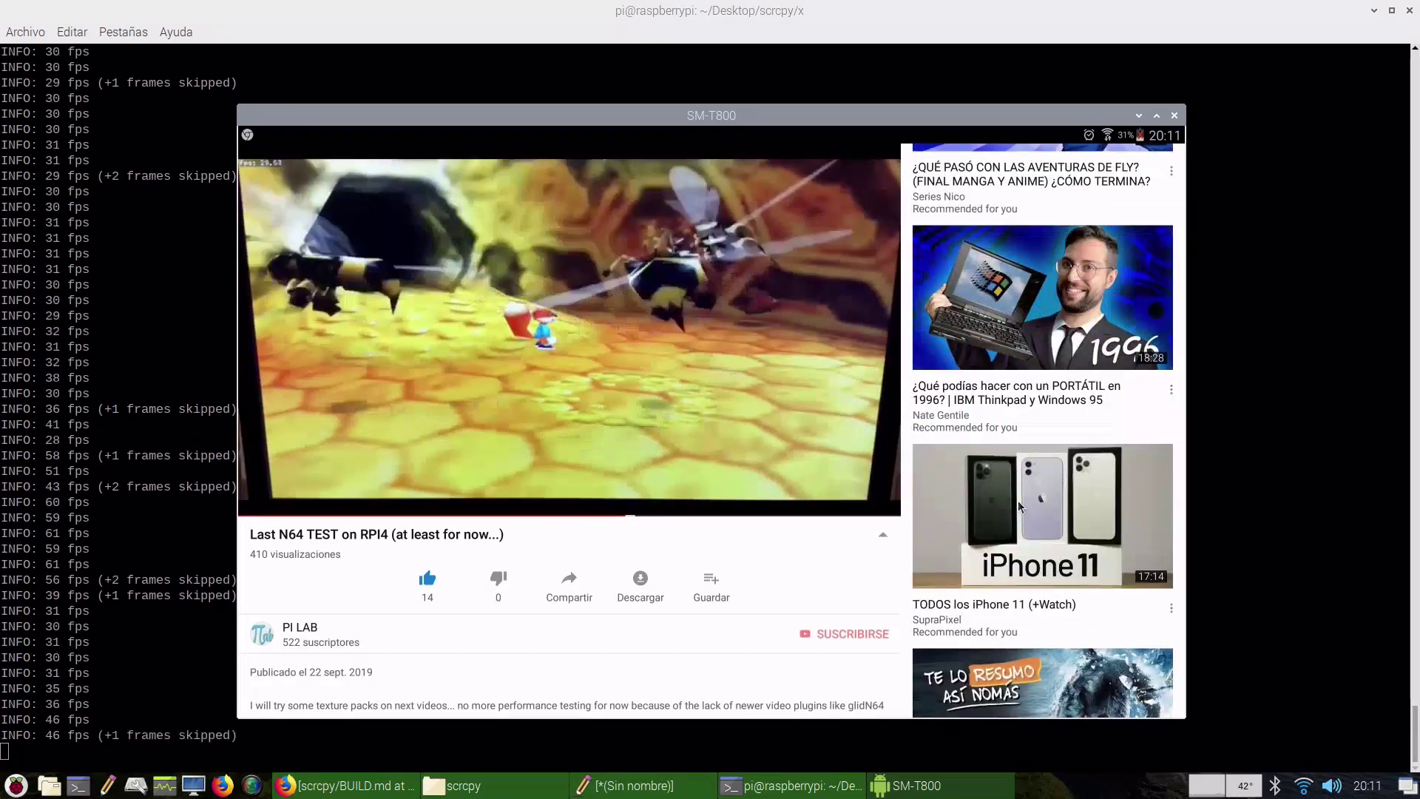
pyautogui.click(1018, 548)
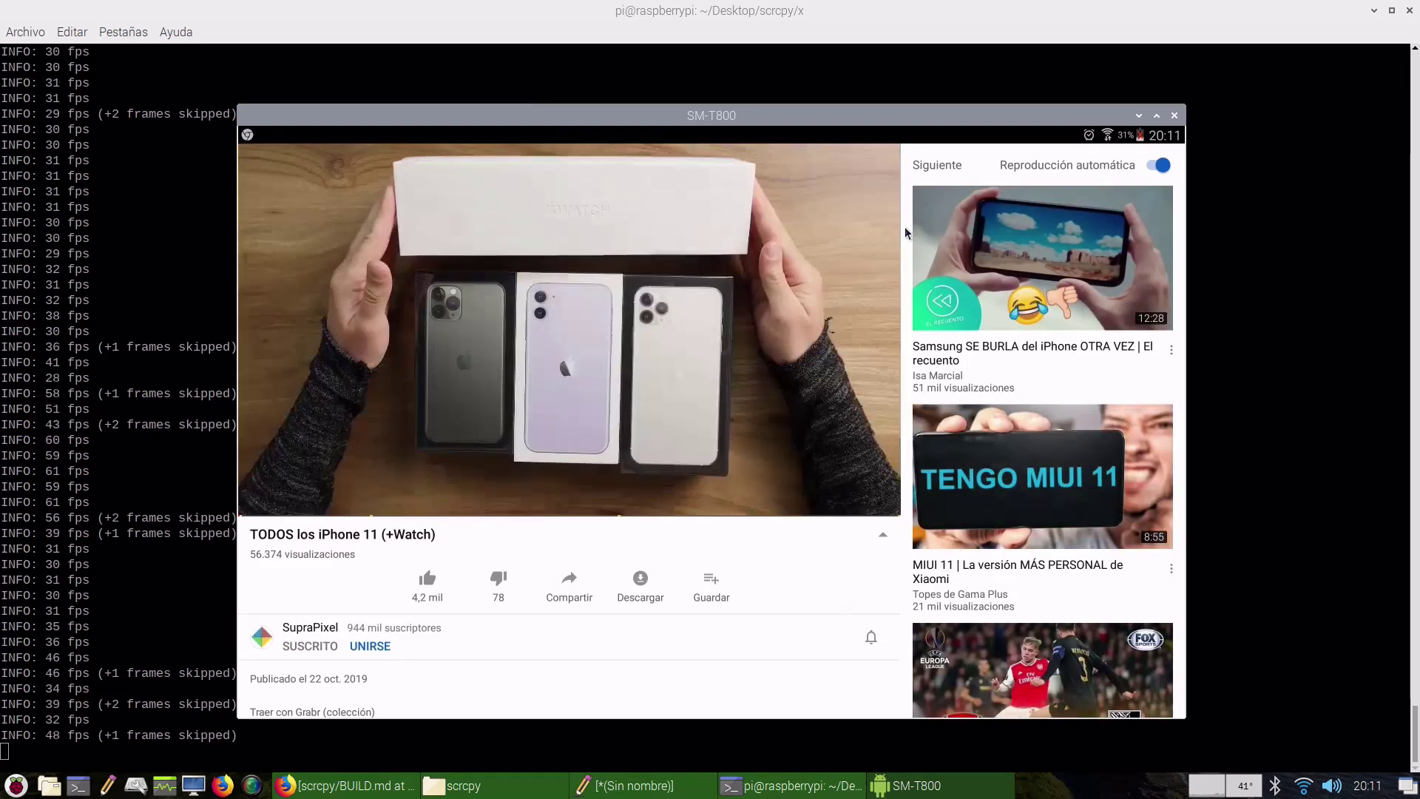
pyautogui.click(1016, 462)
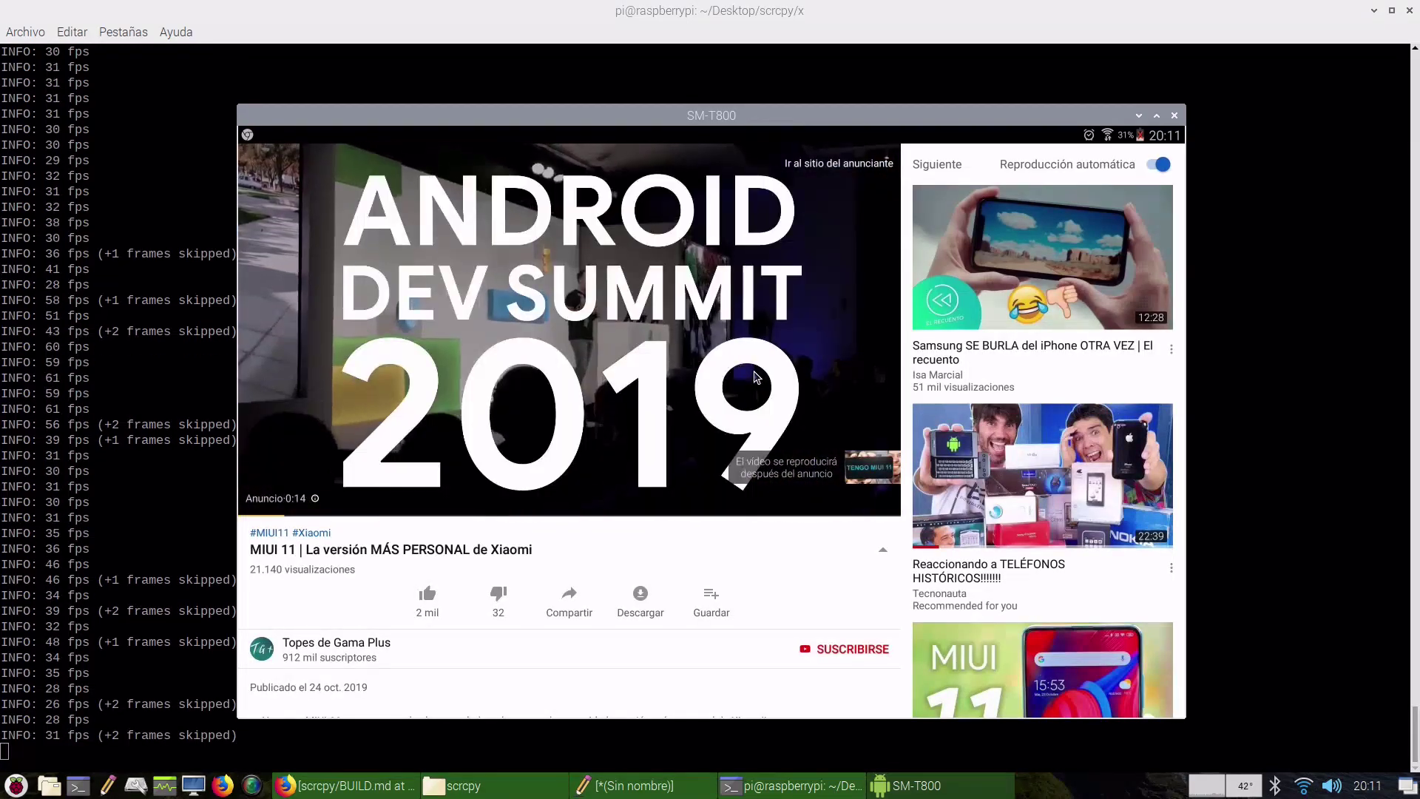
# Shrink the playing ad into the mini-player and return to the YouTube home feed.
pyautogui.click(755, 377)
pyautogui.rightClick(755, 376)
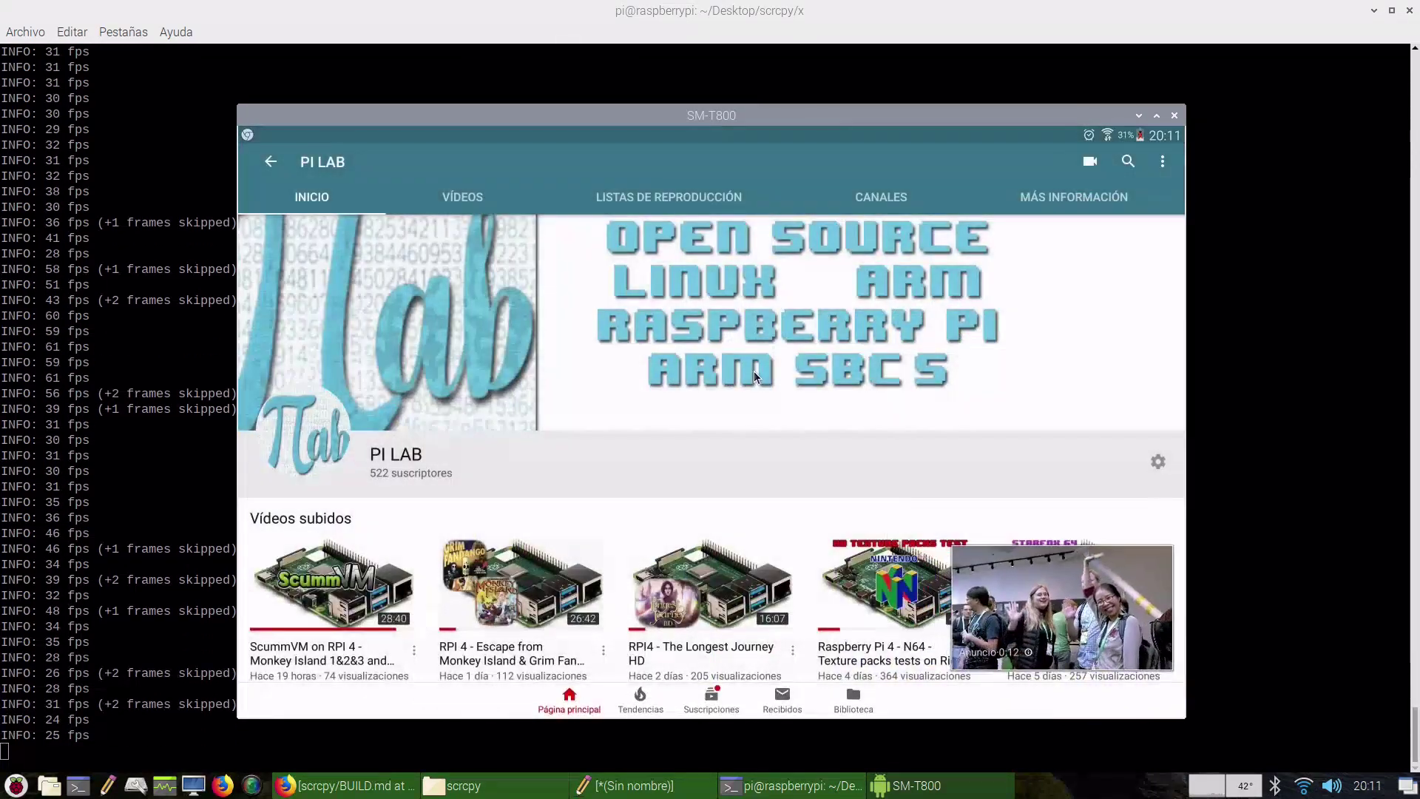
pyautogui.rightClick(1024, 380)
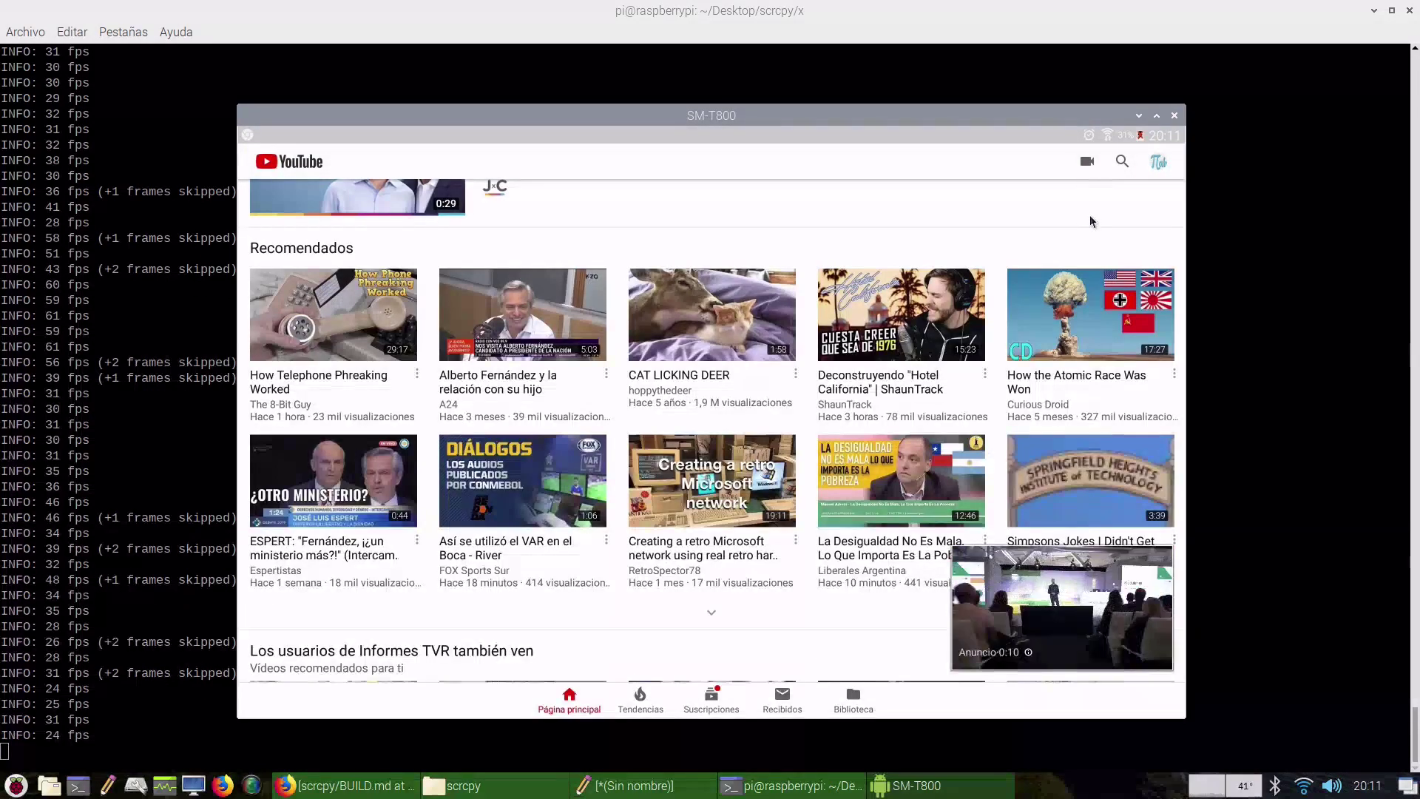